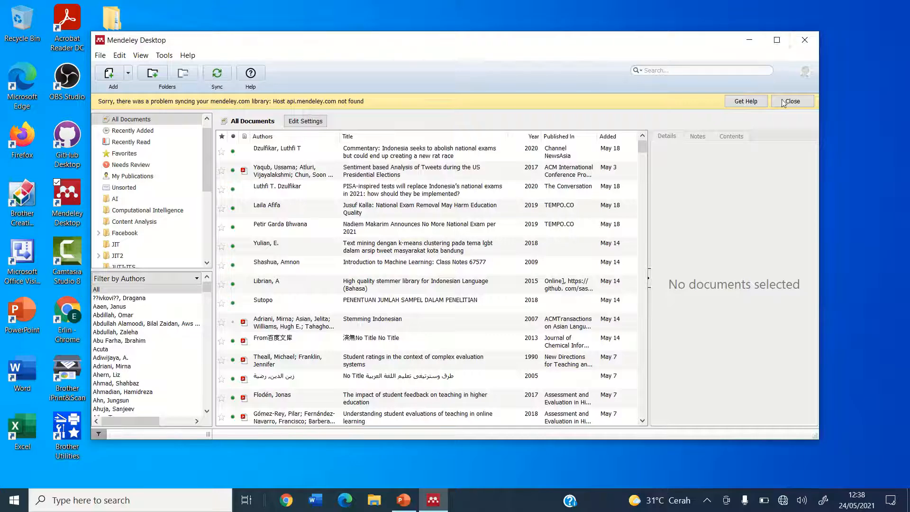
- Dismiss the library sync error notice and maximize the Mendeley Desktop window
{"action": "left_click", "coordinate": [792, 102]}
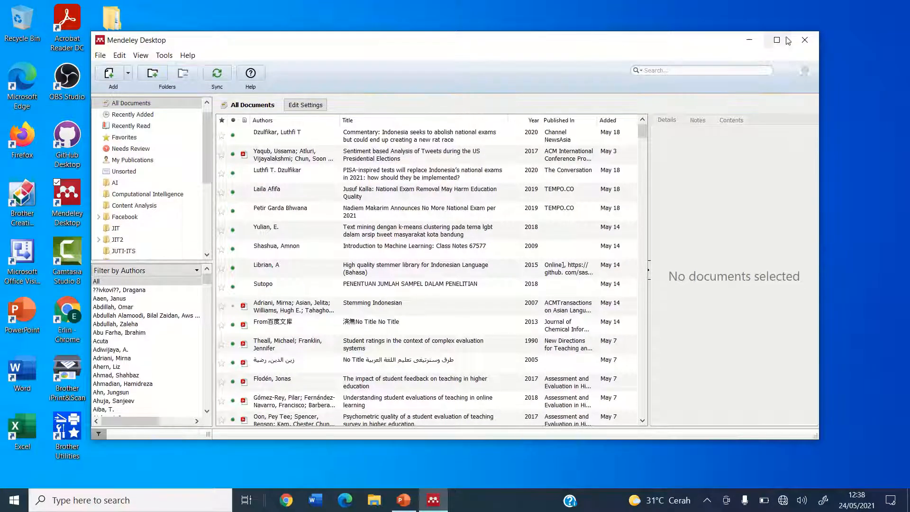
{"action": "left_click", "coordinate": [778, 40]}
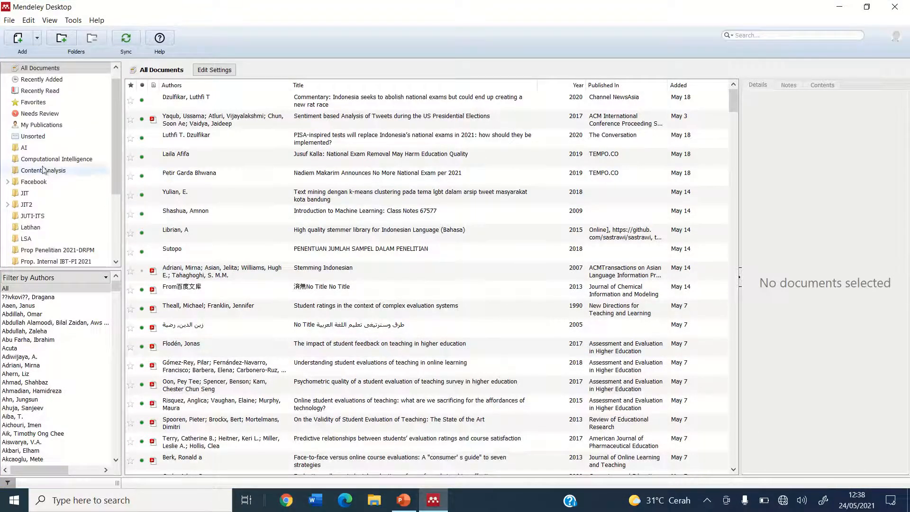
{"action": "left_click_drag", "start_coordinate": [116, 178], "coordinate": [118, 245]}
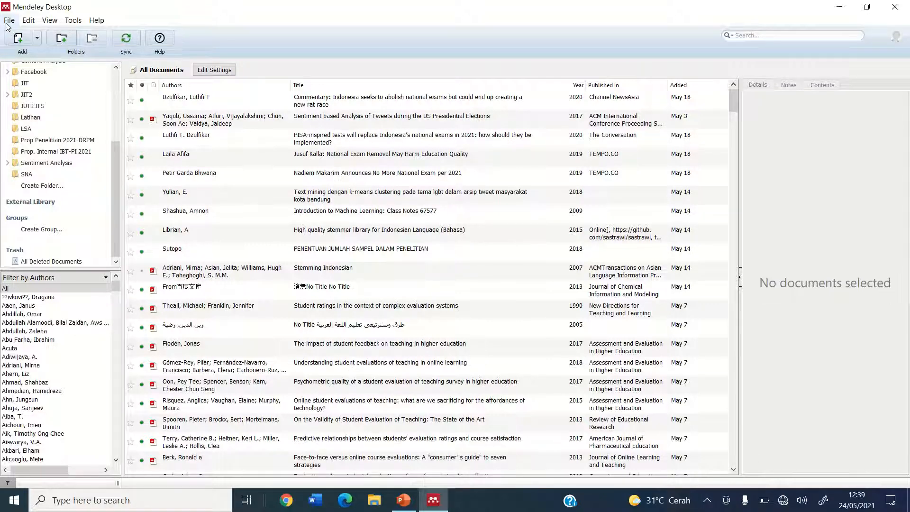
{"action": "left_click", "coordinate": [72, 21]}
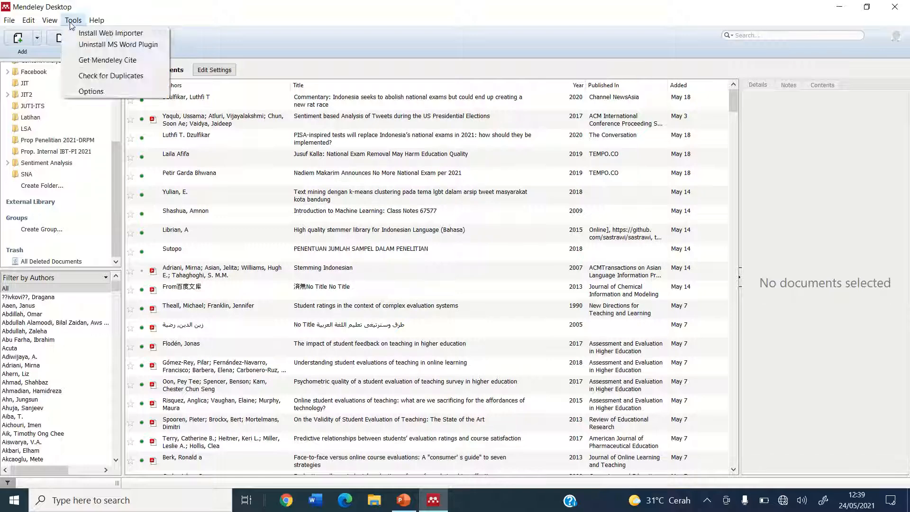
{"action": "mouse_move", "coordinate": [10, 22]}
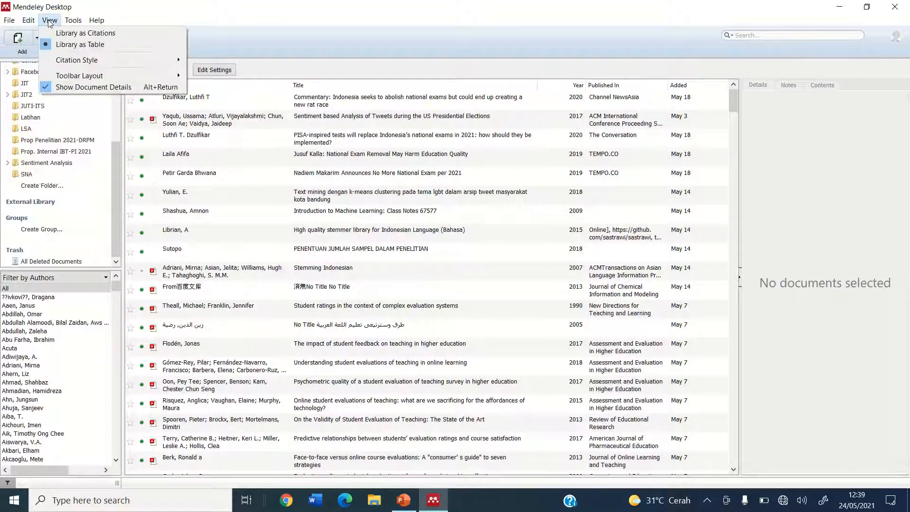
{"action": "mouse_move", "coordinate": [66, 20]}
{"action": "left_click", "coordinate": [118, 153]}
- Open the JIT folder and select the Fuzzy computer-specification paper to view its details
{"action": "left_click", "coordinate": [30, 84]}
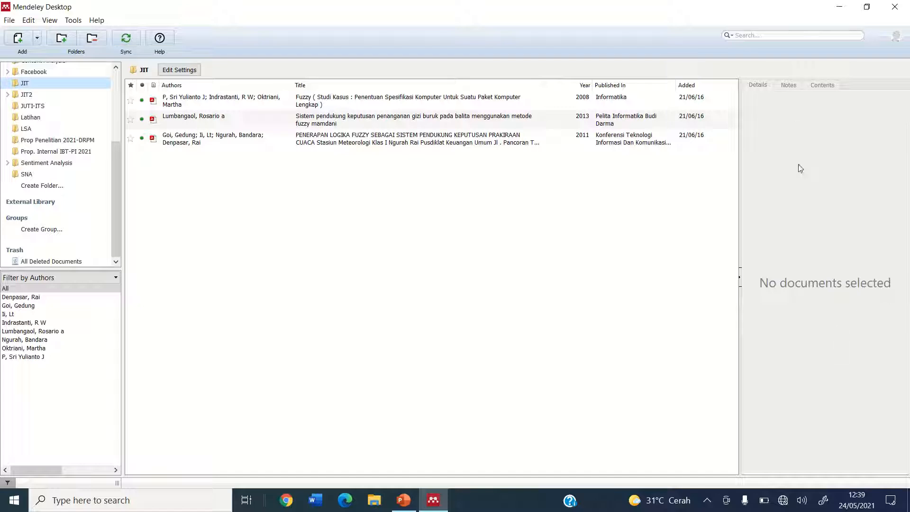
{"action": "left_click", "coordinate": [248, 101]}
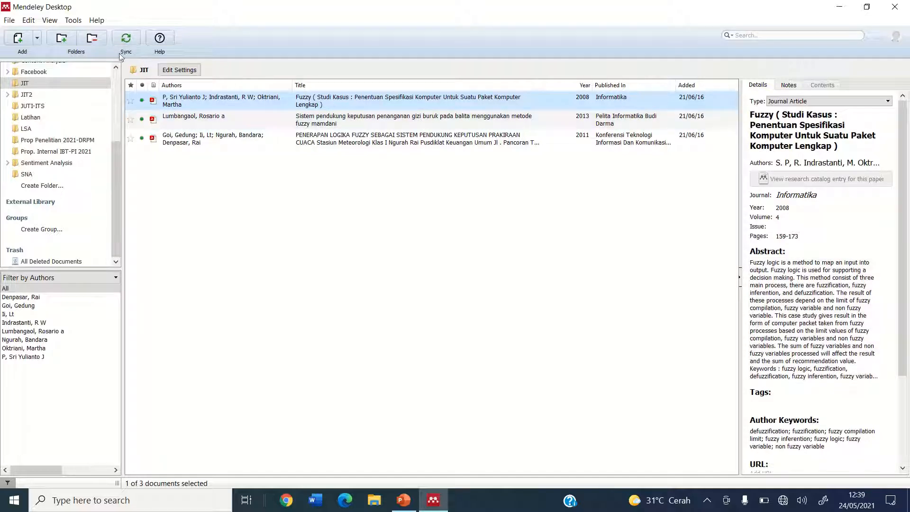
- View the Fuzzy paper's PDF with the document details hidden, and turn the details back on in the library
{"action": "left_click", "coordinate": [49, 19]}
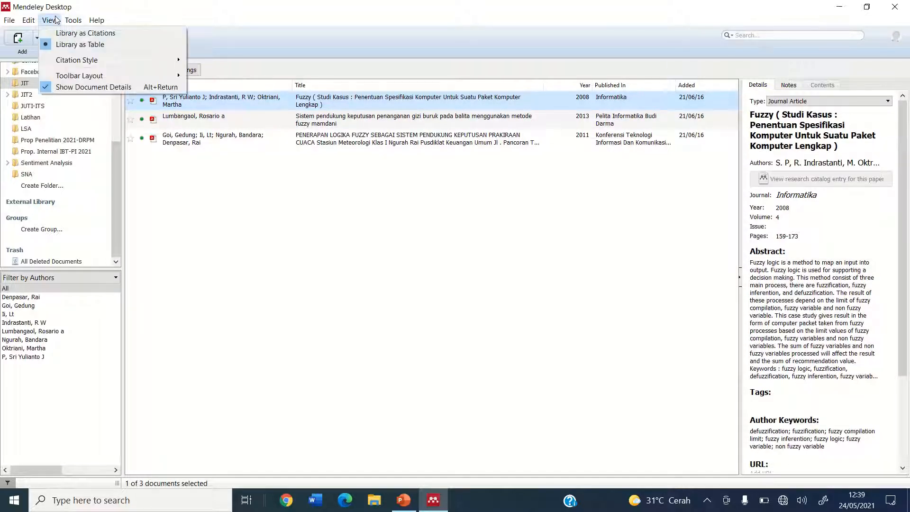
{"action": "left_click", "coordinate": [48, 89]}
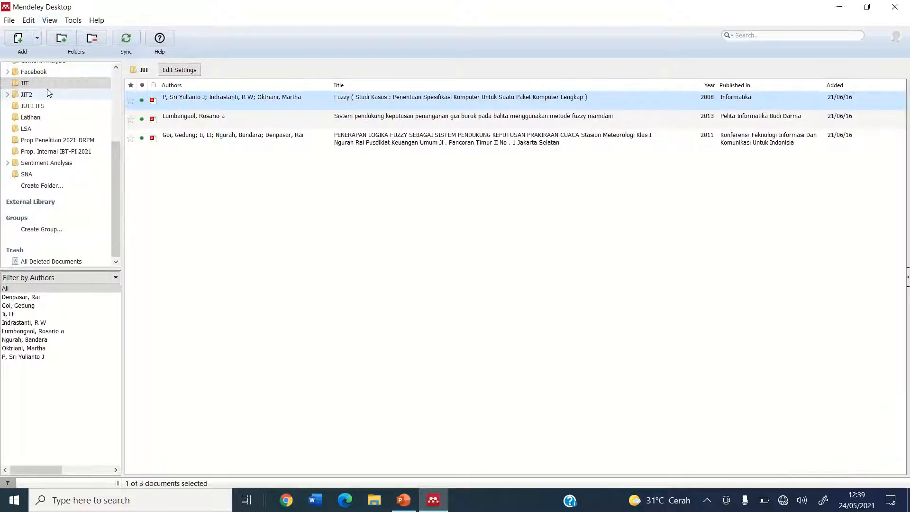
{"action": "double_click", "coordinate": [356, 99]}
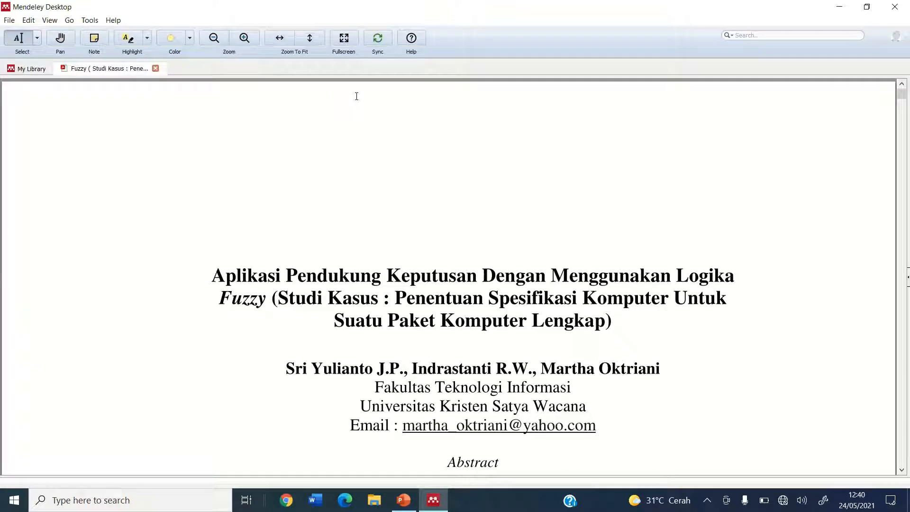
{"action": "left_click", "coordinate": [31, 69]}
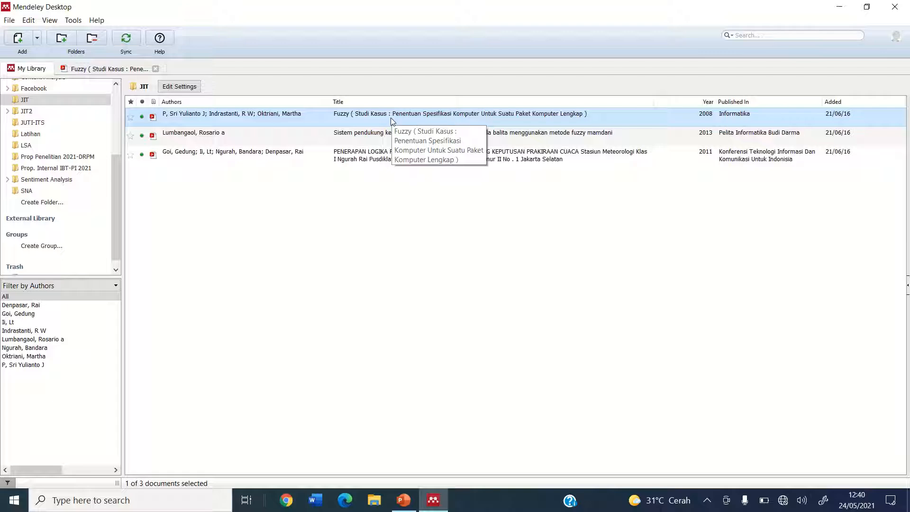
{"action": "left_click", "coordinate": [50, 21]}
{"action": "left_click", "coordinate": [59, 89]}
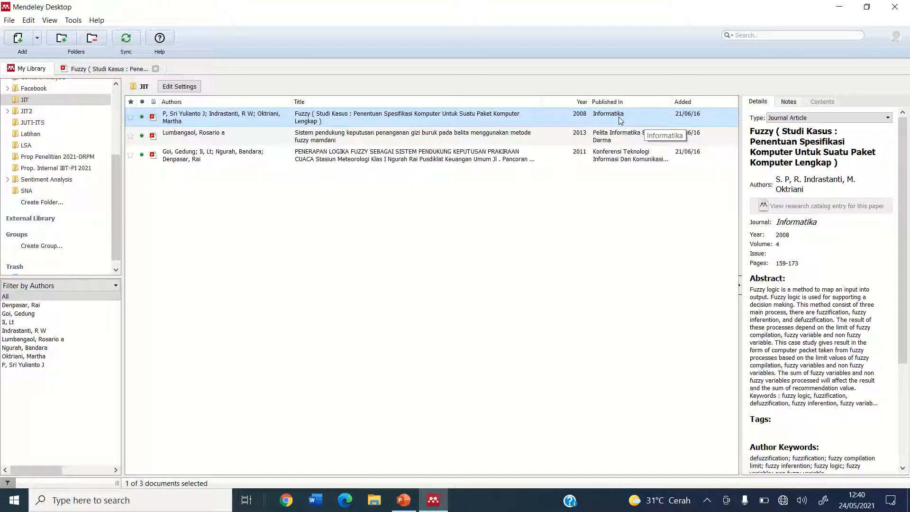
- View the Fuzzy paper's PDF alongside its document details and return to the library
{"action": "double_click", "coordinate": [364, 124]}
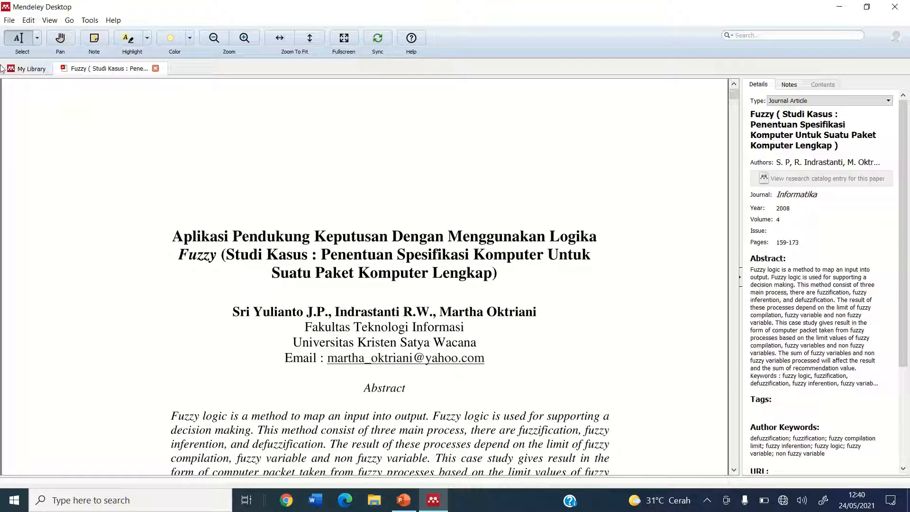
{"action": "left_click", "coordinate": [55, 25]}
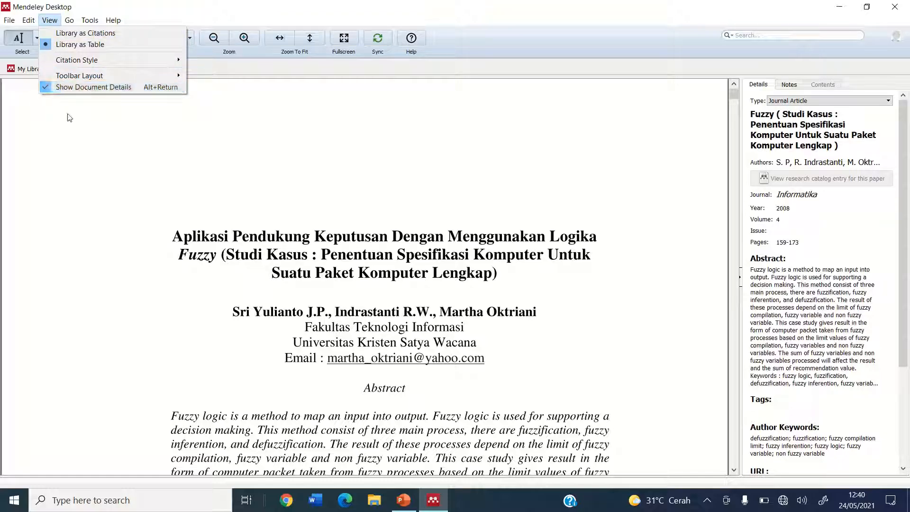
{"action": "left_click", "coordinate": [22, 72]}
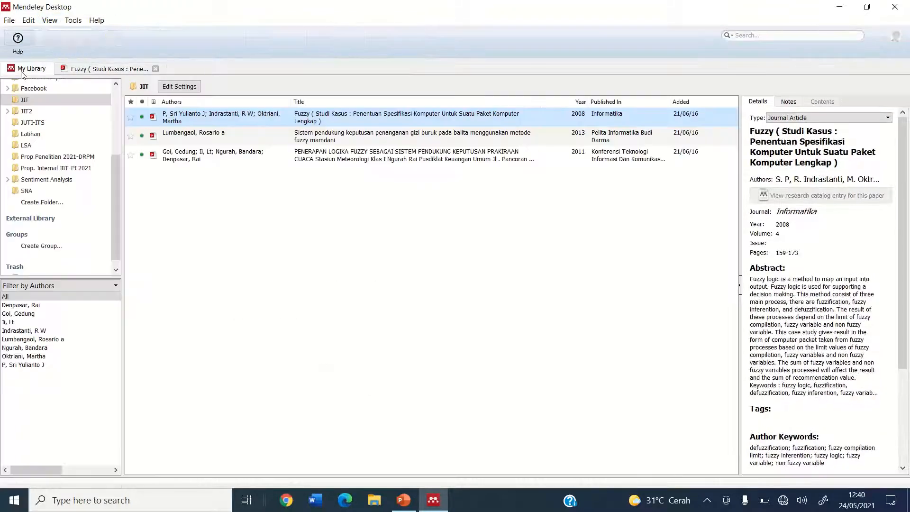
- Switch to Word, create a blank document and display the Mendeley Cite-O-Matic citation commands
{"action": "left_click", "coordinate": [73, 21]}
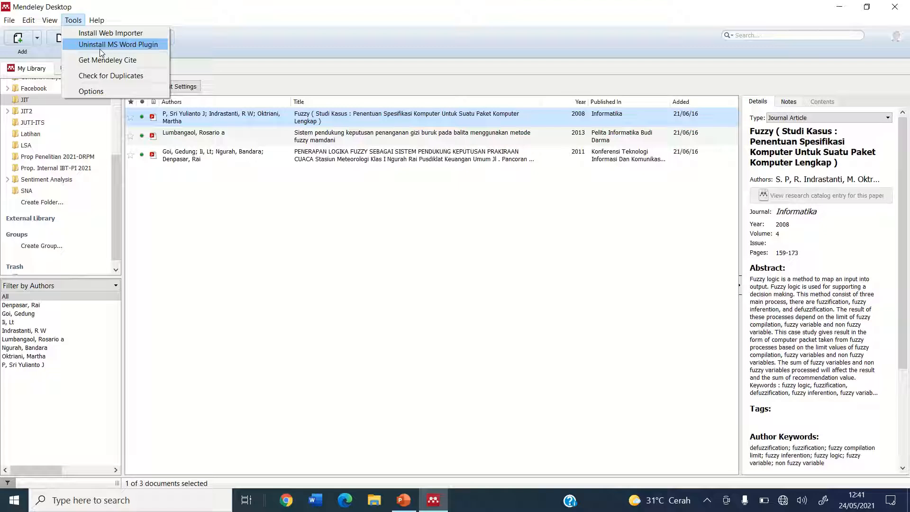
{"action": "left_click", "coordinate": [322, 506]}
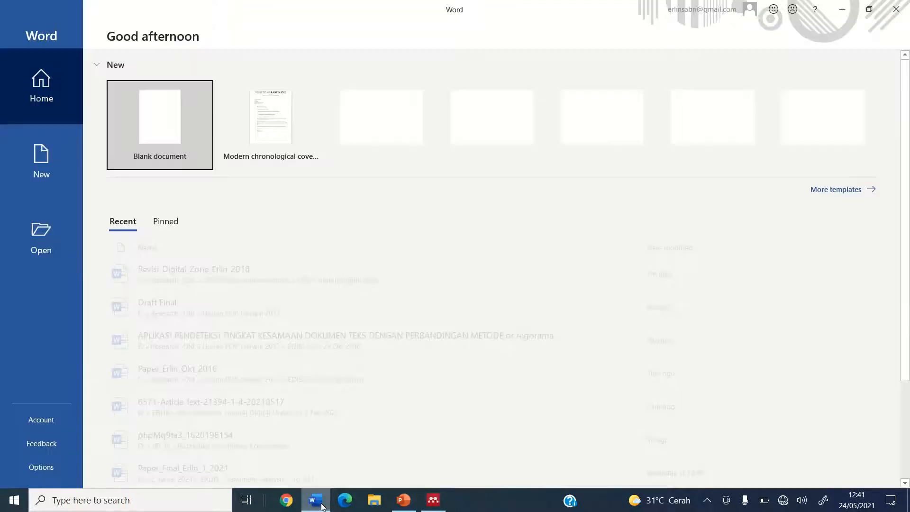
{"action": "left_click", "coordinate": [171, 124]}
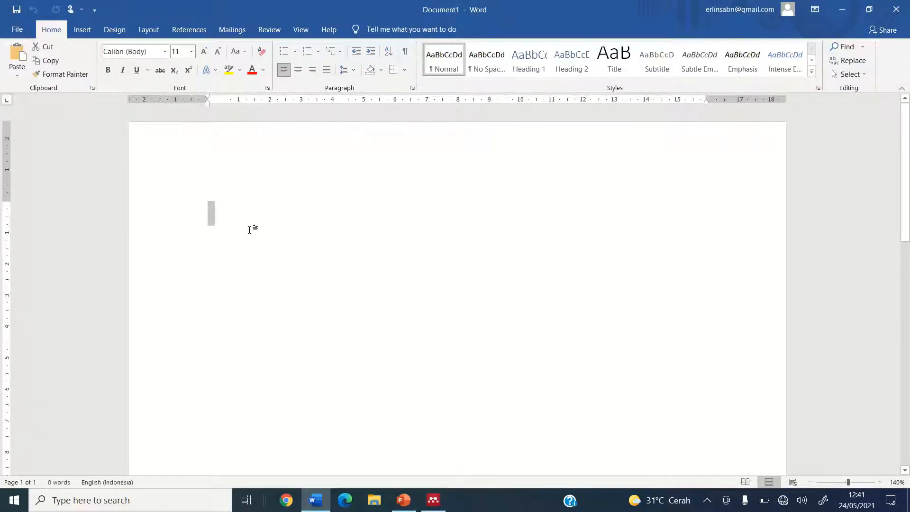
{"action": "left_click", "coordinate": [188, 30]}
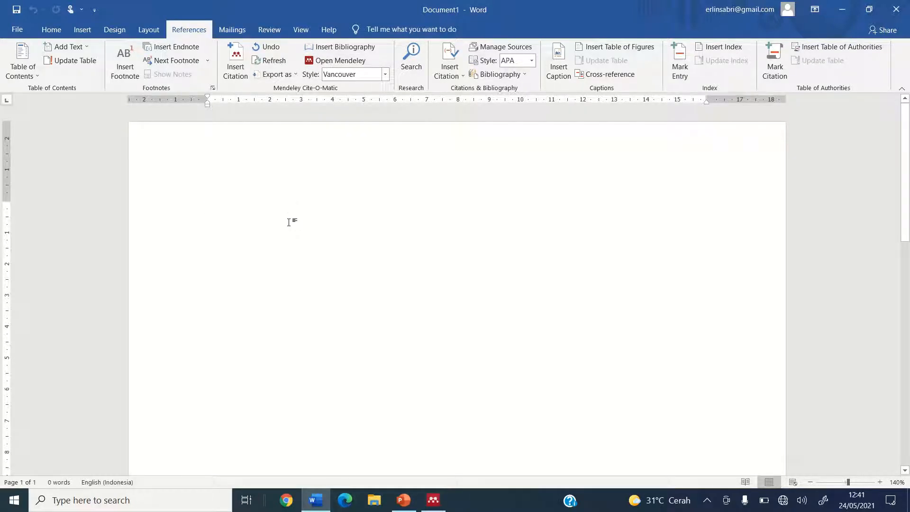
- Switch back to Mendeley Desktop and look through the documents in Unsorted, Content Analysis and Facebook
{"action": "left_click", "coordinate": [436, 502]}
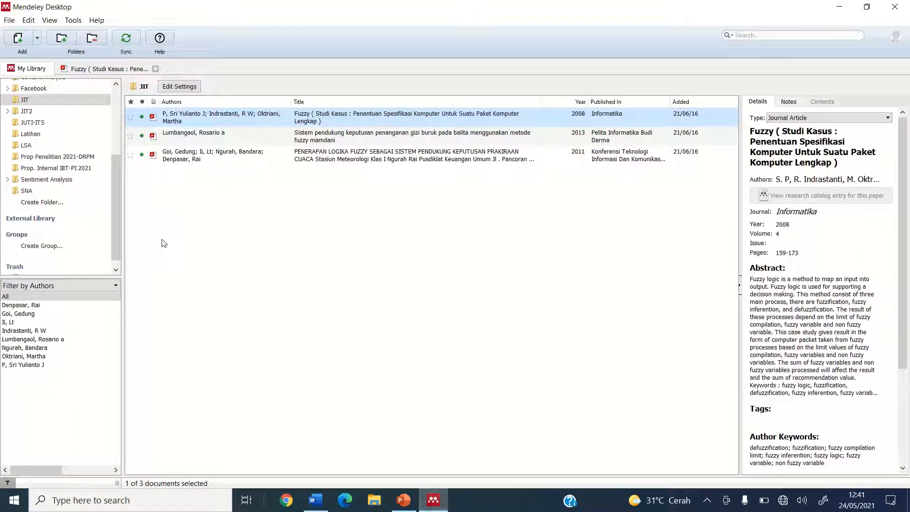
{"action": "left_click_drag", "start_coordinate": [113, 242], "coordinate": [118, 94]}
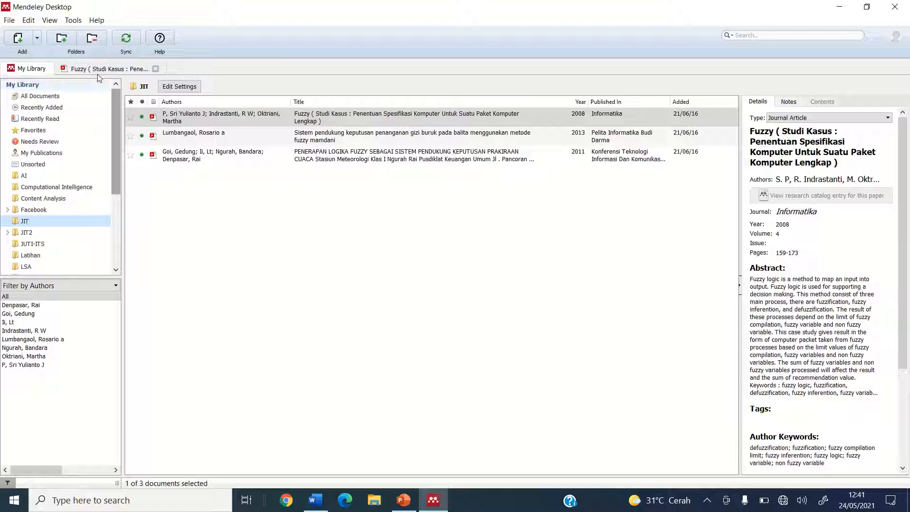
{"action": "left_click", "coordinate": [25, 177]}
{"action": "left_click", "coordinate": [46, 164]}
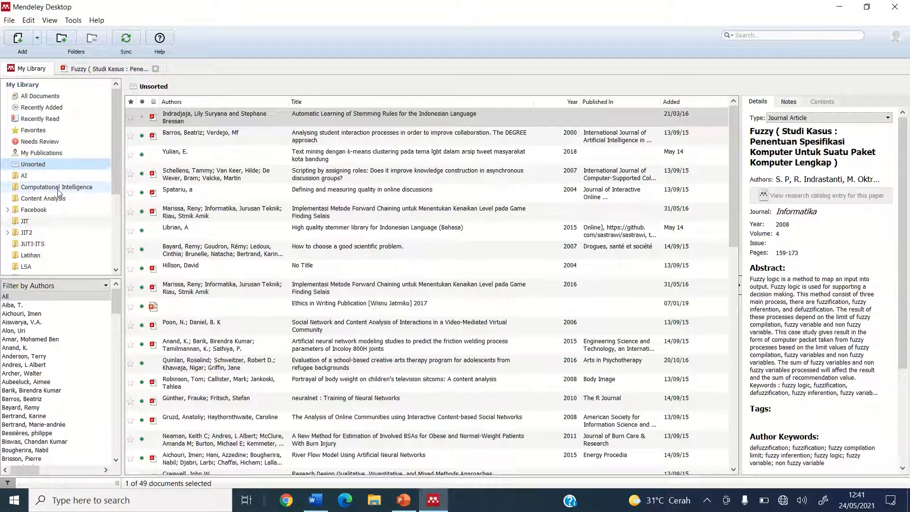
{"action": "left_click", "coordinate": [67, 177]}
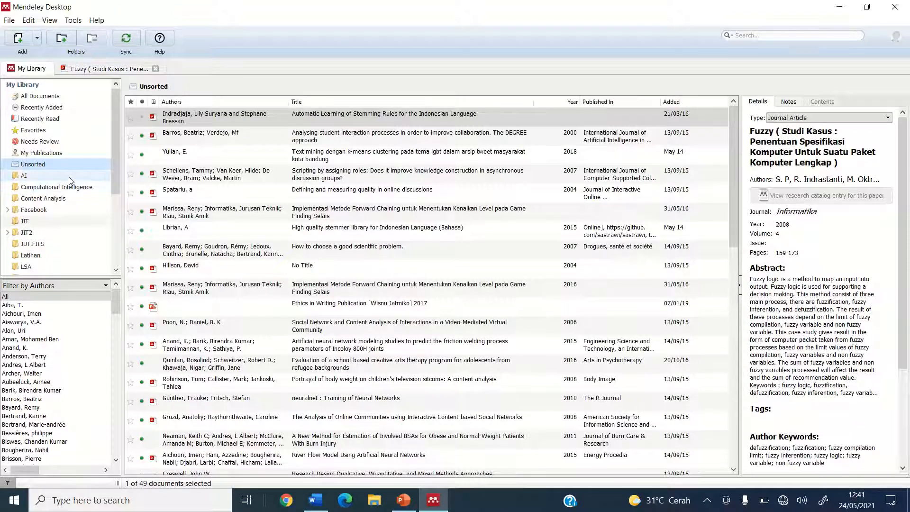
{"action": "left_click", "coordinate": [61, 197]}
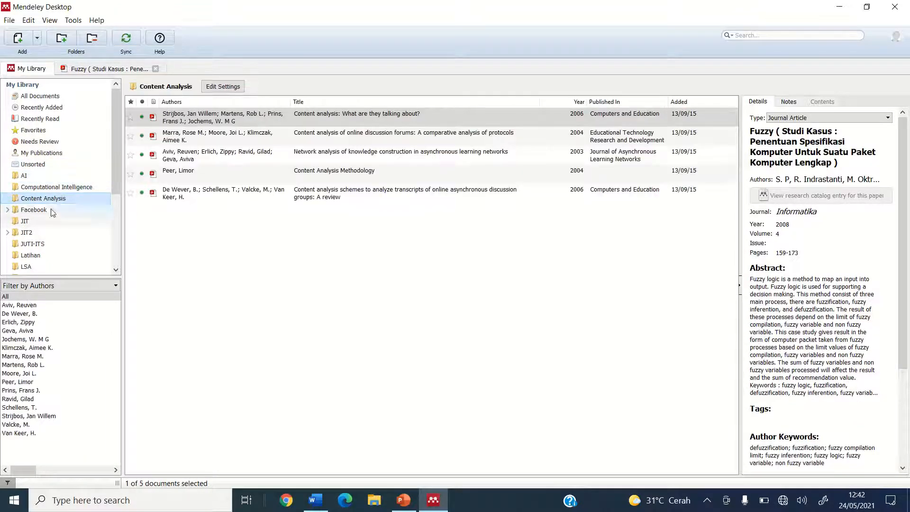
{"action": "left_click", "coordinate": [52, 211]}
{"action": "scroll", "coordinate": [52, 212], "scroll_direction": "down", "scroll_amount": 3}
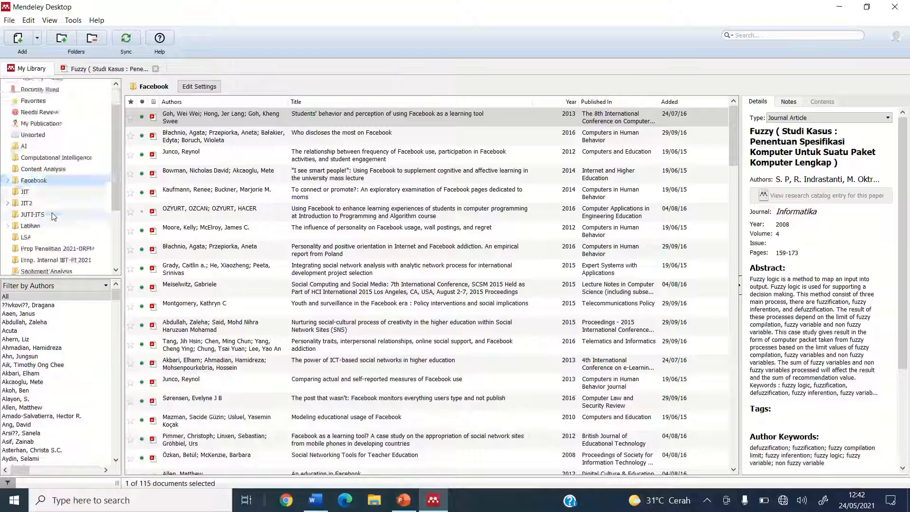
{"action": "scroll", "coordinate": [53, 216], "scroll_direction": "down", "scroll_amount": 3}
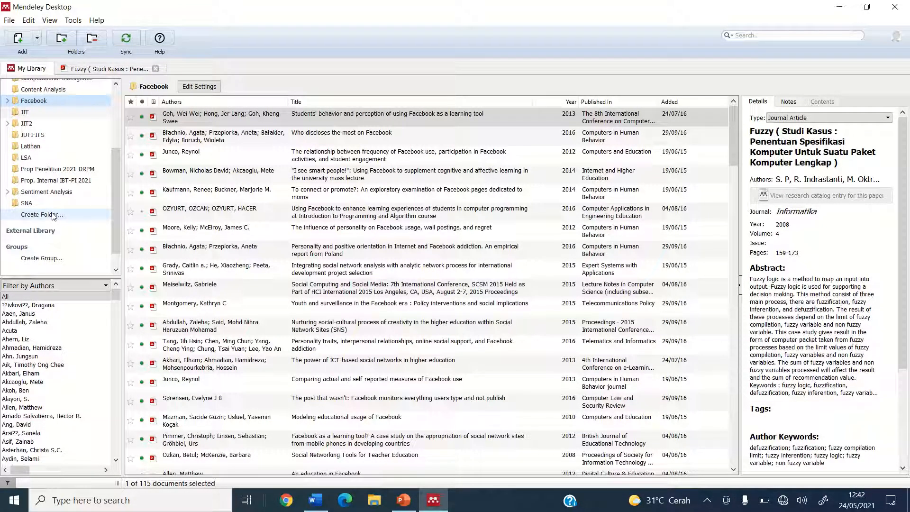
{"action": "scroll", "coordinate": [52, 216], "scroll_direction": "up", "scroll_amount": 1}
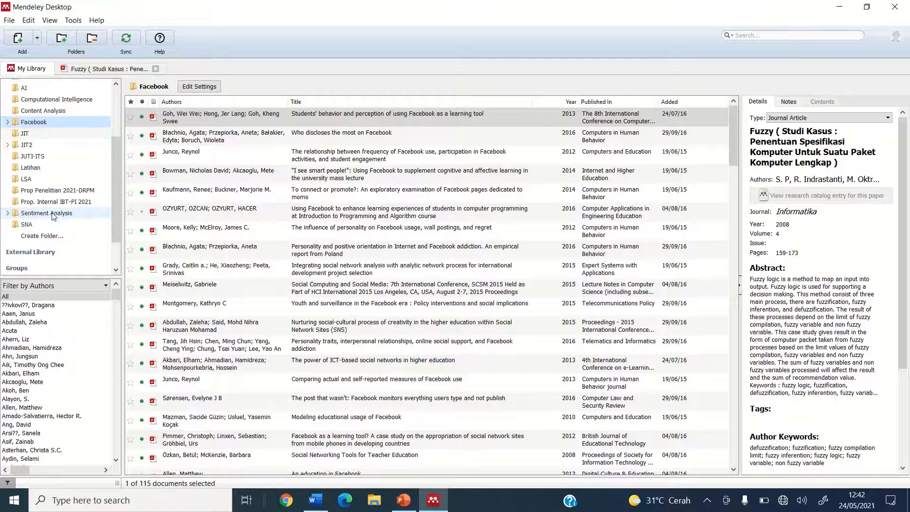
{"action": "scroll", "coordinate": [54, 217], "scroll_direction": "up", "scroll_amount": 3}
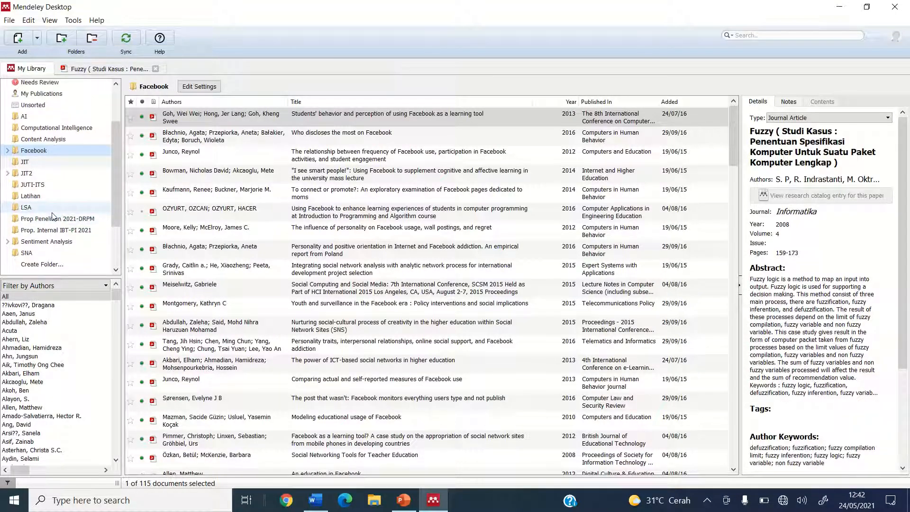
{"action": "scroll", "coordinate": [53, 217], "scroll_direction": "down", "scroll_amount": 1}
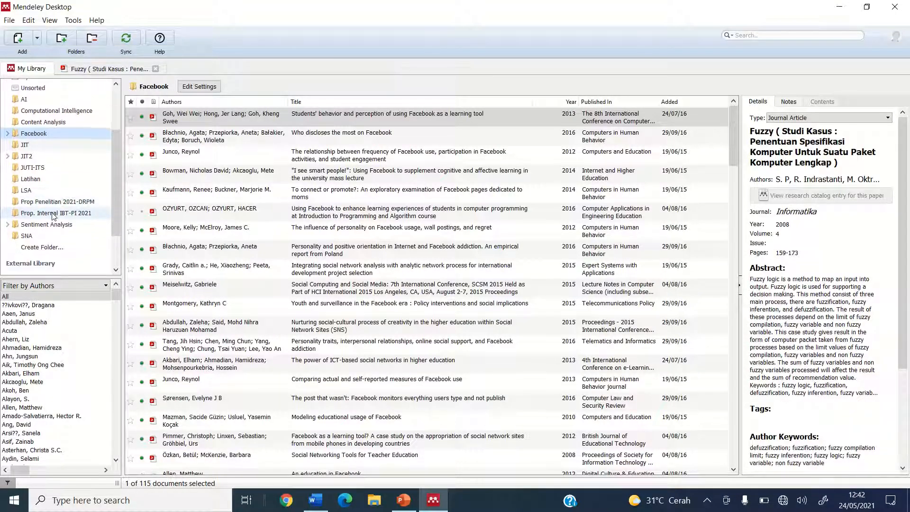
{"action": "left_click", "coordinate": [48, 247]}
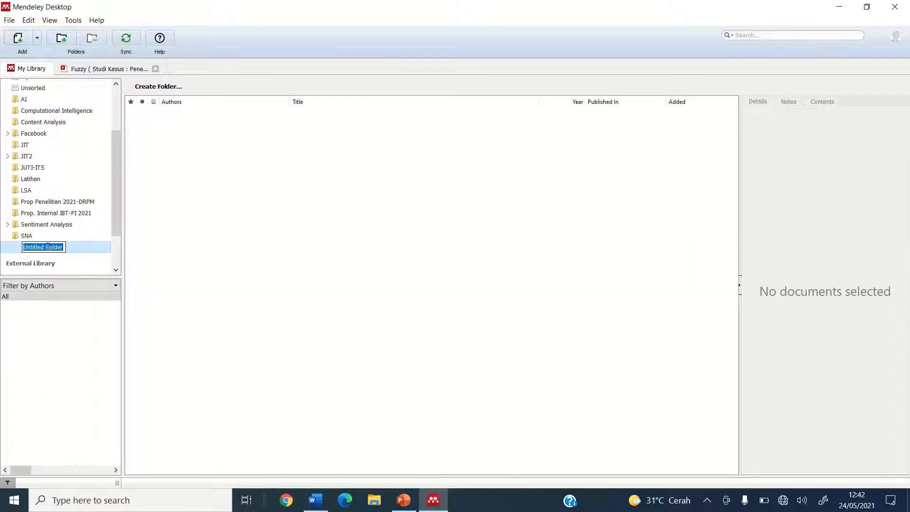
{"action": "key", "text": "Escape"}
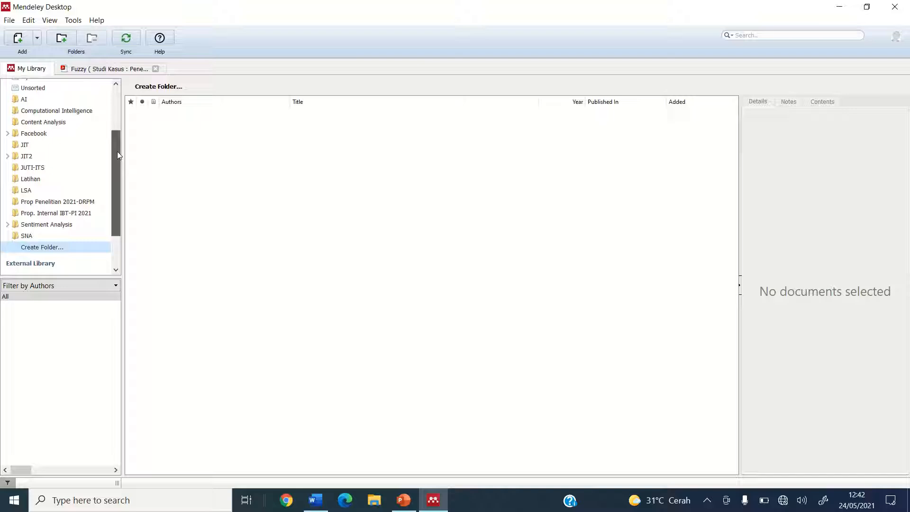
- Create a new library folder named TEST1, keeping that name
{"action": "left_click", "coordinate": [66, 42]}
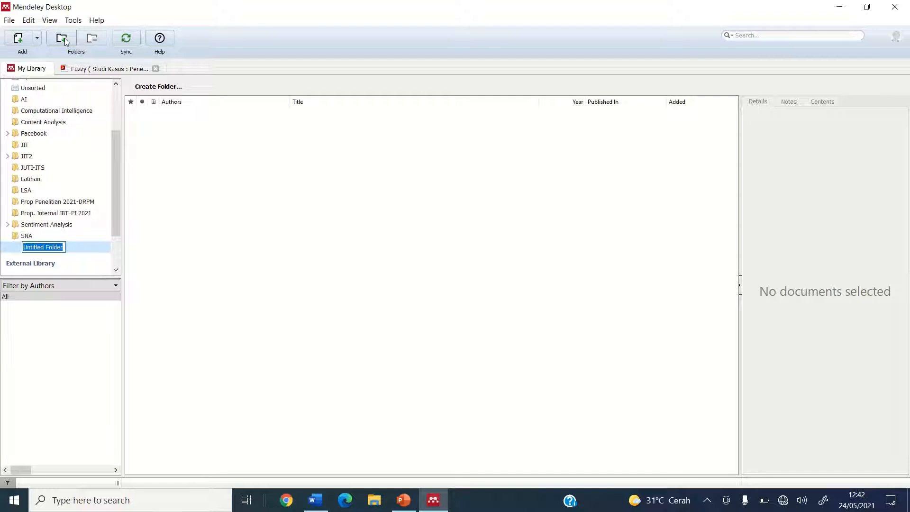
{"action": "type", "text": "LAt"}
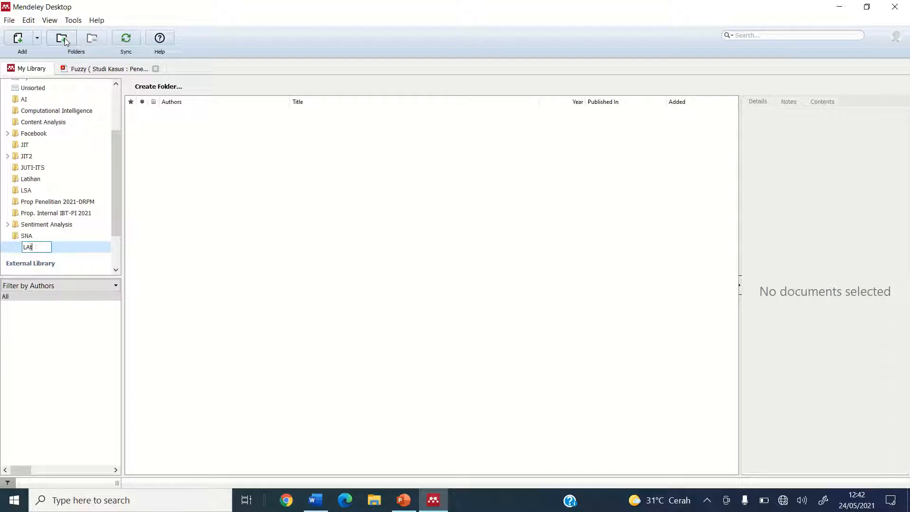
{"action": "key", "text": "BackSpace"}
{"action": "key", "text": "BackSpace"}
{"action": "type", "text": "TEST"}
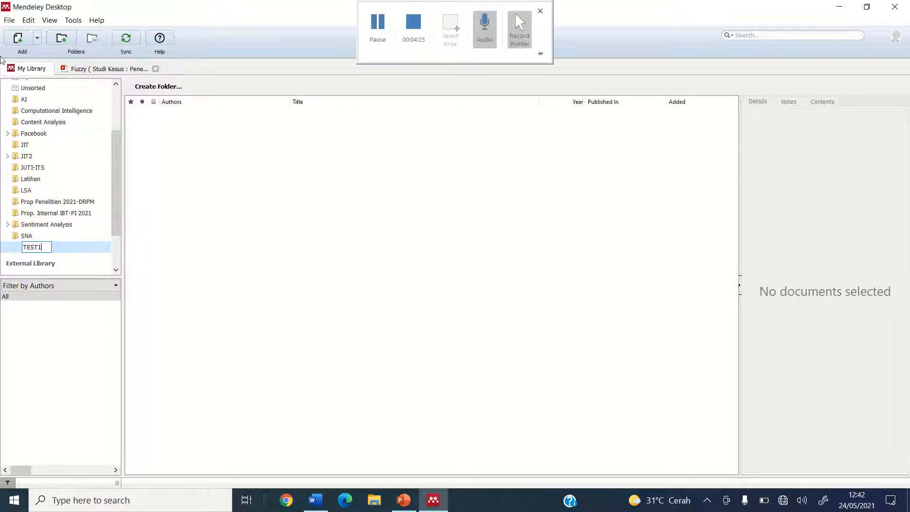
{"action": "type", "text": "1"}
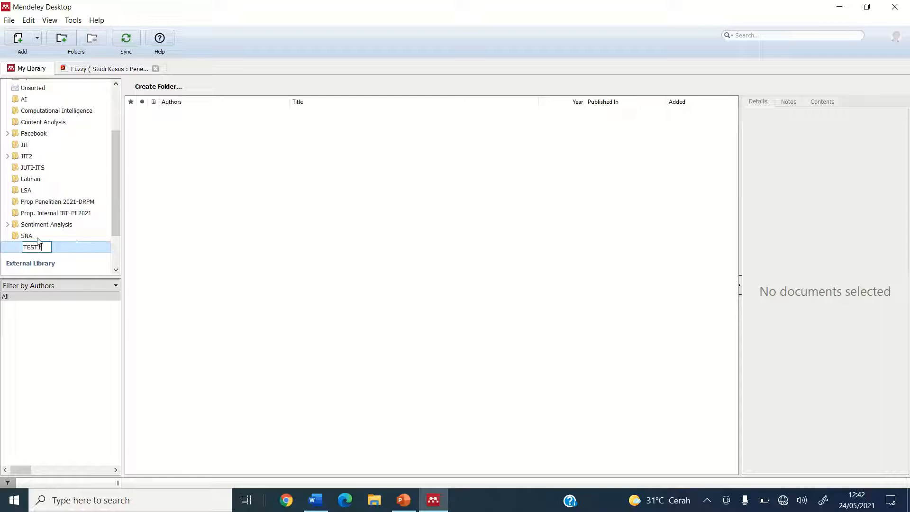
{"action": "key", "text": "Return"}
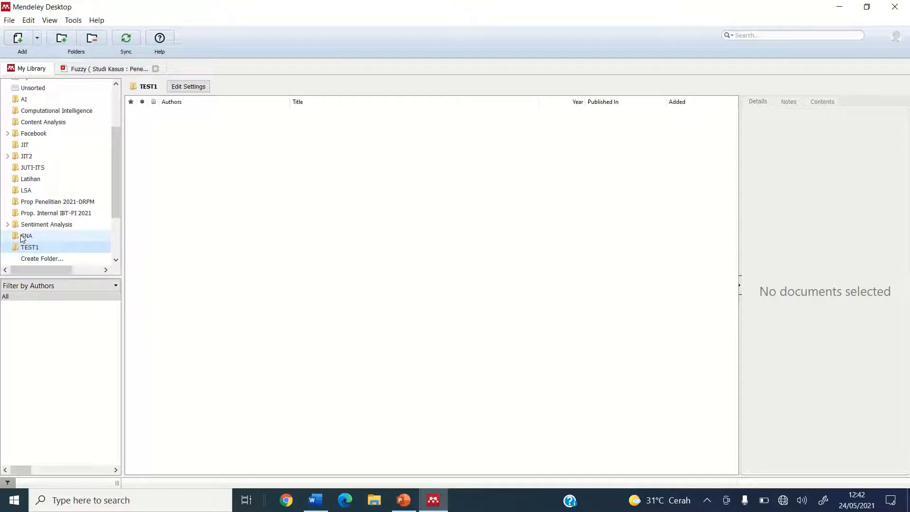
{"action": "left_click", "coordinate": [43, 250]}
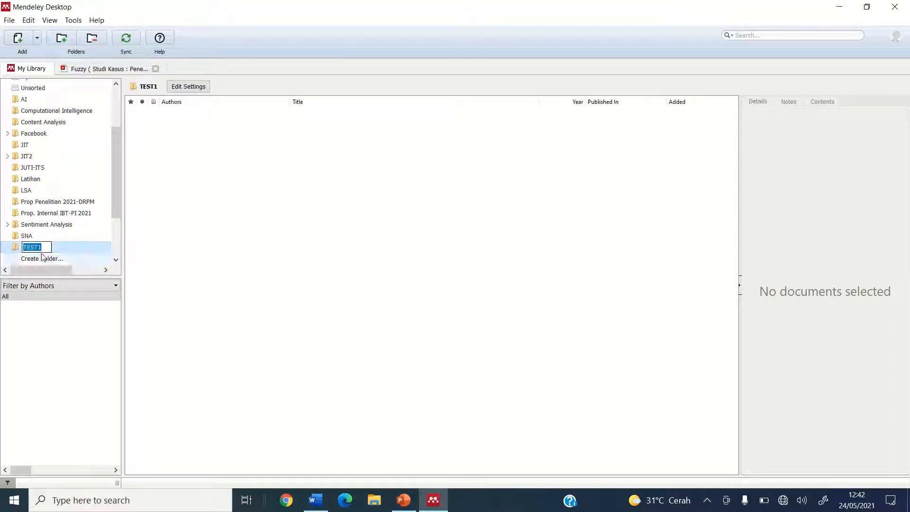
{"action": "left_click", "coordinate": [23, 237]}
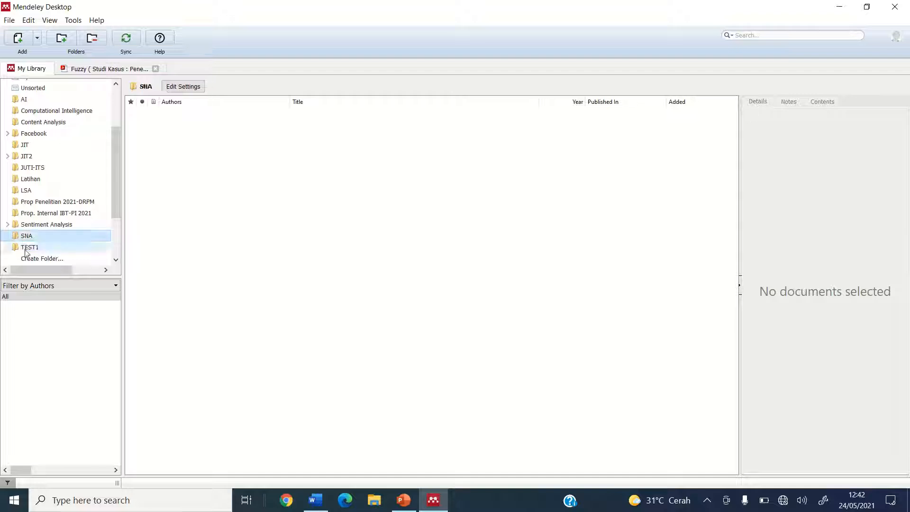
- Add the 2015 Sentiment Analysis: Mining Opinions PDF from the E-Book folder to TEST1
{"action": "left_click", "coordinate": [25, 249]}
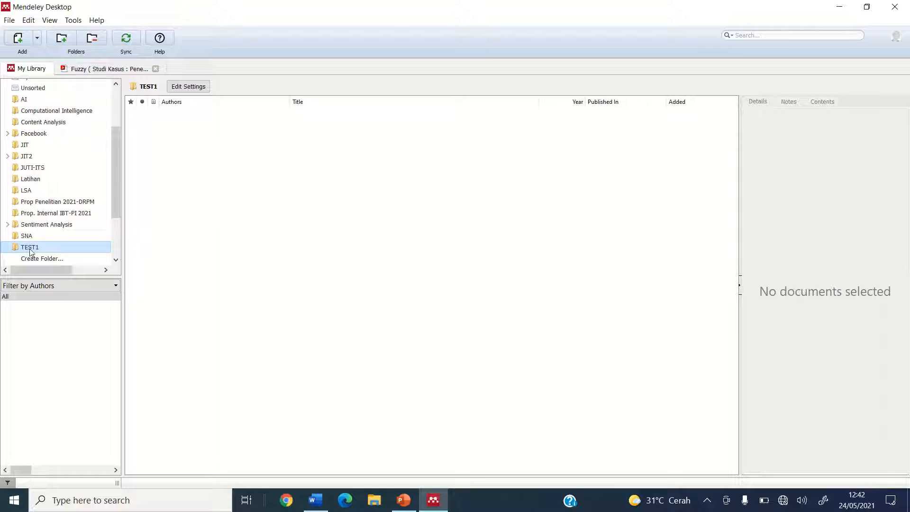
{"action": "left_click", "coordinate": [24, 41]}
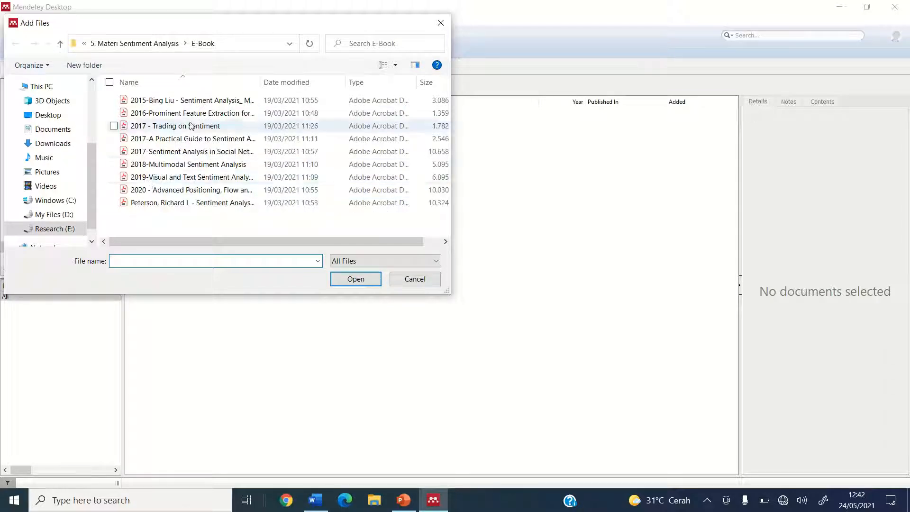
{"action": "left_click", "coordinate": [200, 101]}
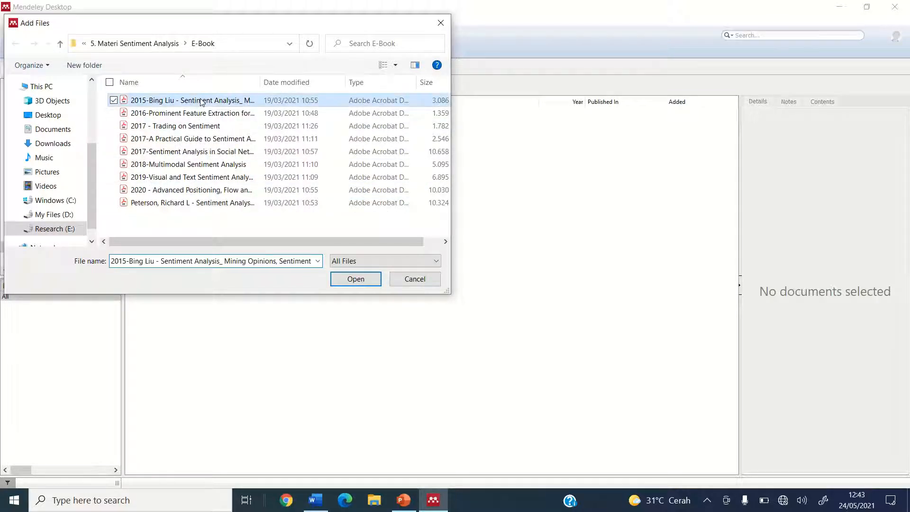
{"action": "left_click", "coordinate": [356, 279]}
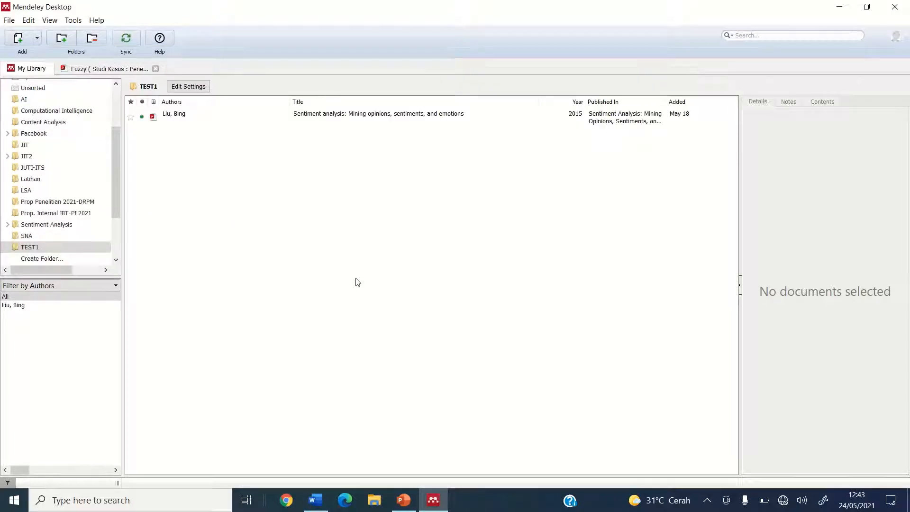
- Add the first three PDFs in the IEEE folder of 5. Materi Sentiment Analysis to TEST1
{"action": "left_click", "coordinate": [19, 40]}
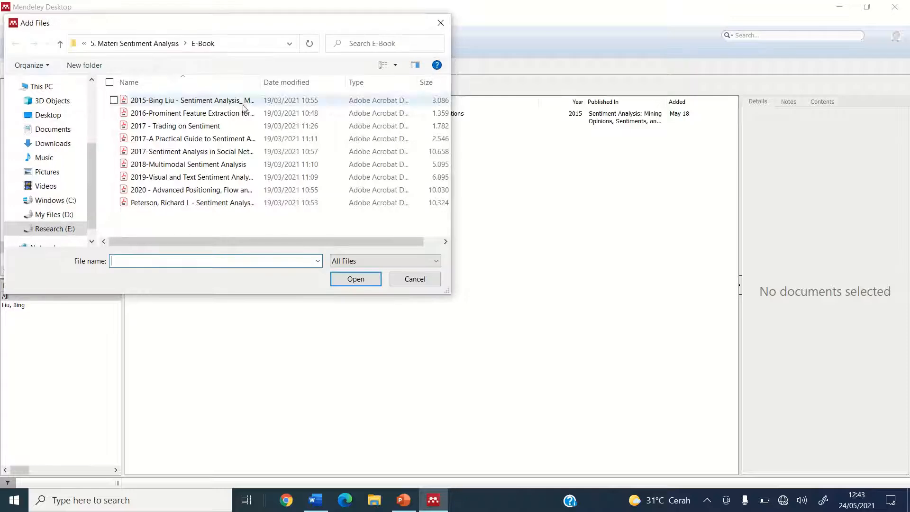
{"action": "left_click", "coordinate": [145, 48]}
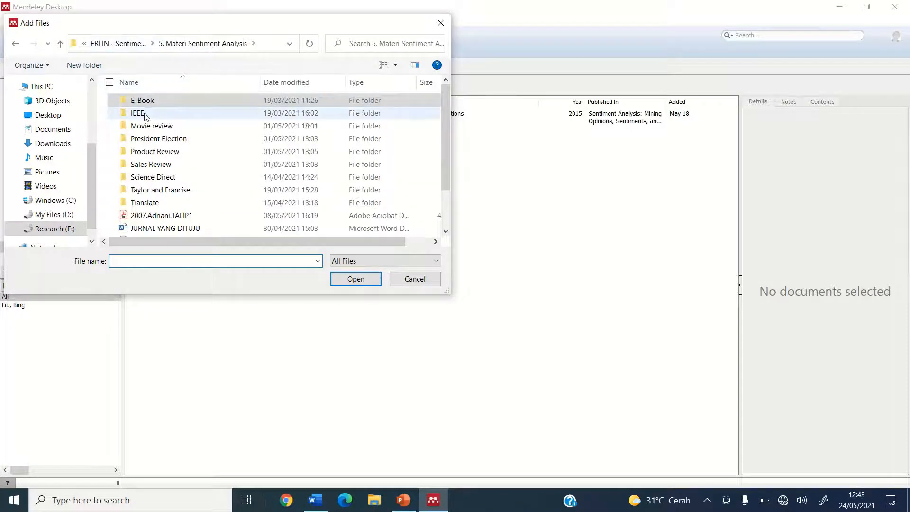
{"action": "double_click", "coordinate": [145, 115]}
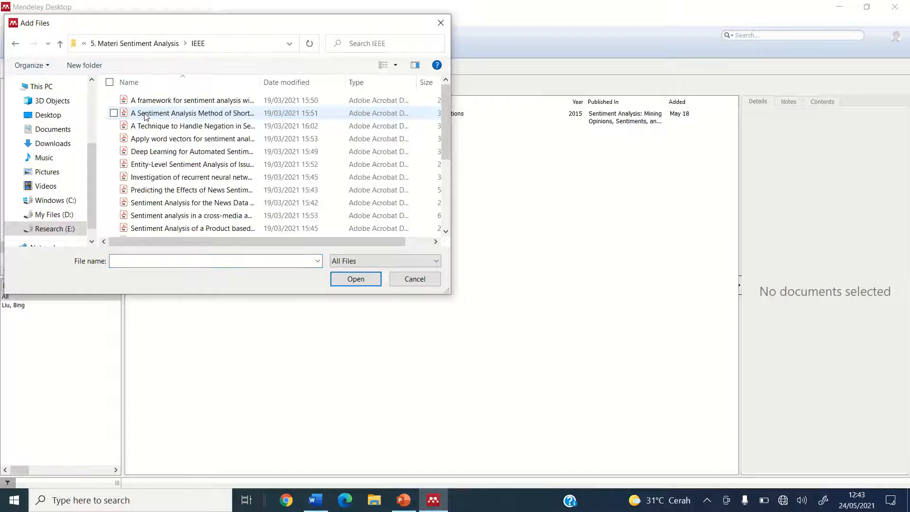
{"action": "left_click", "coordinate": [201, 102]}
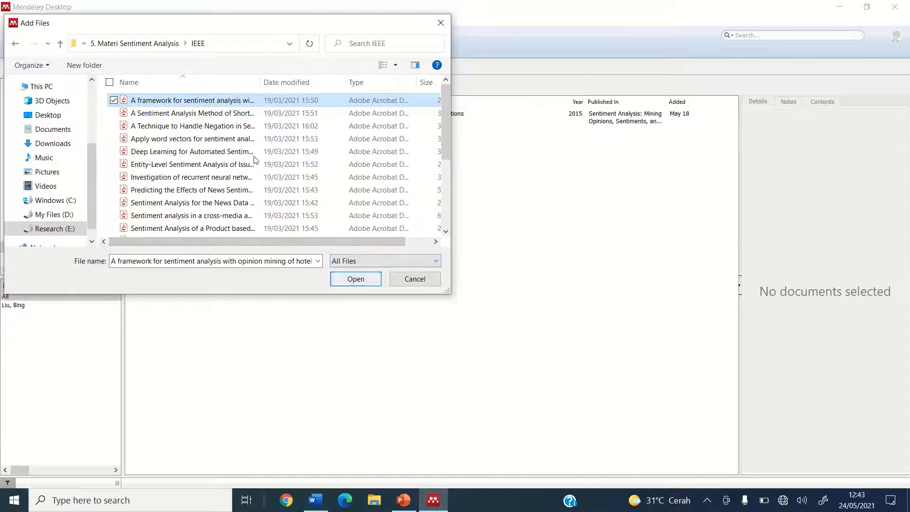
{"action": "left_click", "coordinate": [211, 126], "text": "shift"}
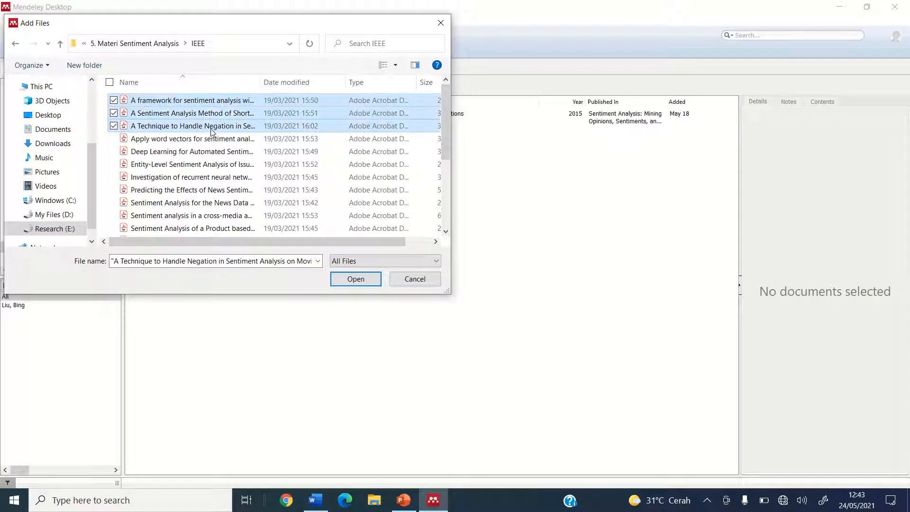
{"action": "left_click", "coordinate": [356, 279]}
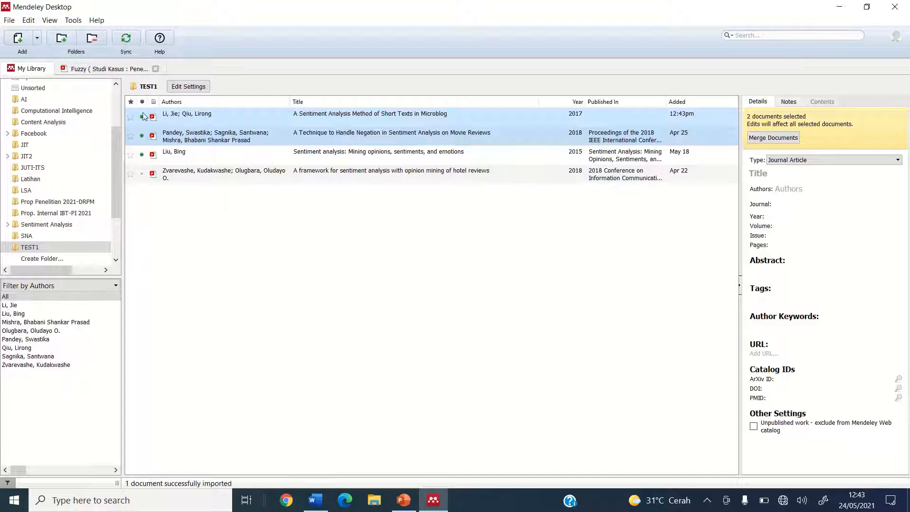
- Add the first four PDFs in the Movie review folder to TEST1 and clear the document selection
{"action": "left_click", "coordinate": [18, 38]}
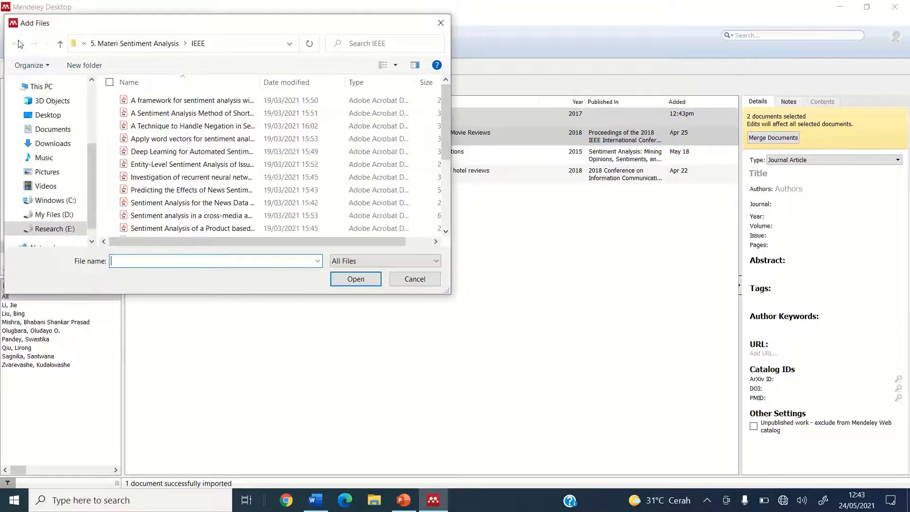
{"action": "left_click", "coordinate": [145, 44]}
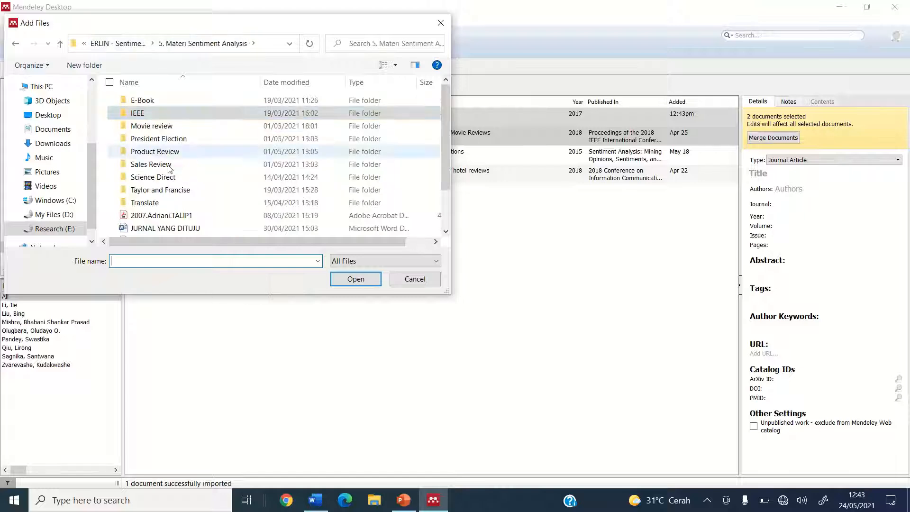
{"action": "left_click", "coordinate": [170, 127]}
{"action": "double_click", "coordinate": [170, 127]}
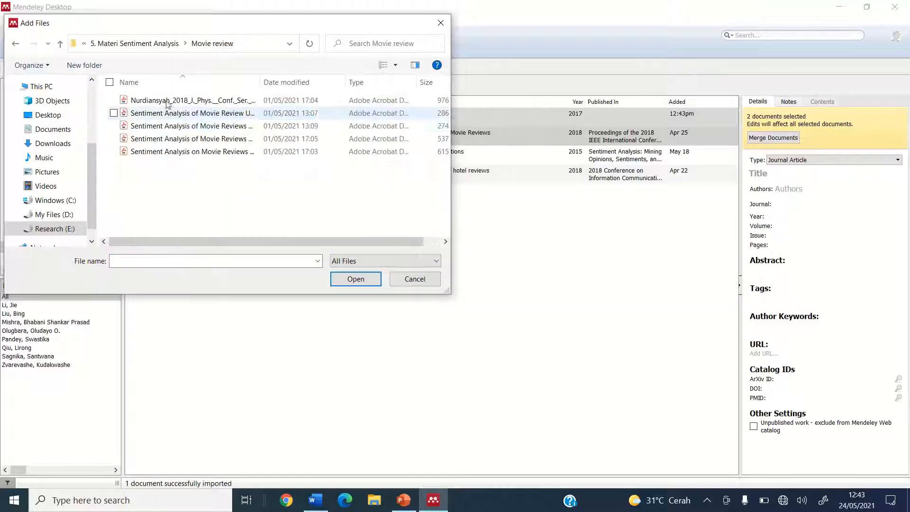
{"action": "left_click", "coordinate": [176, 100]}
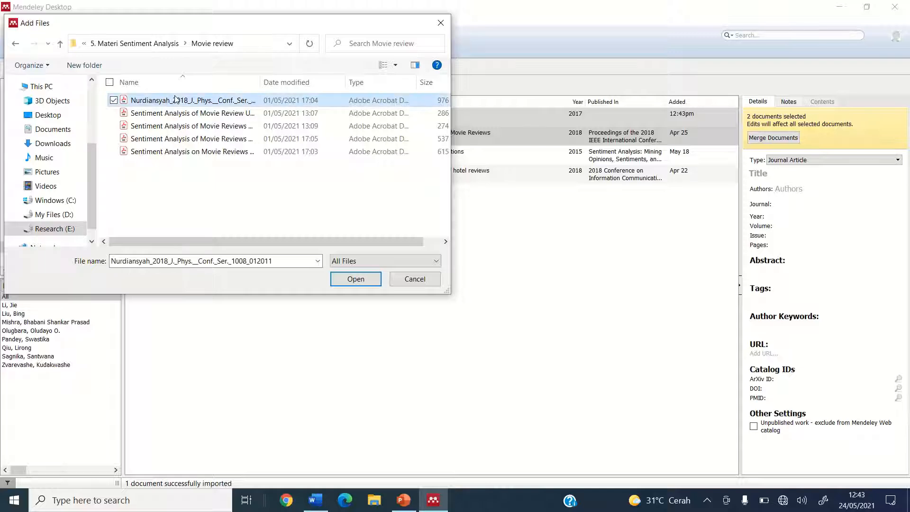
{"action": "left_click", "coordinate": [178, 140], "text": "shift"}
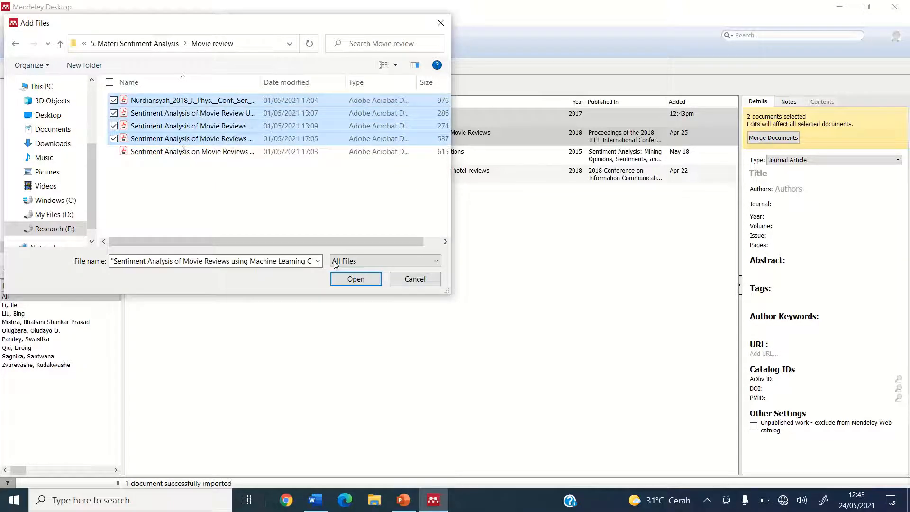
{"action": "left_click", "coordinate": [349, 280]}
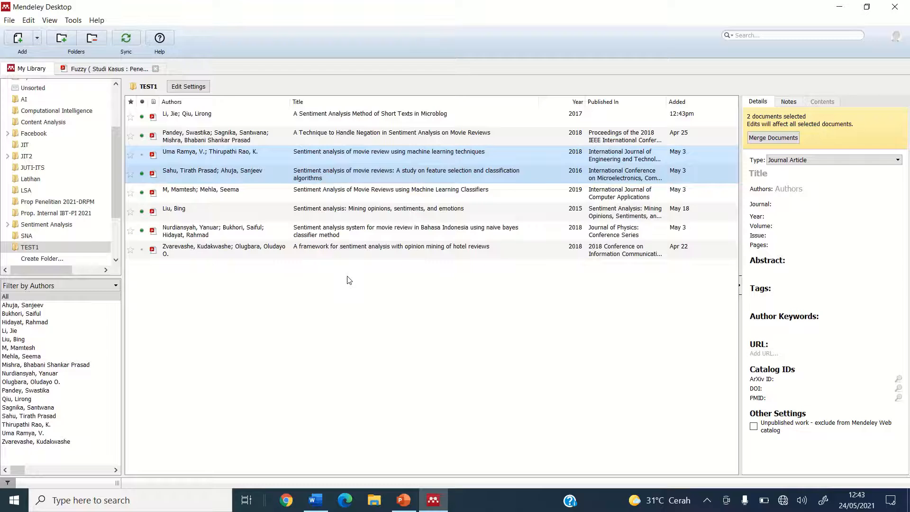
{"action": "left_click", "coordinate": [416, 322]}
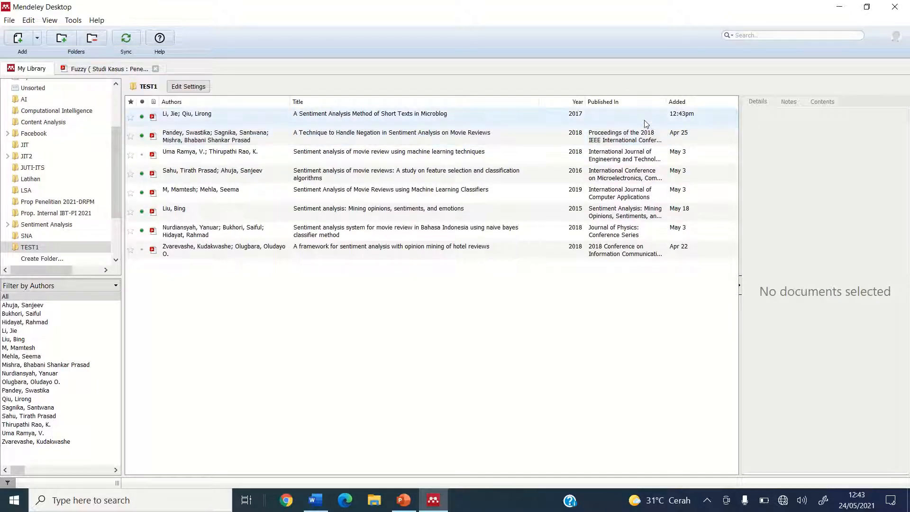
- Open the paper A Sentiment Analysis Method of Short Texts in Microblog and set its type to Conference Proceedings
{"action": "left_click", "coordinate": [419, 121]}
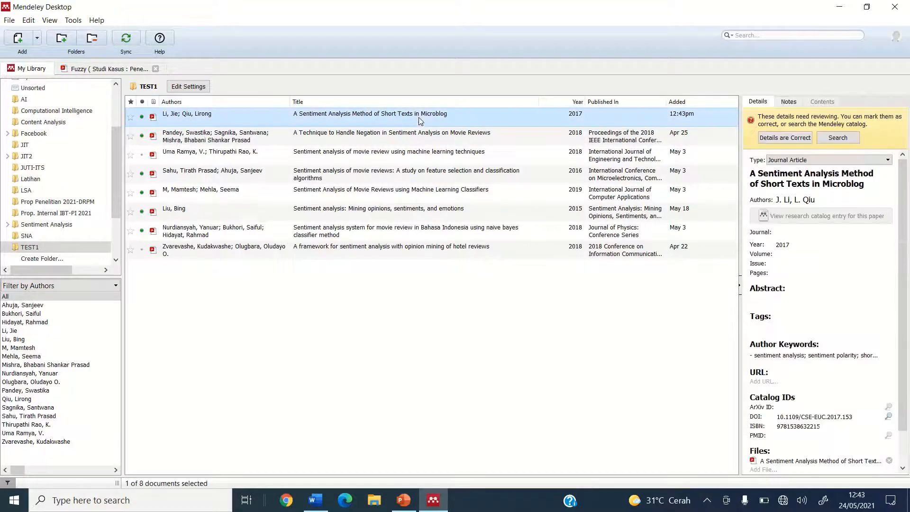
{"action": "double_click", "coordinate": [420, 122]}
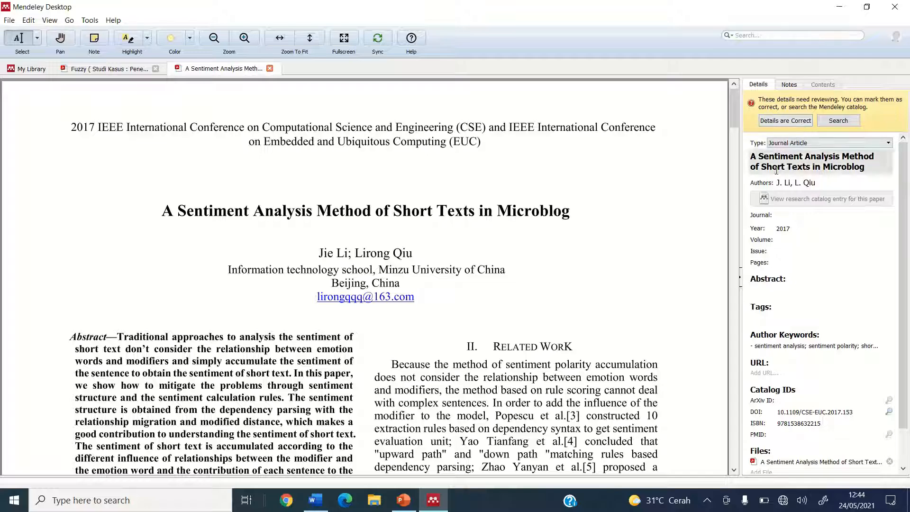
{"action": "left_click", "coordinate": [818, 143]}
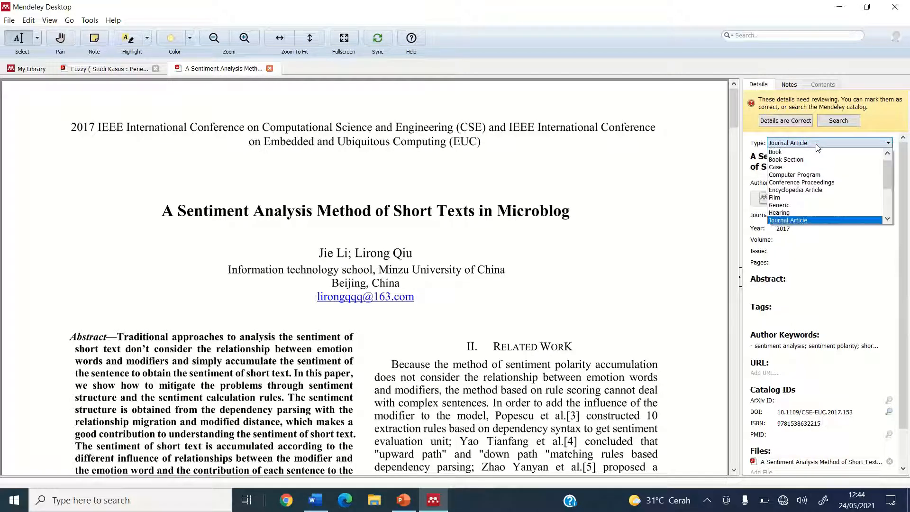
{"action": "left_click", "coordinate": [816, 184]}
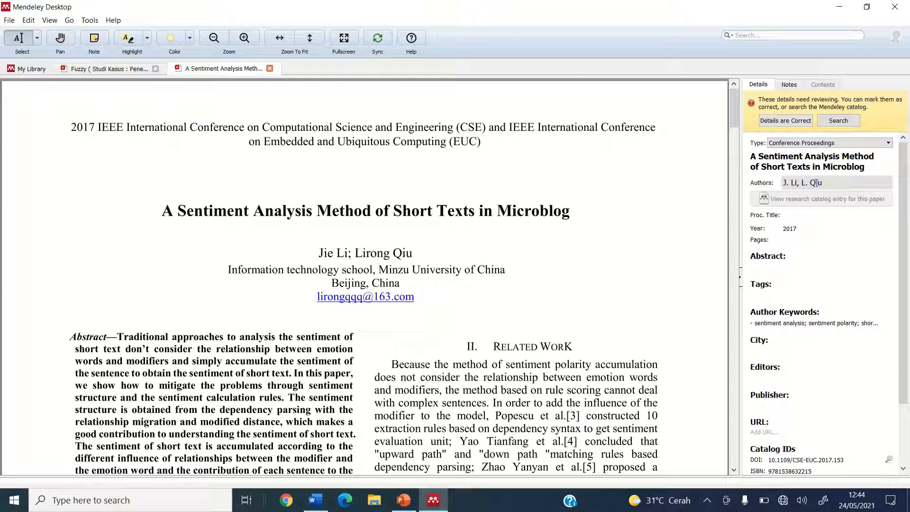
- Return to the library, reopen the microblog paper and reselect Conference Proceedings as its type
{"action": "left_click", "coordinate": [16, 74]}
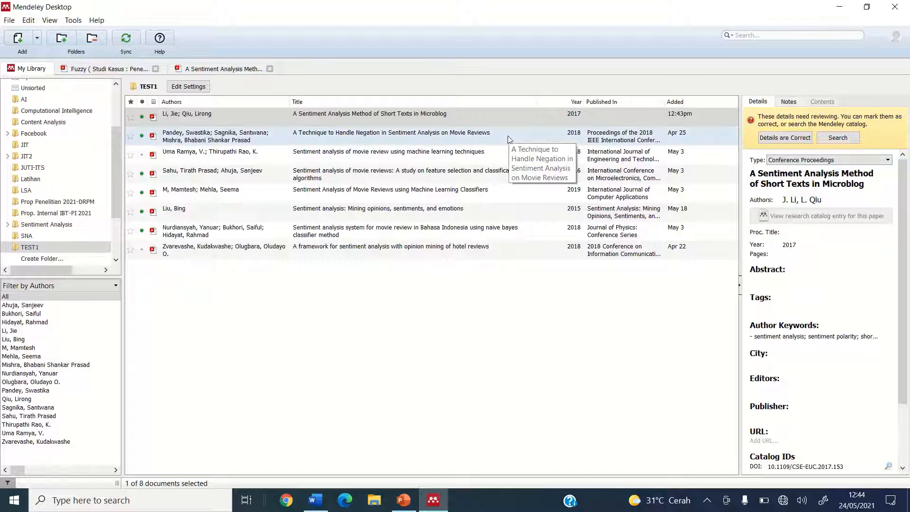
{"action": "double_click", "coordinate": [406, 121]}
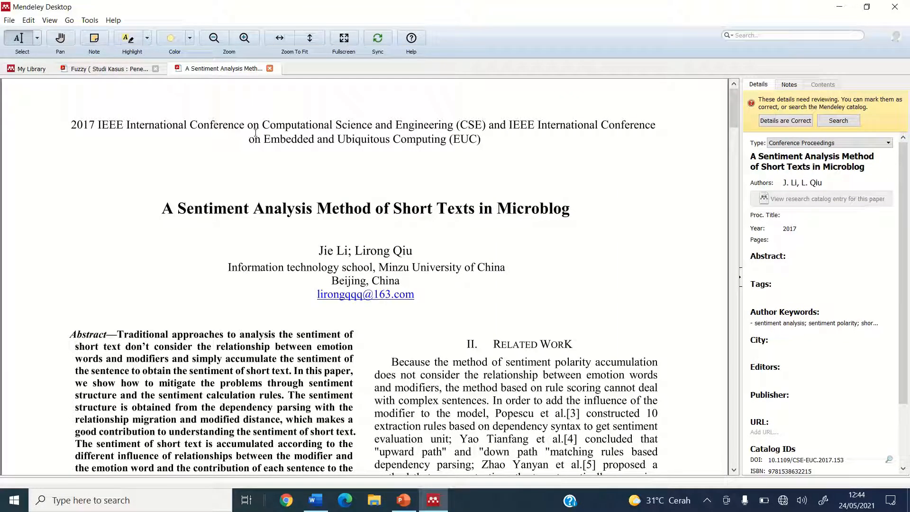
{"action": "left_click", "coordinate": [785, 143]}
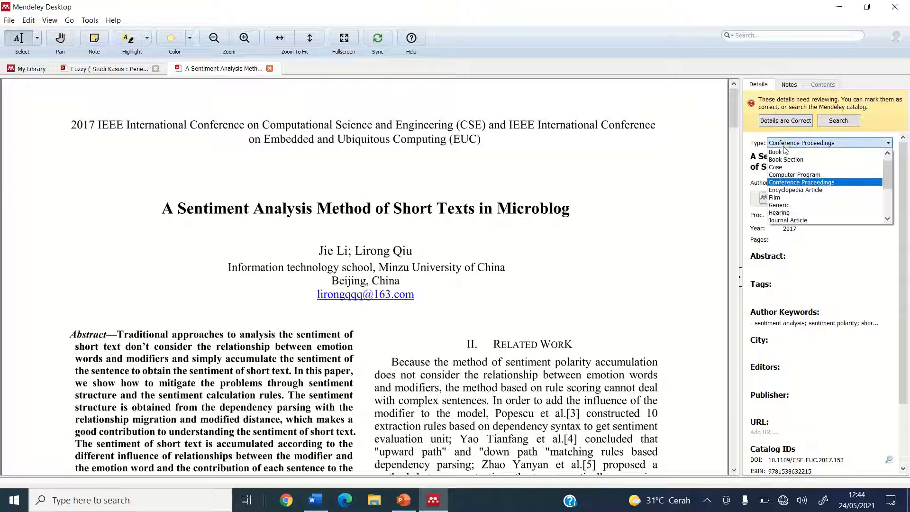
{"action": "left_click", "coordinate": [792, 182]}
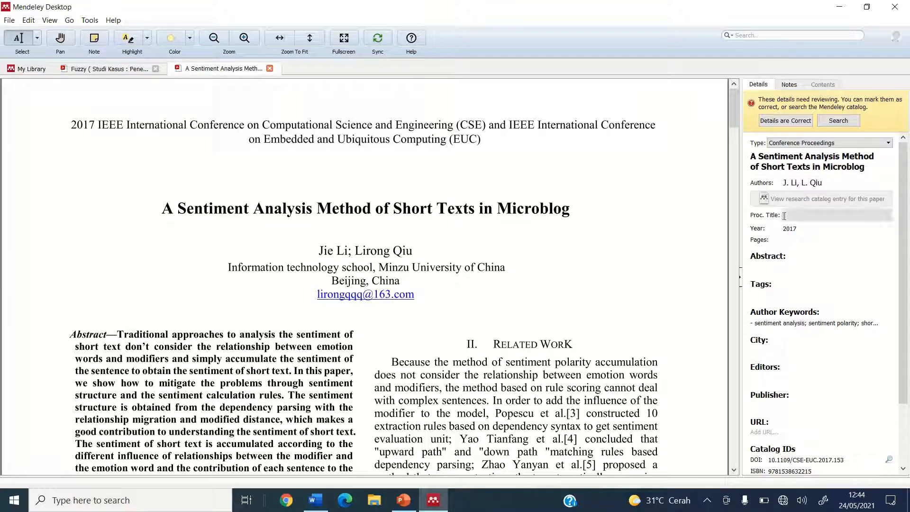
- Keep the type as Conference Proceedings and copy the 2017 IEEE CSE and EUC conference name from the paper's header into its proceedings title
{"action": "left_click", "coordinate": [837, 142]}
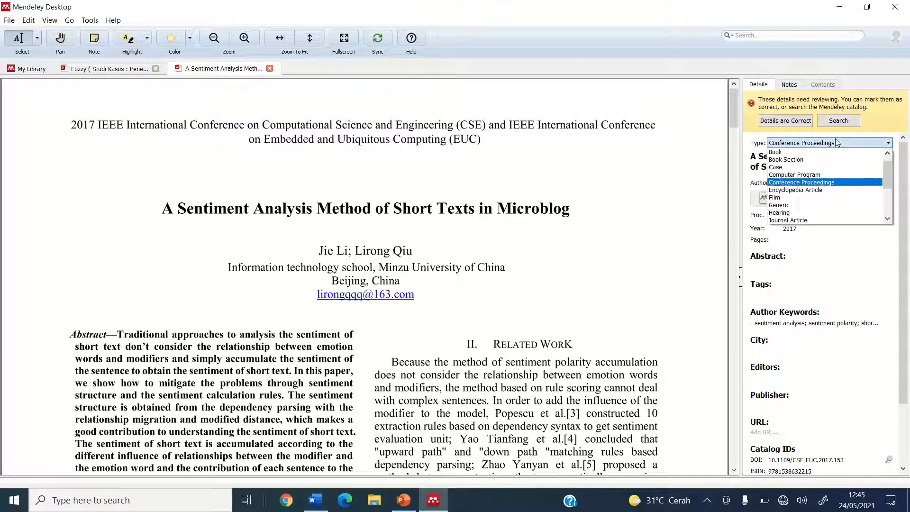
{"action": "left_click", "coordinate": [810, 185]}
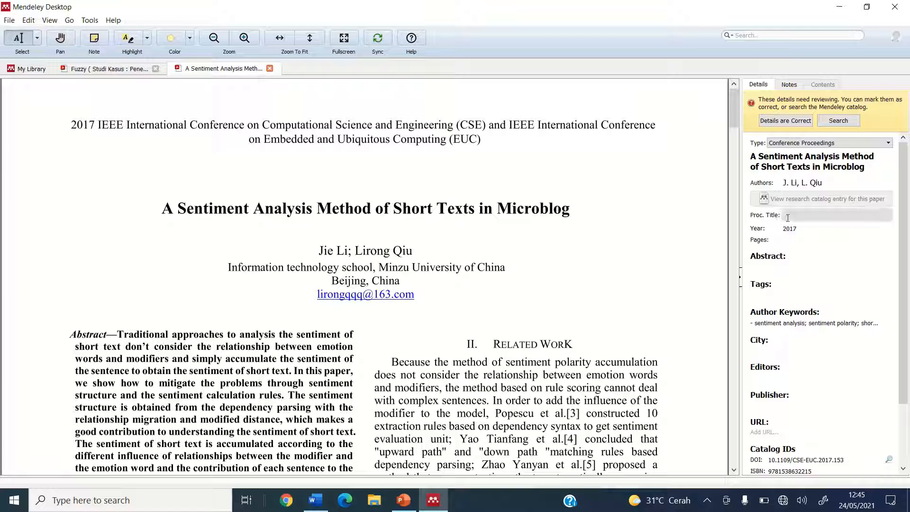
{"action": "left_click", "coordinate": [787, 217]}
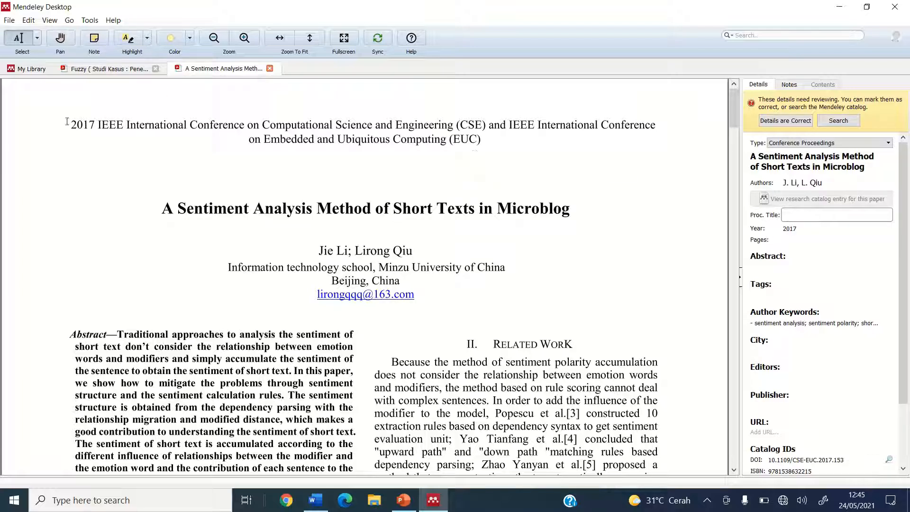
{"action": "left_click", "coordinate": [161, 118]}
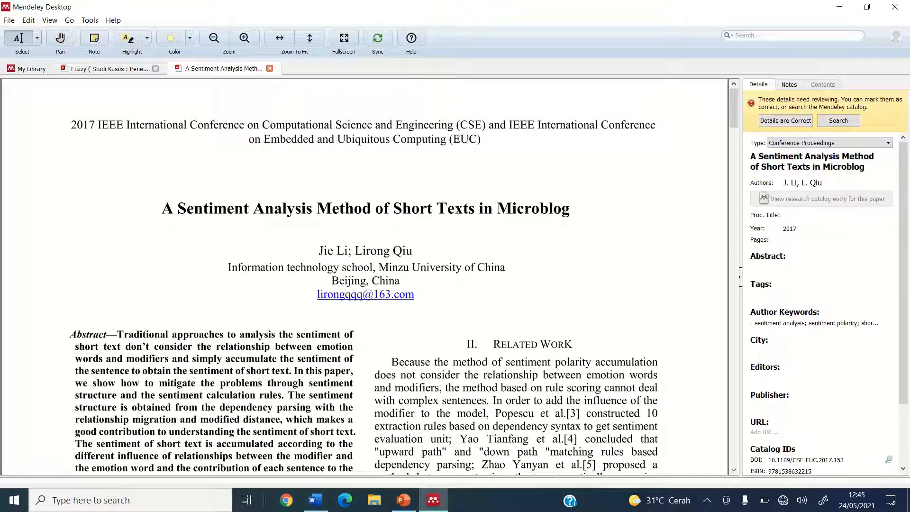
{"action": "left_click_drag", "start_coordinate": [495, 137], "coordinate": [193, 137]}
{"action": "triple_click", "coordinate": [500, 132]}
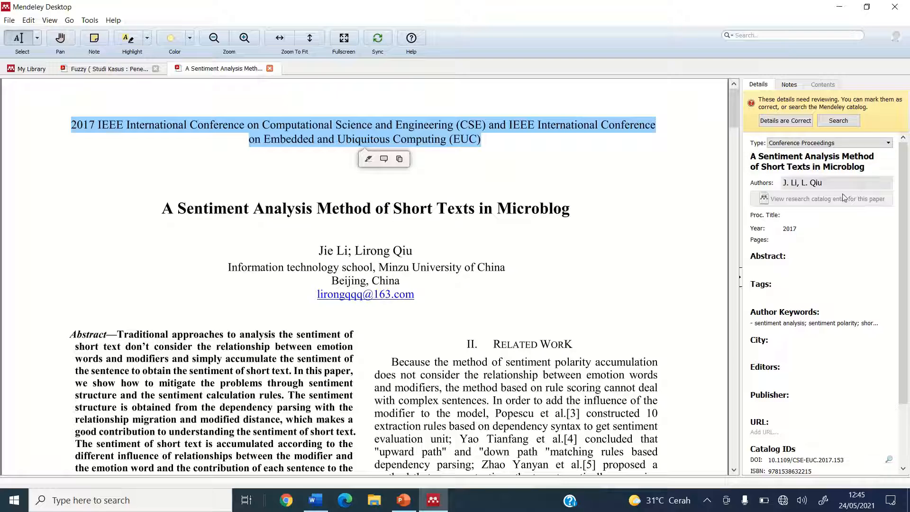
{"action": "left_click", "coordinate": [814, 216]}
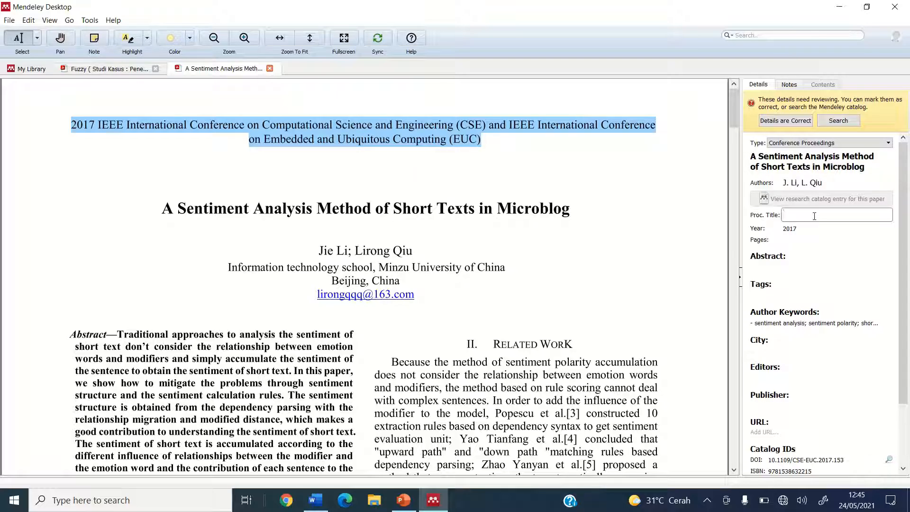
{"action": "key", "text": "ctrl+v"}
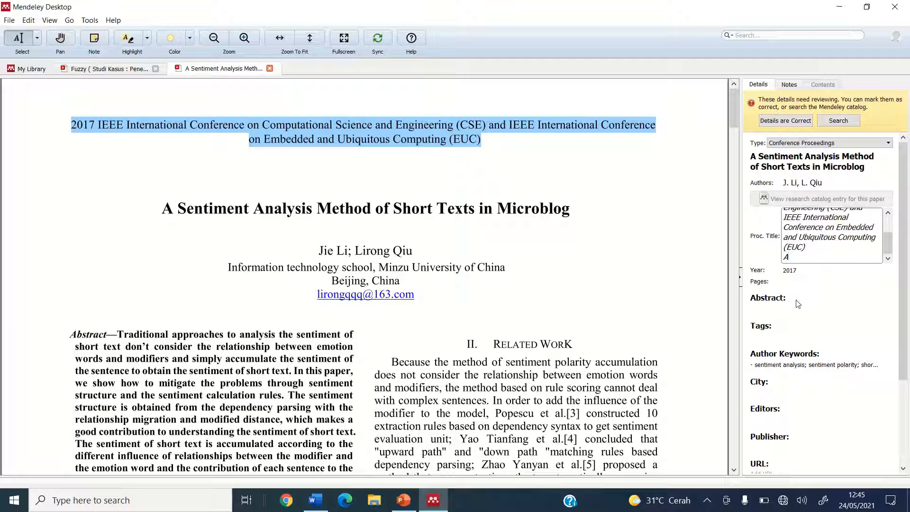
- Copy the full abstract text from the microblog paper into its Abstract field
{"action": "left_click", "coordinate": [772, 306]}
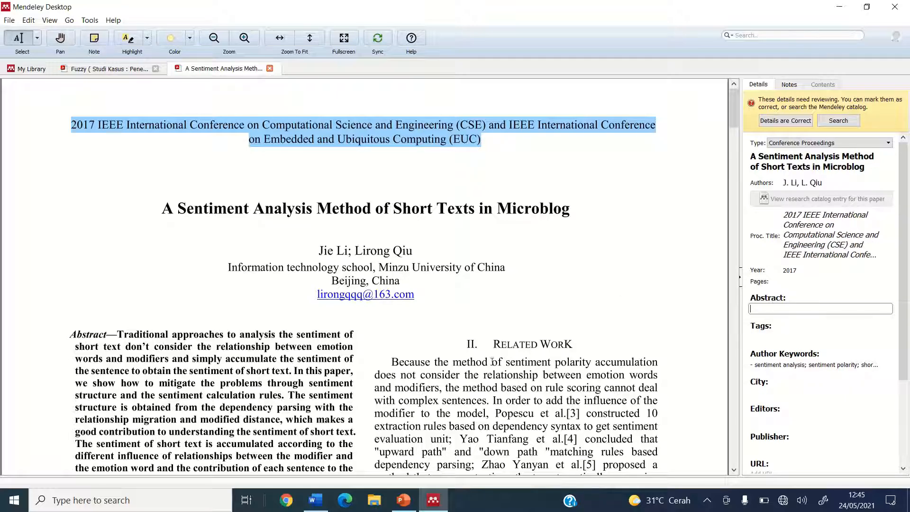
{"action": "scroll", "coordinate": [492, 362], "scroll_direction": "down", "scroll_amount": 3}
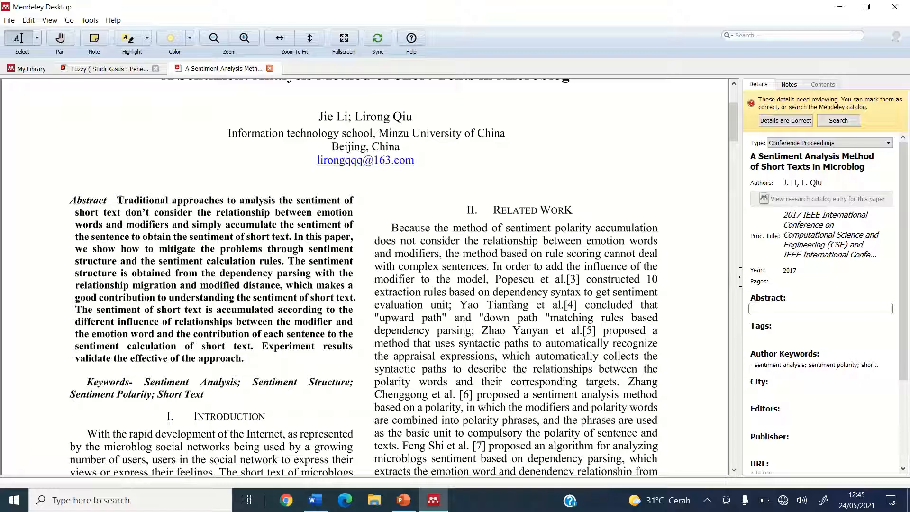
{"action": "left_click_drag", "start_coordinate": [120, 201], "coordinate": [252, 377]}
{"action": "left_click", "coordinate": [251, 376]}
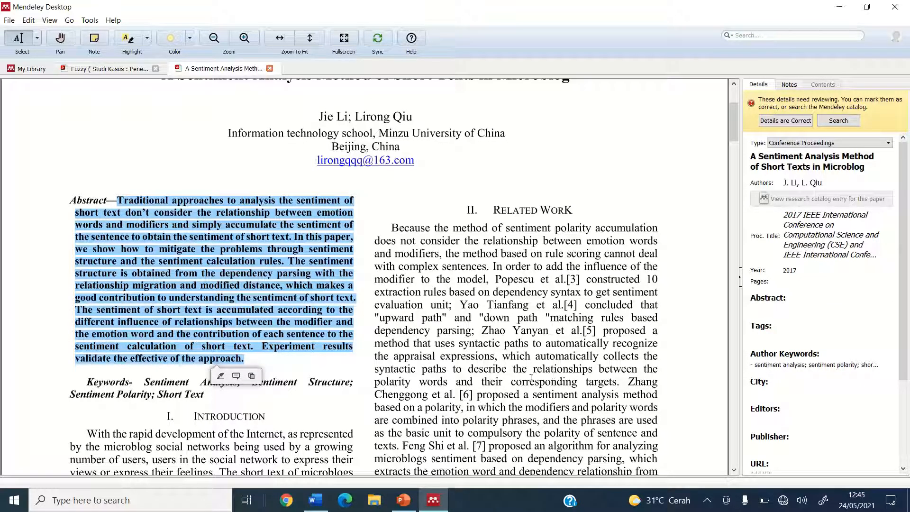
{"action": "left_click", "coordinate": [768, 304]}
{"action": "left_click", "coordinate": [772, 307]}
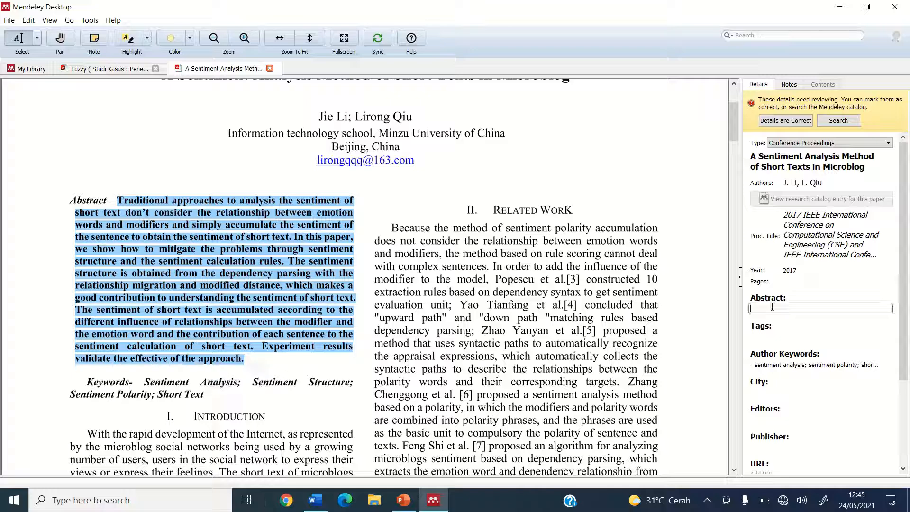
{"action": "key", "text": "ctrl+v"}
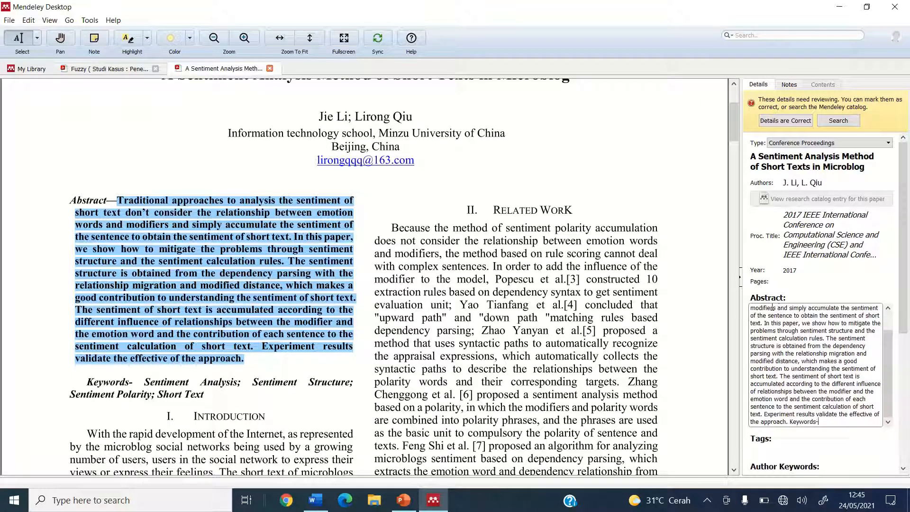
- Examine the paper's remaining detail fields and its first page for further reference information
{"action": "left_click_drag", "start_coordinate": [906, 206], "coordinate": [907, 300]}
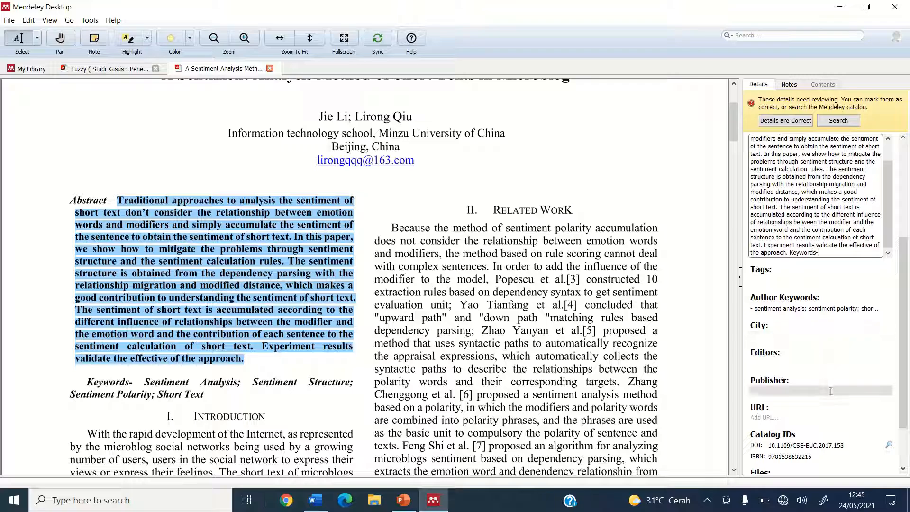
{"action": "scroll", "coordinate": [614, 374], "scroll_direction": "up", "scroll_amount": 3}
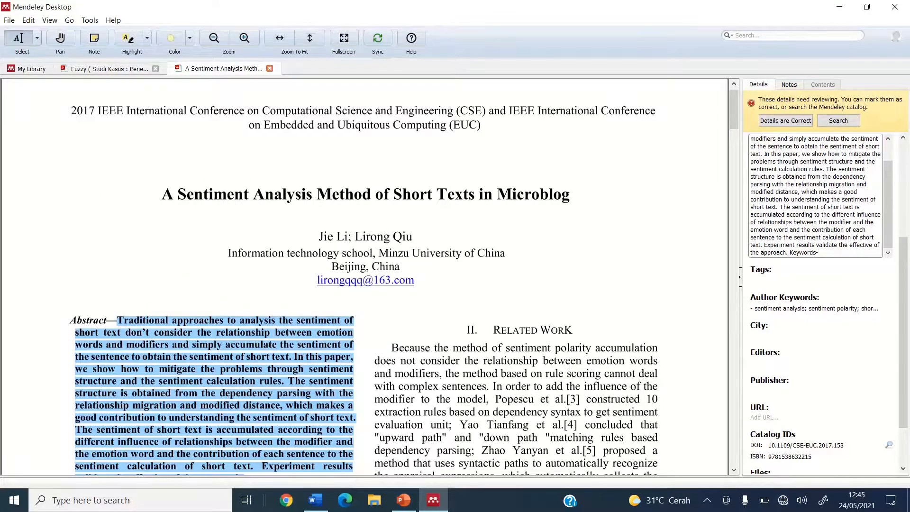
{"action": "scroll", "coordinate": [569, 367], "scroll_direction": "down", "scroll_amount": 15}
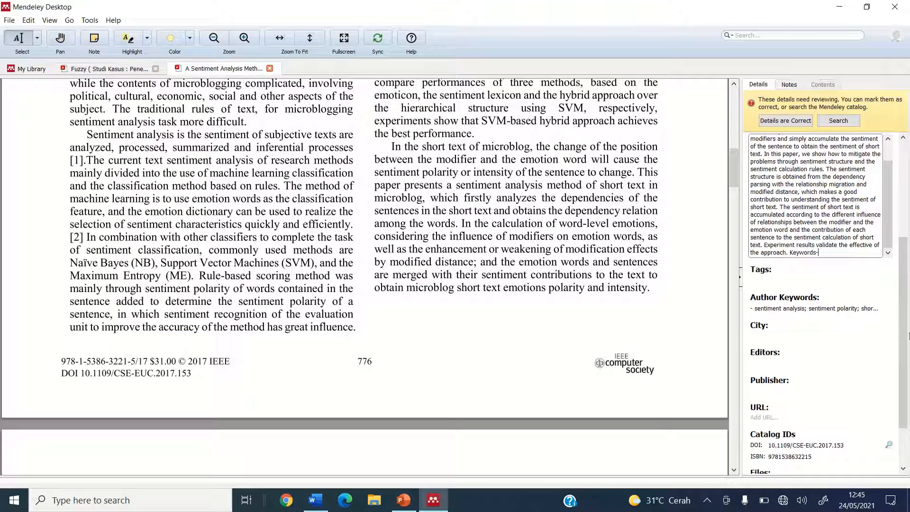
{"action": "scroll", "coordinate": [819, 389], "scroll_direction": "down", "scroll_amount": 2}
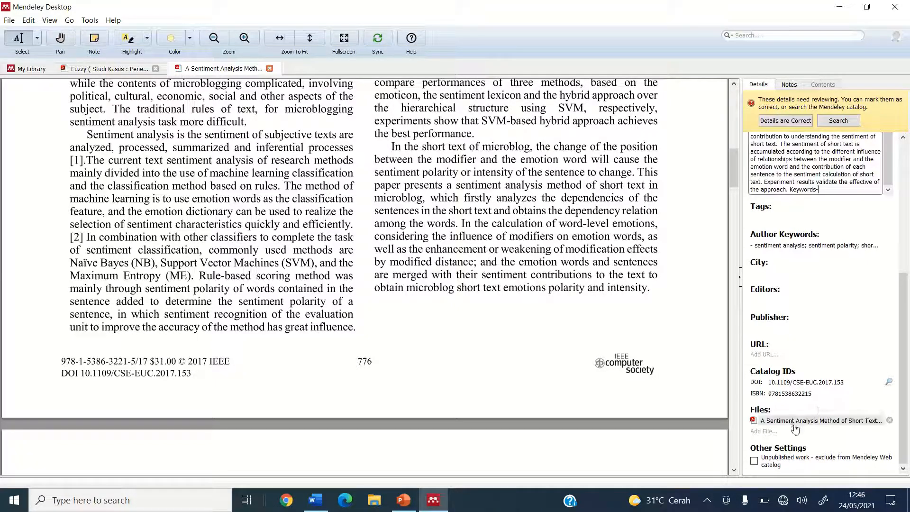
{"action": "scroll", "coordinate": [809, 377], "scroll_direction": "up", "scroll_amount": 1}
{"action": "scroll", "coordinate": [575, 161], "scroll_direction": "up", "scroll_amount": 8}
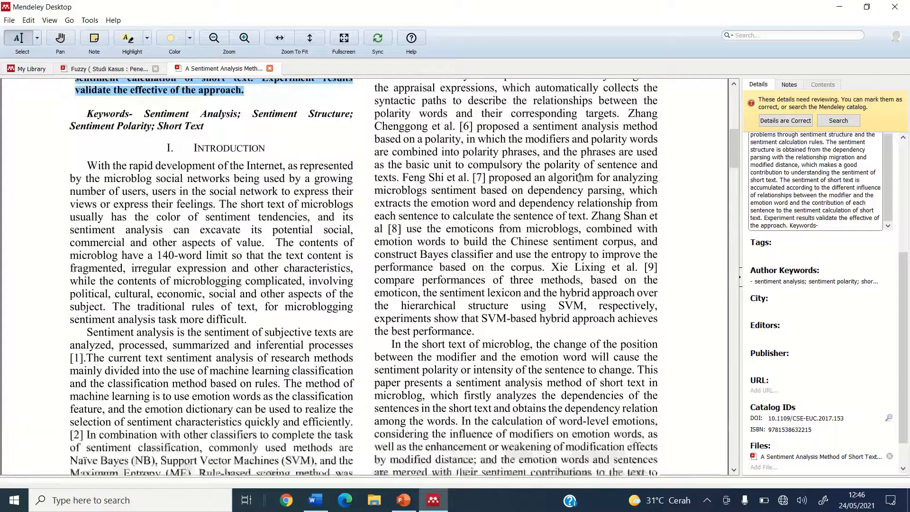
{"action": "scroll", "coordinate": [579, 179], "scroll_direction": "up", "scroll_amount": 1}
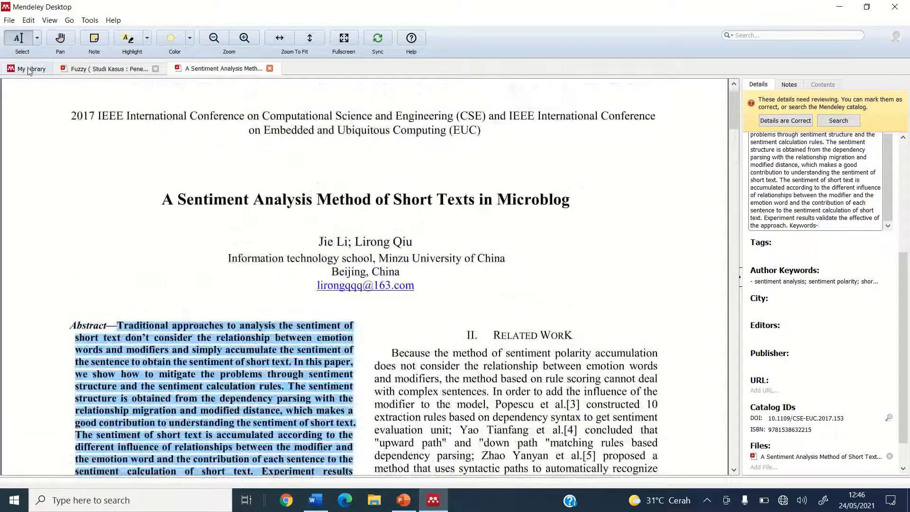
- Return to the TEST1 document list and mark the microblog paper's details as correct
{"action": "left_click", "coordinate": [29, 69]}
{"action": "left_click", "coordinate": [608, 123]}
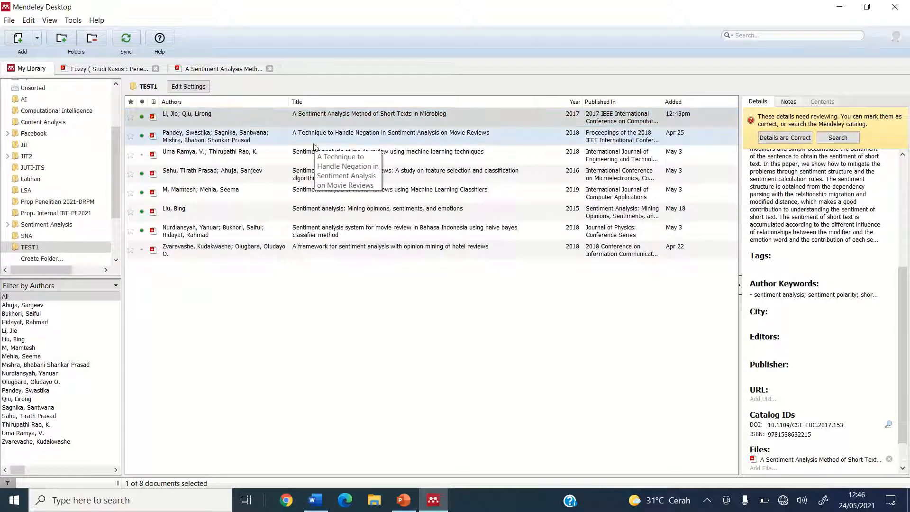
{"action": "left_click", "coordinate": [208, 69]}
{"action": "scroll", "coordinate": [812, 234], "scroll_direction": "up", "scroll_amount": 5}
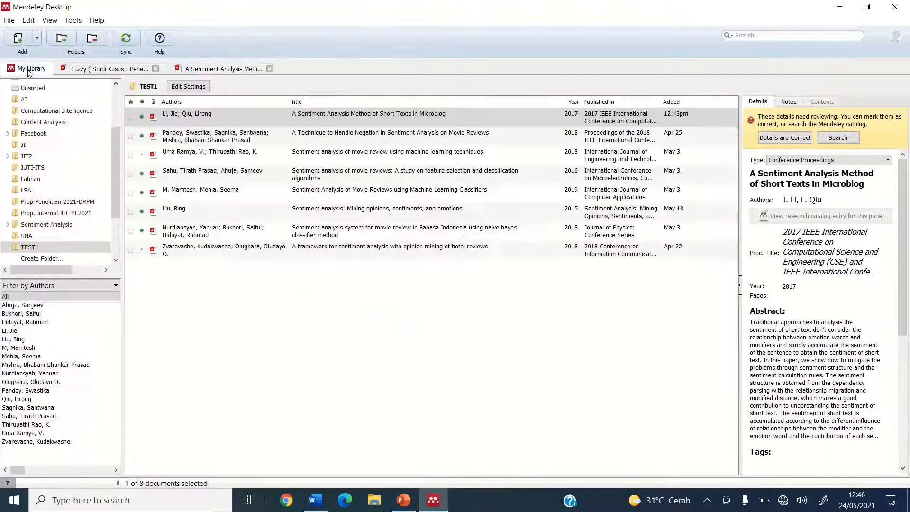
{"action": "left_click", "coordinate": [30, 69]}
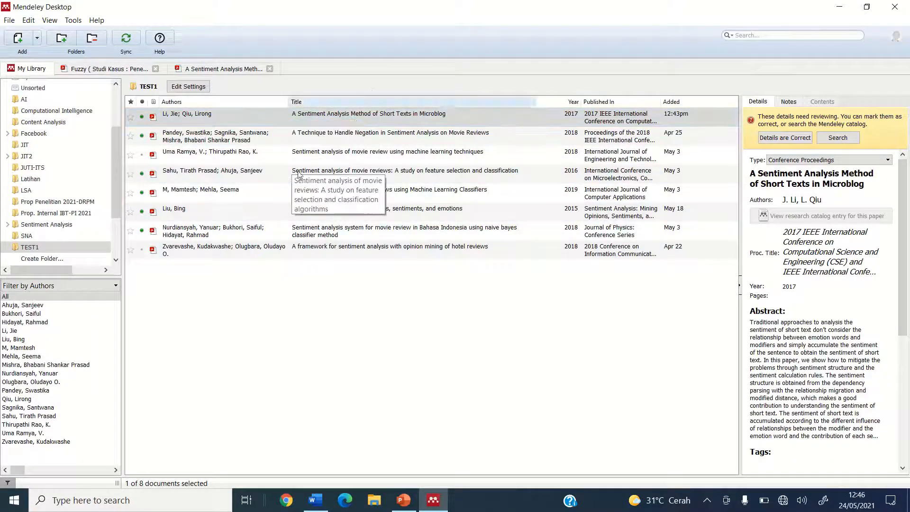
{"action": "left_click", "coordinate": [770, 142]}
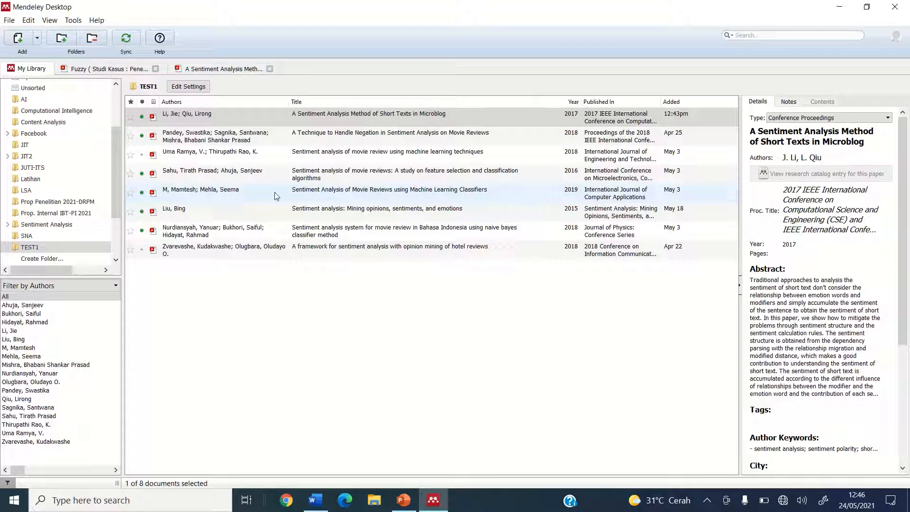
- Switch to the blank Word document and write the heading "BAB I. PENDAHULUAN"
{"action": "left_click", "coordinate": [320, 502]}
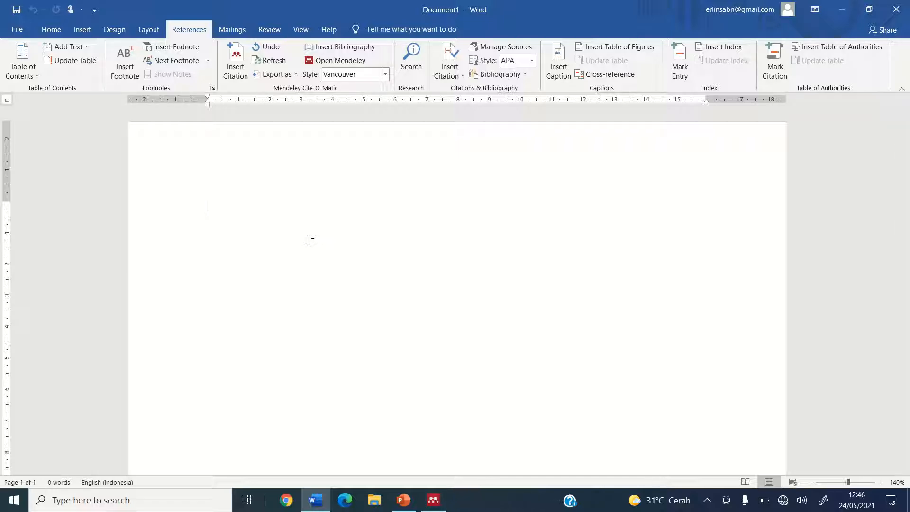
{"action": "type", "text": "BAB "}
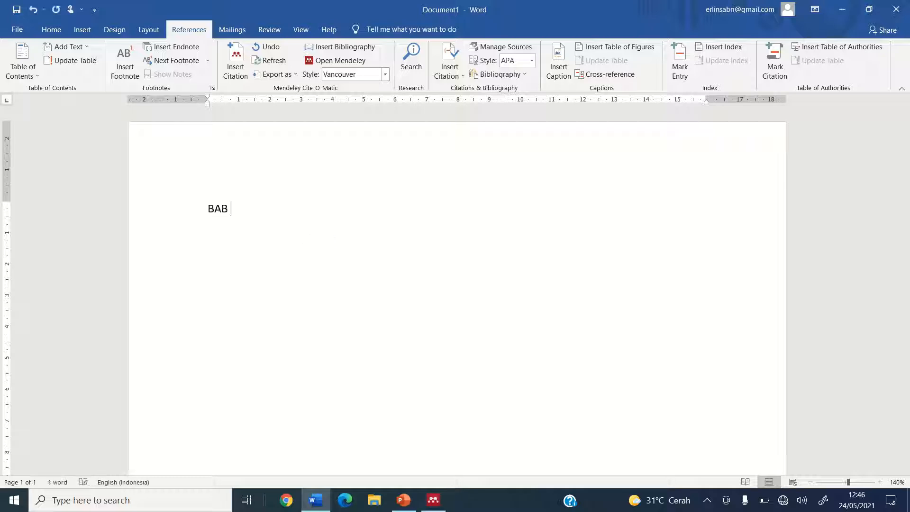
{"action": "type", "text": "I Pe"}
{"action": "key", "text": "BackSpace"}
{"action": "type", "text": ". PENDAHULUAN"}
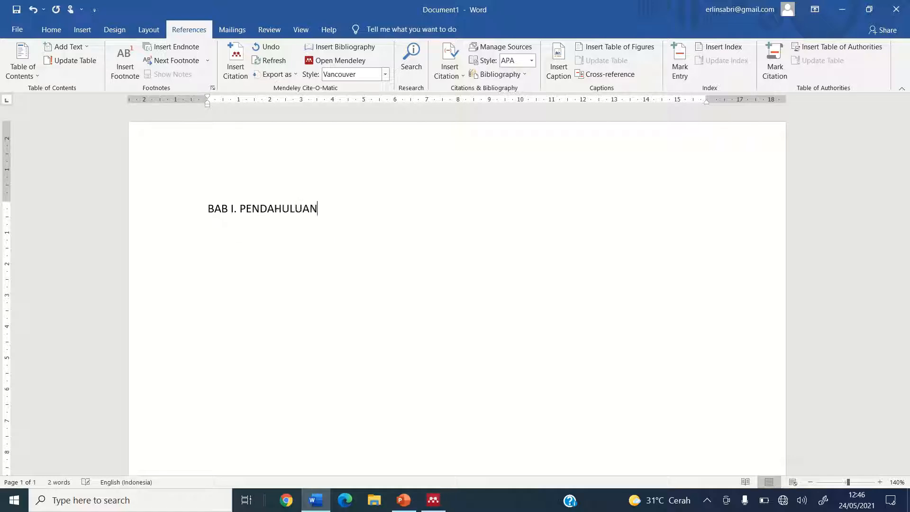
- Write a three-line paragraph of random placeholder text below the heading, ending with "ndjfbgsdf."
{"action": "key", "text": "Return"}
{"action": "type", "text": "mdndngkjdf"}
{"action": "type", "text": "dmfgndjkfgn dmfngkdfg"}
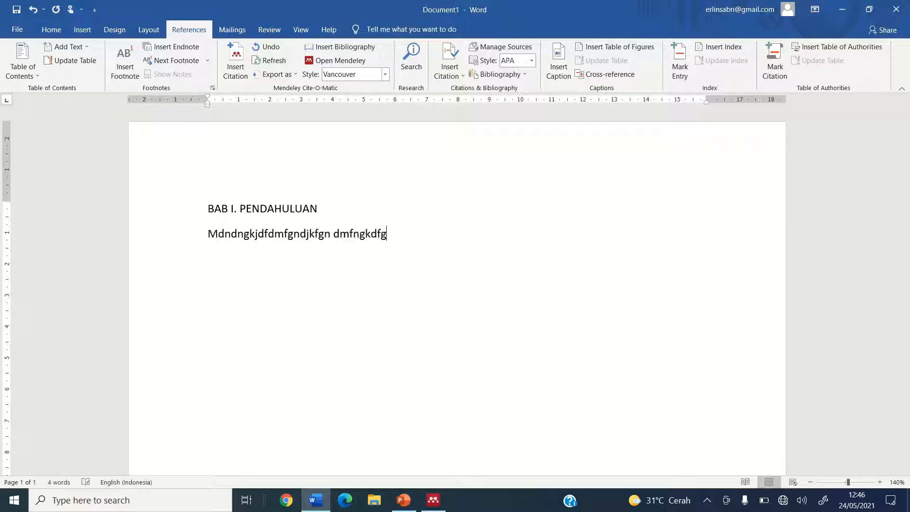
{"action": "type", "text": "  sdkjgkjdg sdkjgskd"}
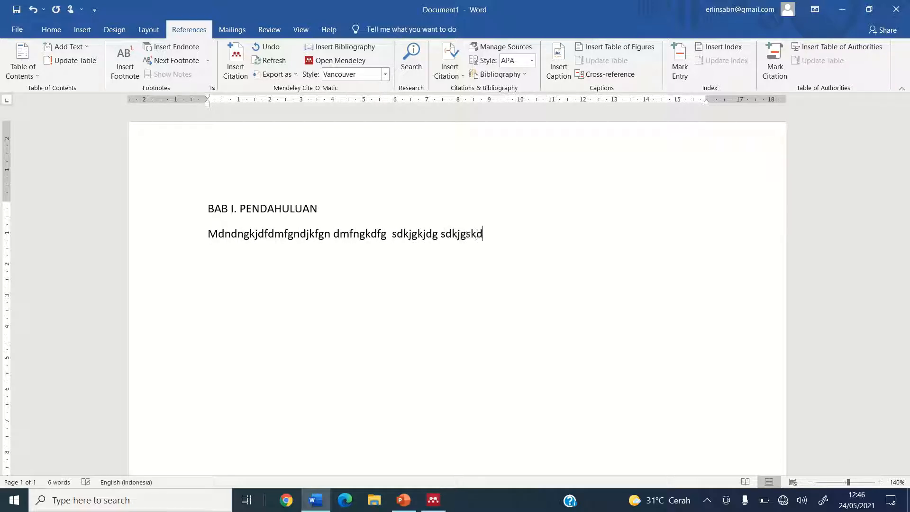
{"action": "type", "text": " s.dkgndskjfng sdkfgnkdsjfg s"}
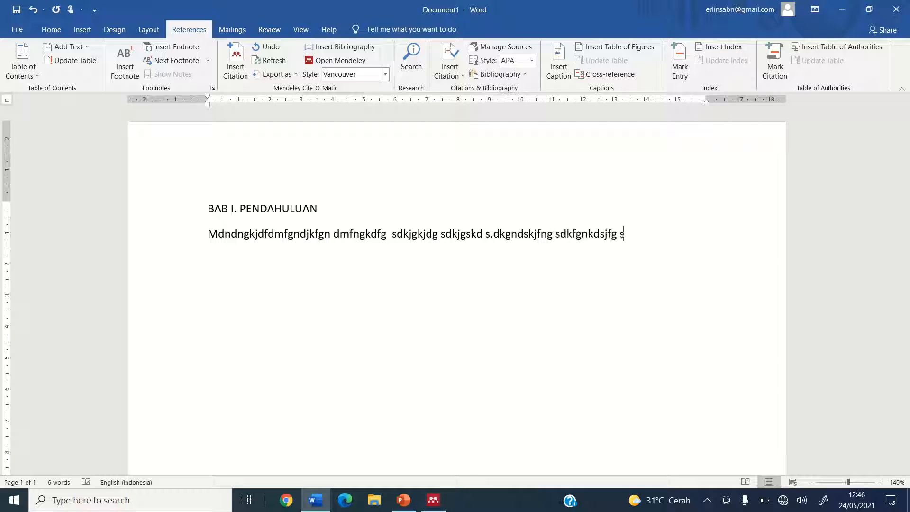
{"action": "type", "text": ".dkfngskdf s.dngdskfh s.dfndsk"}
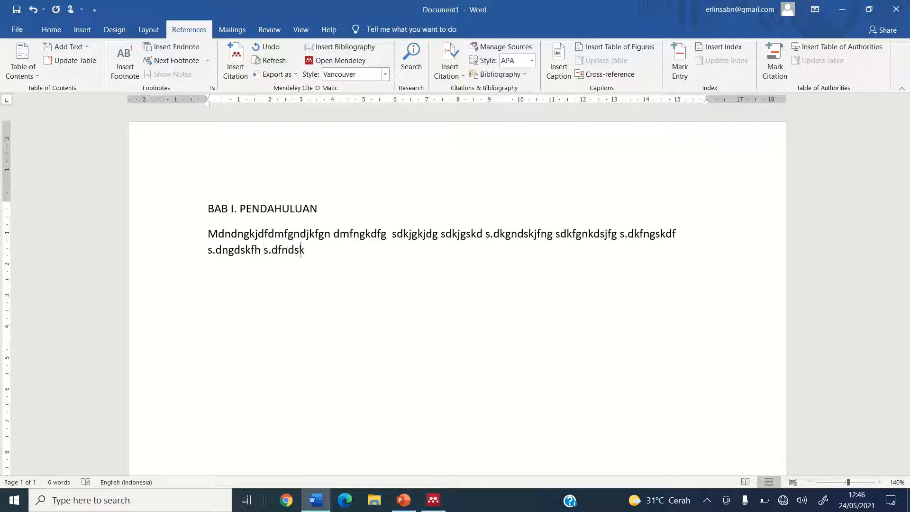
{"action": "type", "text": " s.dfgndksjndsk sdgn"}
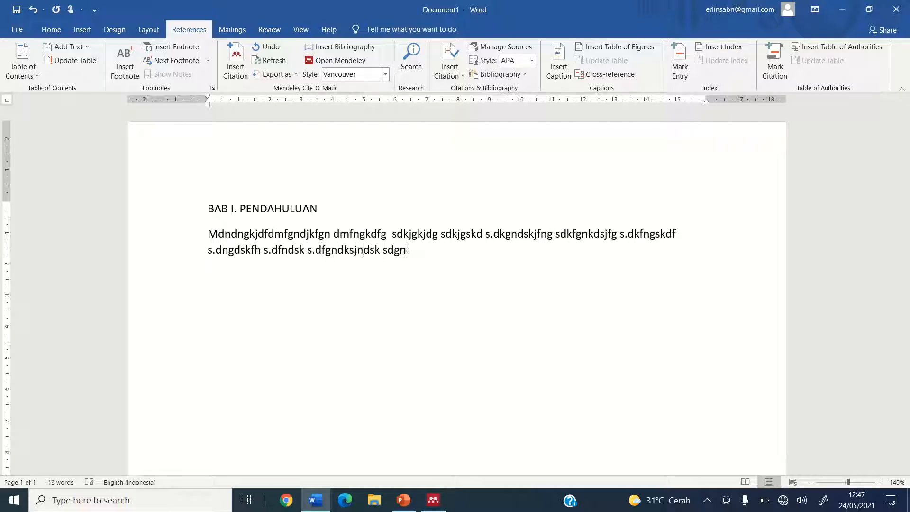
{"action": "type", "text": "kdsjgn .skdngskchfn s.dkgnskdjh"}
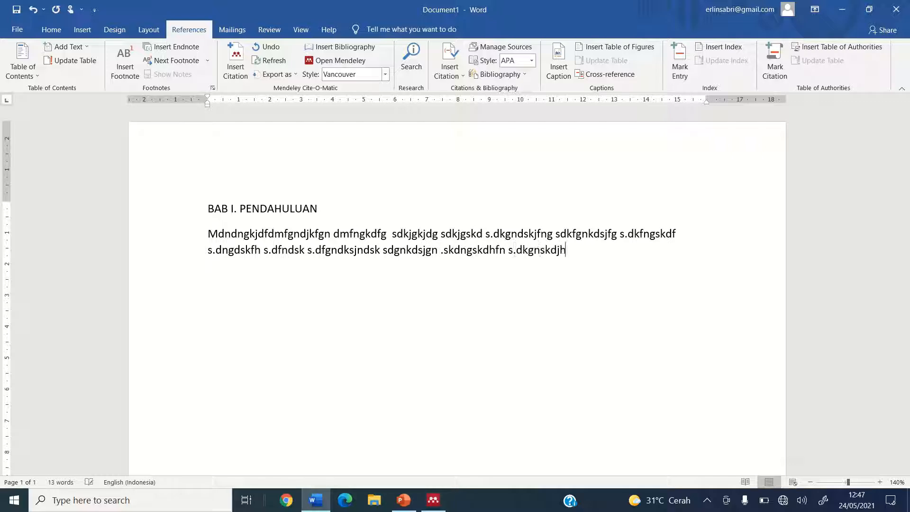
{"action": "type", "text": " dkjhkjdnhk dkjfnhkjdfh "}
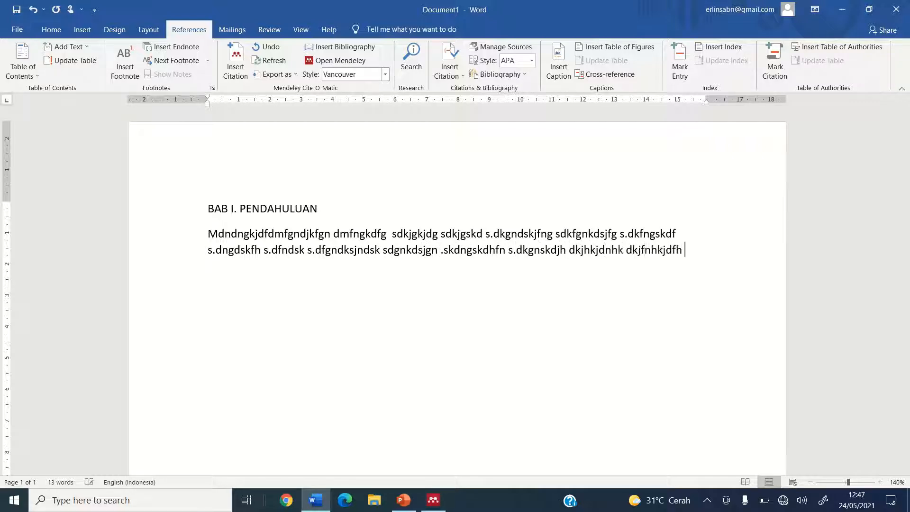
{"action": "type", "text": "ndjfbgsdf. k"}
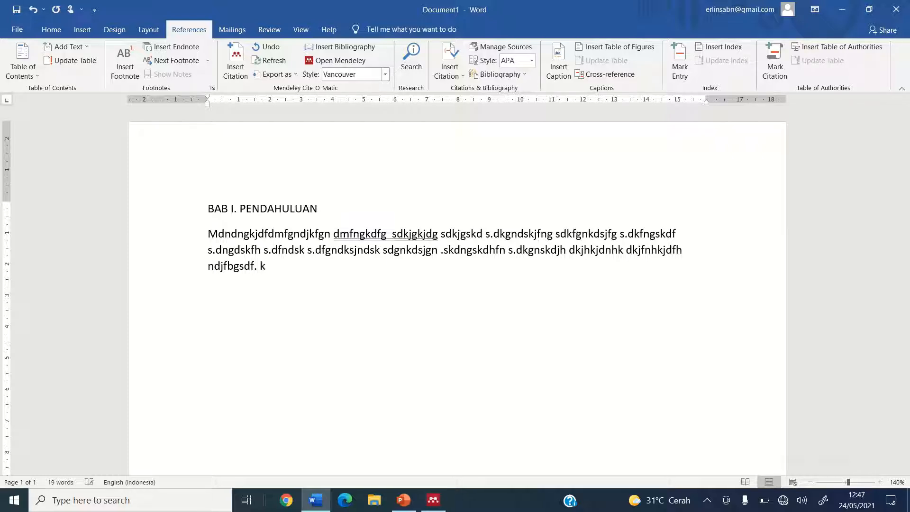
{"action": "key", "text": "BackSpace"}
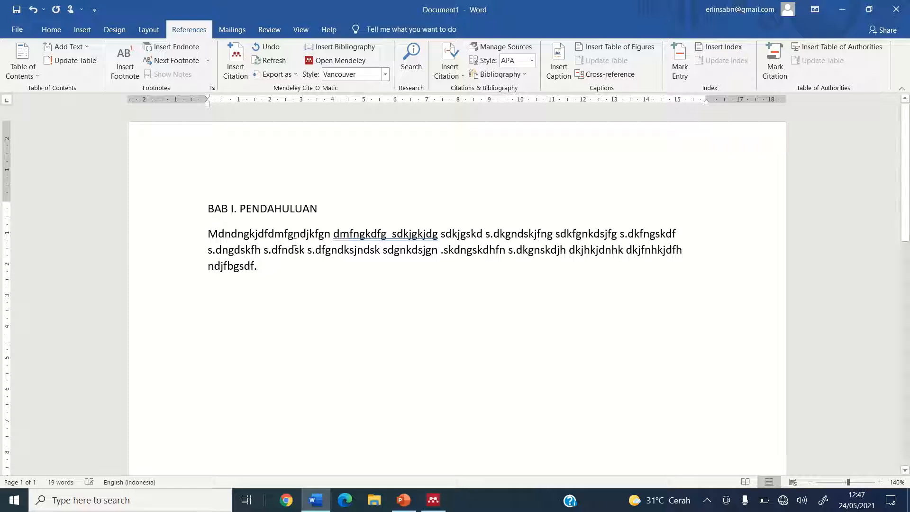
- Switch to Mendeley, open the microblog paper and copy the introduction passage from "The contents of microblog" to "task more difficult."
{"action": "left_click", "coordinate": [432, 501]}
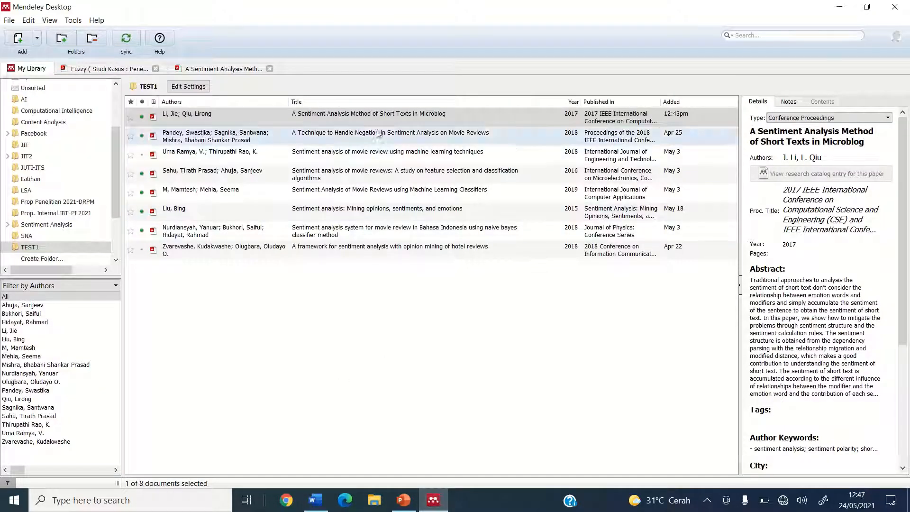
{"action": "left_click", "coordinate": [413, 113]}
{"action": "double_click", "coordinate": [413, 113]}
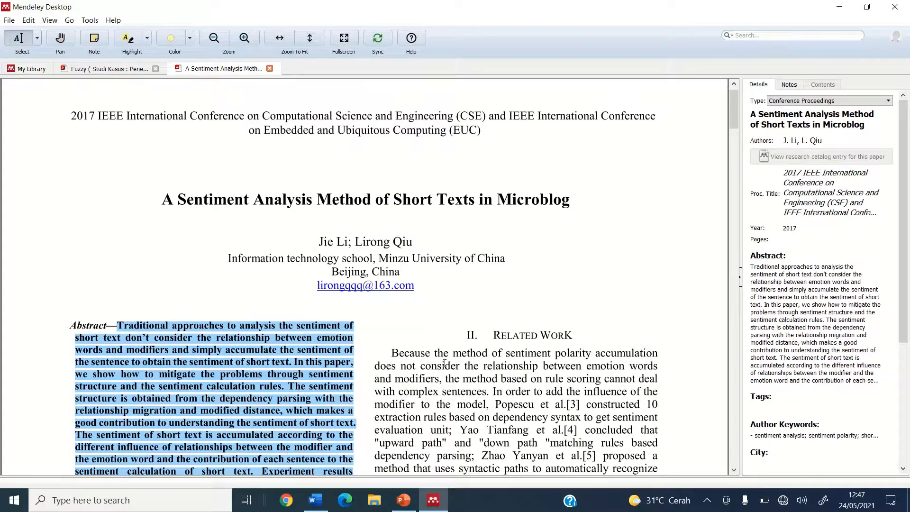
{"action": "scroll", "coordinate": [412, 190], "scroll_direction": "down", "scroll_amount": 5}
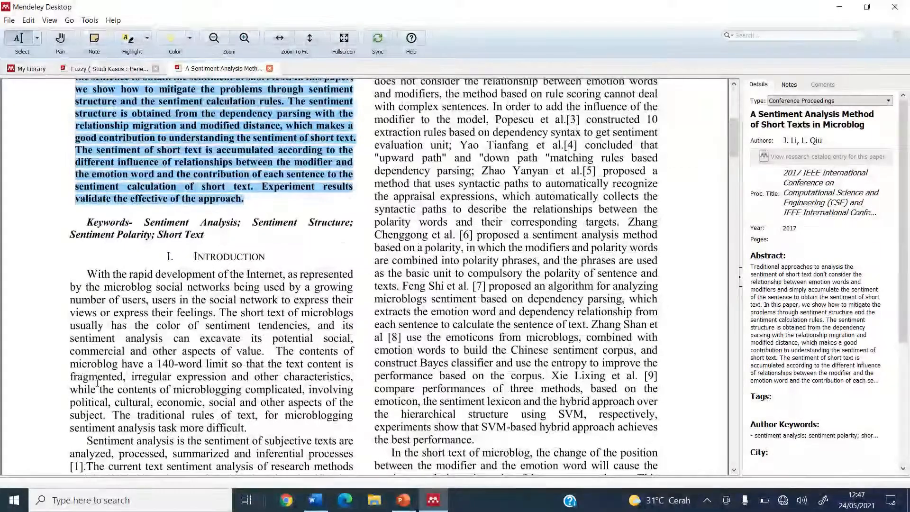
{"action": "scroll", "coordinate": [186, 433], "scroll_direction": "down", "scroll_amount": 1}
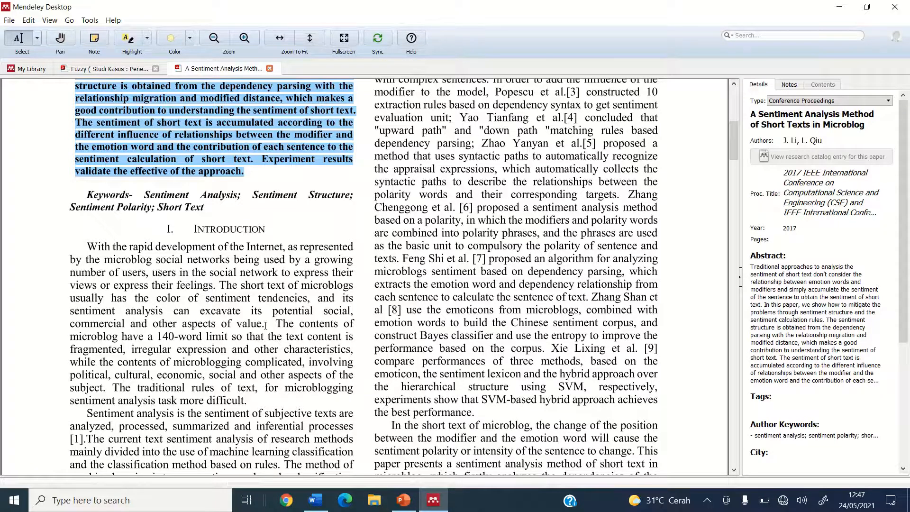
{"action": "left_click_drag", "start_coordinate": [276, 327], "coordinate": [253, 408]}
{"action": "key", "text": "ctrl+c"}
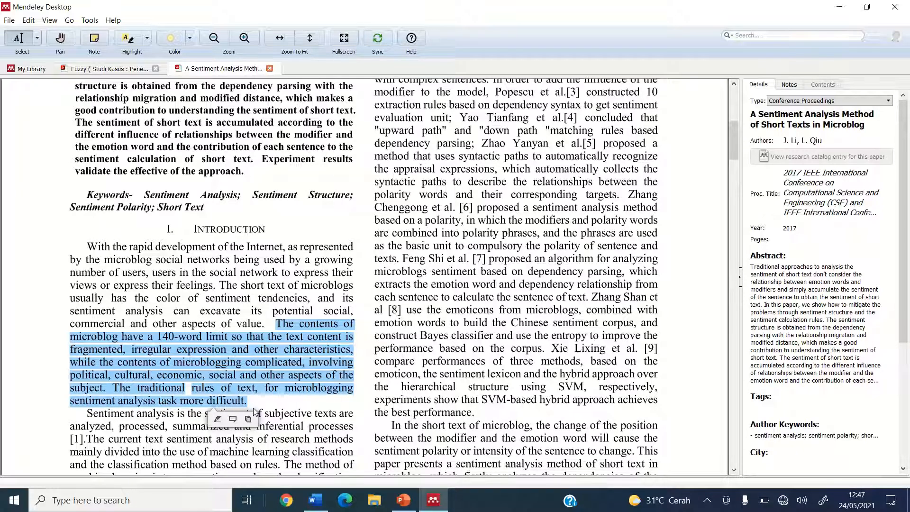
- Switch to Word, paste the copied passage after "ndjfbgsdf." and join its broken lines into one continuous paragraph
{"action": "left_click", "coordinate": [318, 501]}
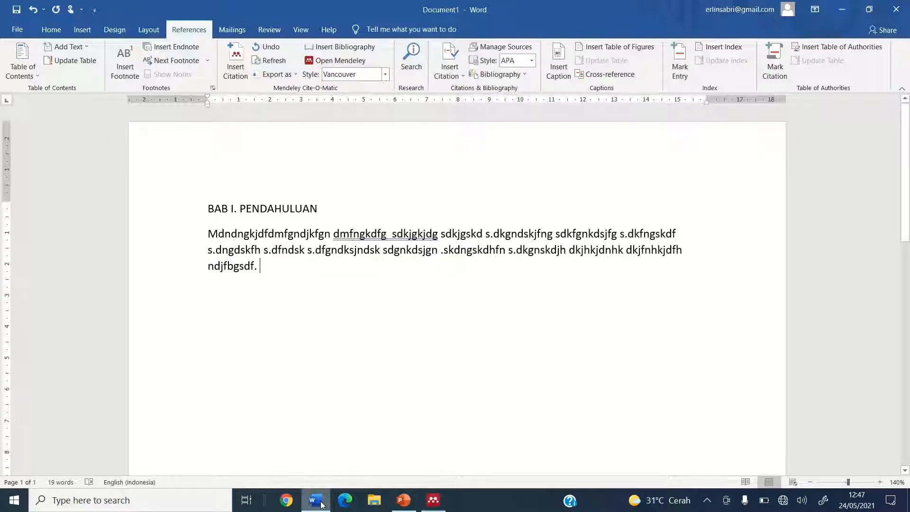
{"action": "key", "text": "ctrl+v"}
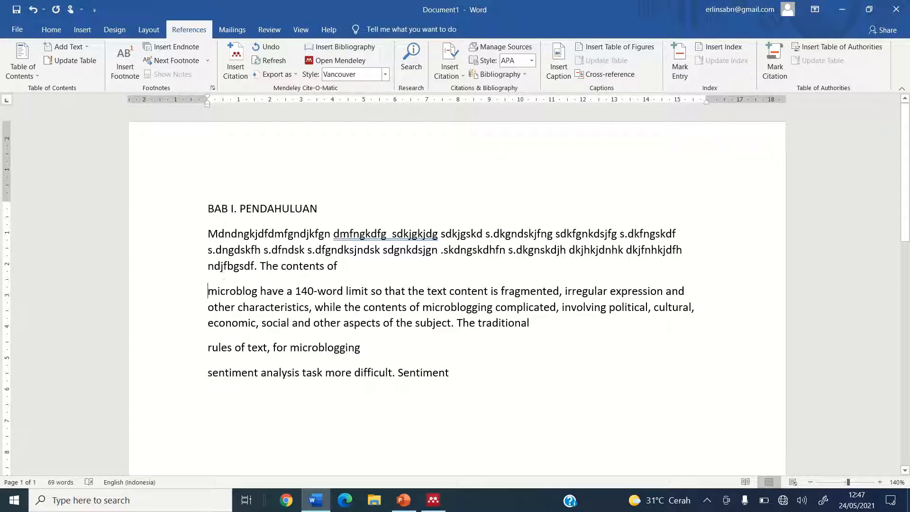
{"action": "key", "text": "BackSpace"}
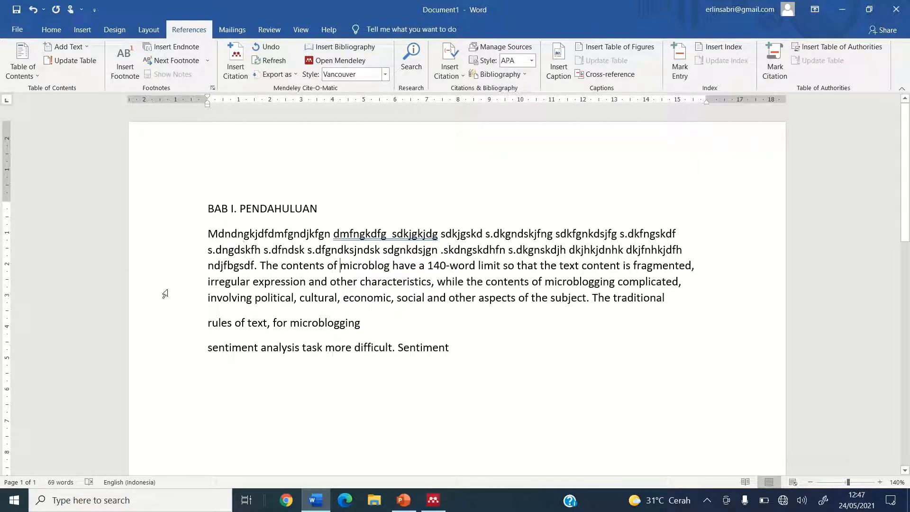
{"action": "left_click", "coordinate": [209, 324]}
{"action": "key", "text": "BackSpace"}
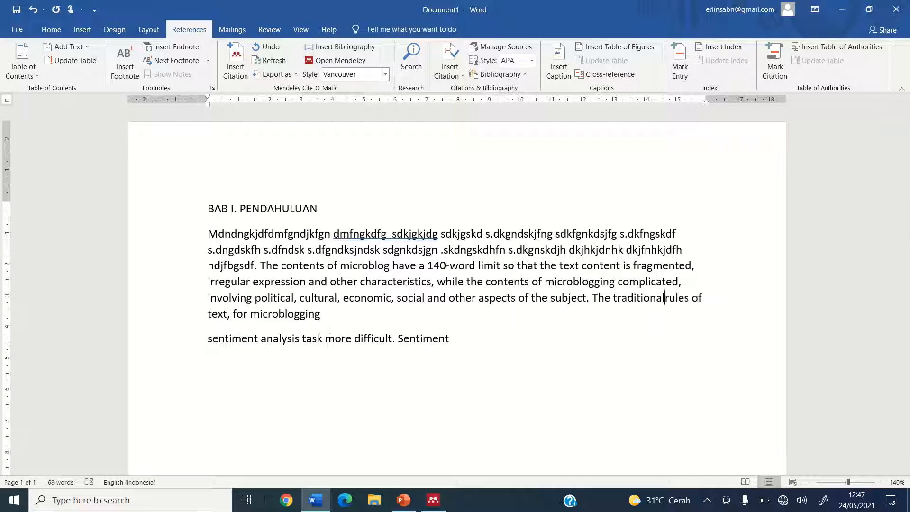
{"action": "left_click", "coordinate": [209, 341]}
{"action": "key", "text": "BackSpace"}
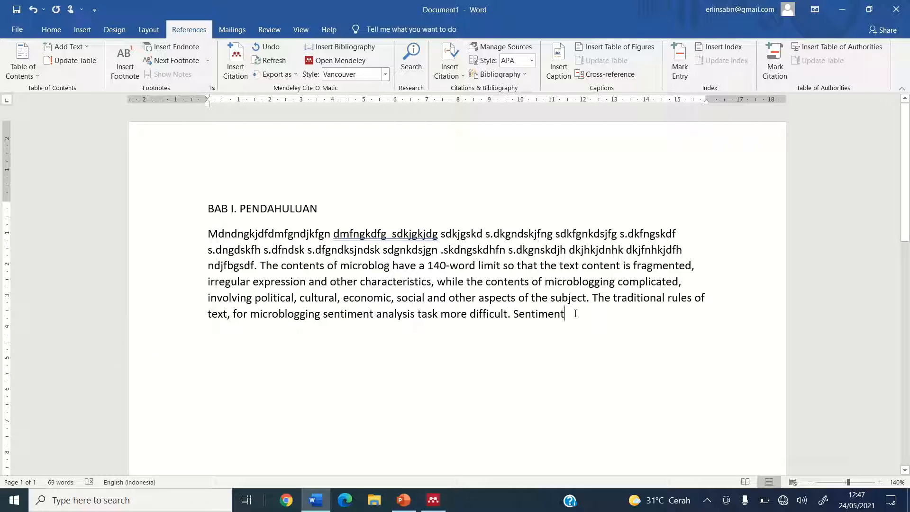
- Delete the stray word "Sentiment" at the end of the pasted passage
{"action": "key", "text": "BackSpace"}
{"action": "key", "text": "BackSpace"}
{"action": "key", "text": "BackSpace"}
{"action": "key", "text": "BackSpace"}
{"action": "key", "text": "BackSpace"}
{"action": "key", "text": "BackSpace"}
{"action": "key", "text": "BackSpace"}
{"action": "key", "text": "BackSpace"}
{"action": "key", "text": "BackSpace"}
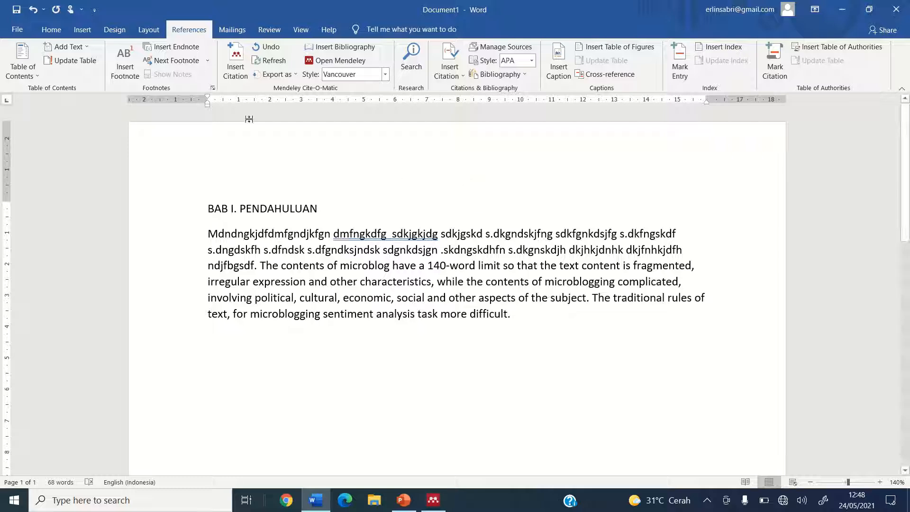
- Insert a Mendeley citation of "A Sentiment Analysis Method of Short Texts in Microblog" at the end of the passage
{"action": "left_click", "coordinate": [236, 56]}
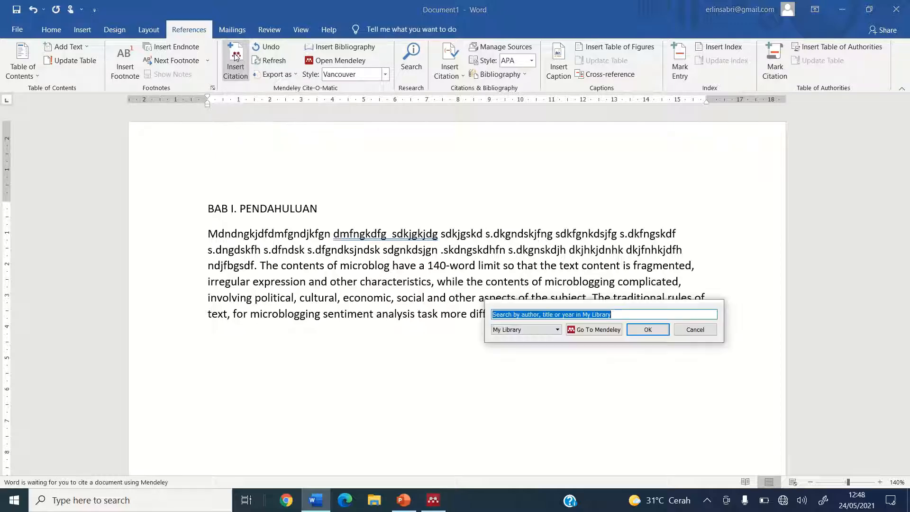
{"action": "left_click", "coordinate": [611, 332]}
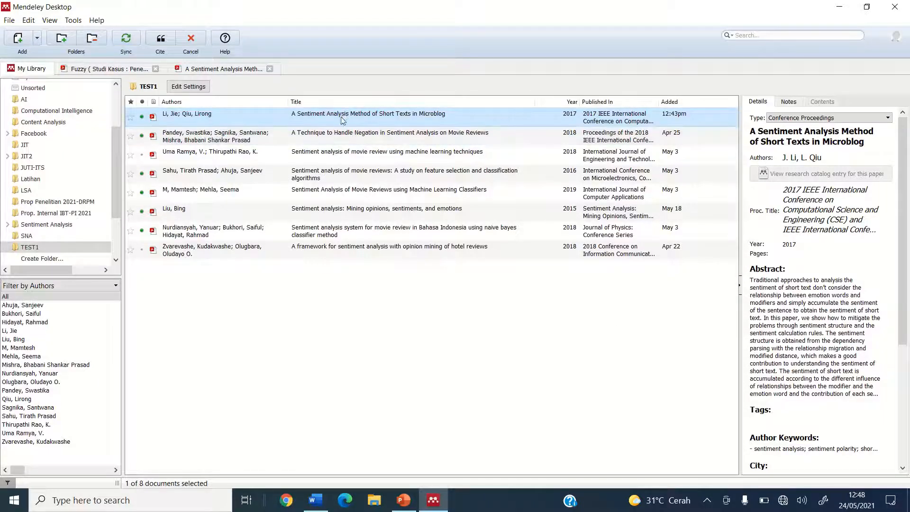
{"action": "left_click", "coordinate": [161, 39]}
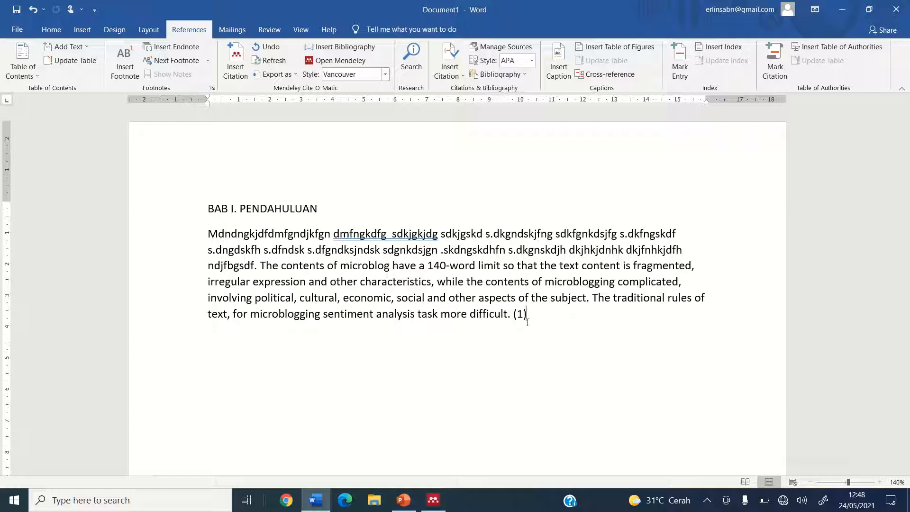
- Write the heading "Daftar Pustaka:" several lines below the paragraph and insert the Mendeley bibliography under it
{"action": "scroll", "coordinate": [528, 322], "scroll_direction": "down", "scroll_amount": 1}
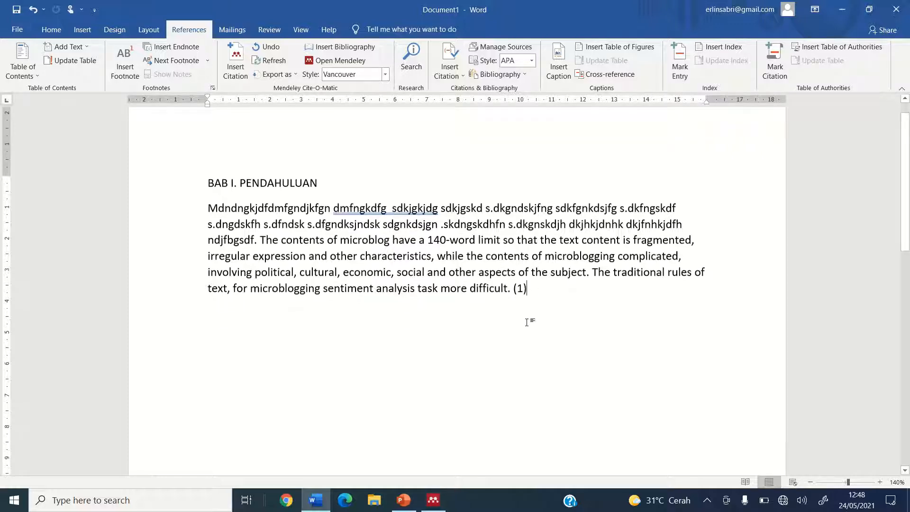
{"action": "key", "text": "Return"}
{"action": "key", "text": "Return"}
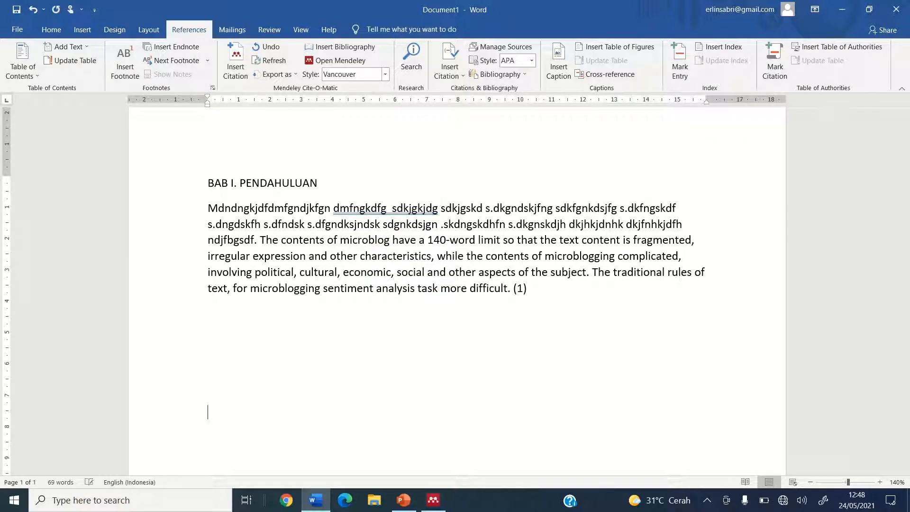
{"action": "type", "text": "Daftar Pustaka"}
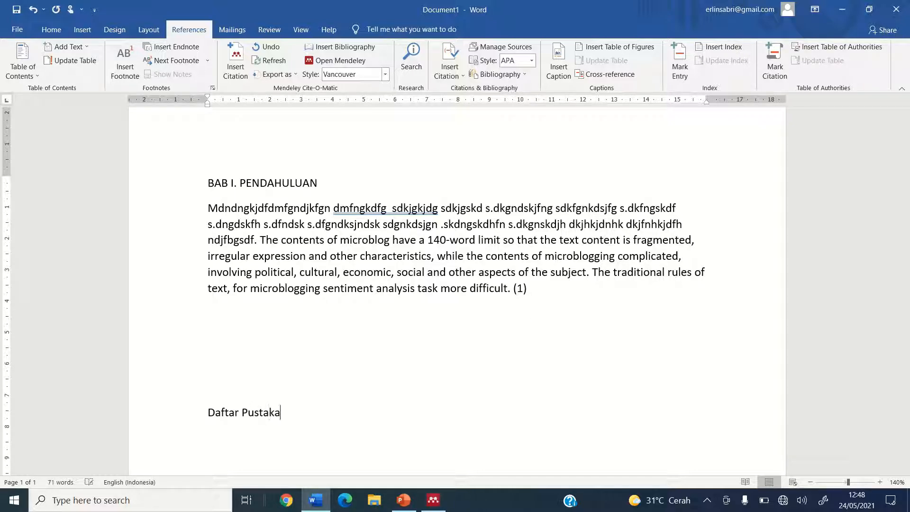
{"action": "type", "text": ":"}
{"action": "key", "text": "Return"}
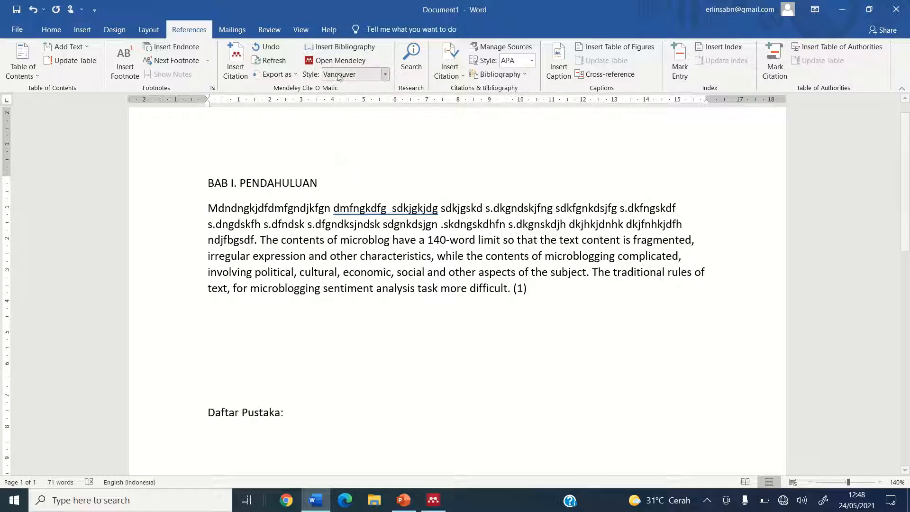
{"action": "left_click", "coordinate": [354, 48]}
{"action": "scroll", "coordinate": [559, 314], "scroll_direction": "down", "scroll_amount": 3}
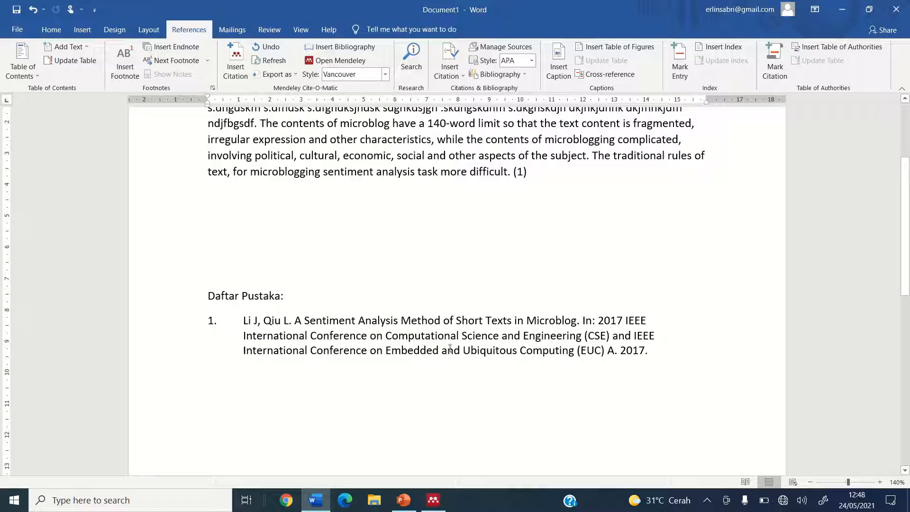
- Add a period after the citation and start a new paragraph with the placeholder text "Gjsdhgjg skdjglksjdg"
{"action": "scroll", "coordinate": [450, 358], "scroll_direction": "up", "scroll_amount": 1}
{"action": "scroll", "coordinate": [450, 360], "scroll_direction": "up", "scroll_amount": 3}
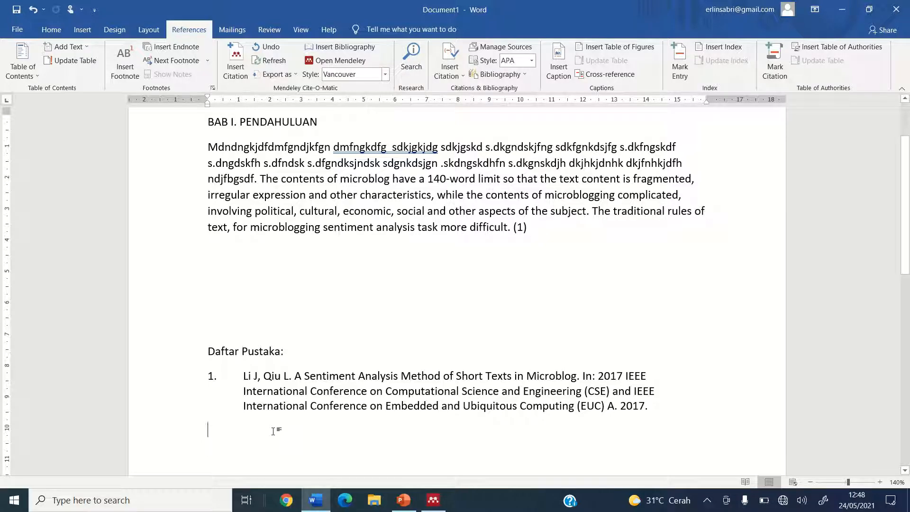
{"action": "left_click", "coordinate": [544, 233]}
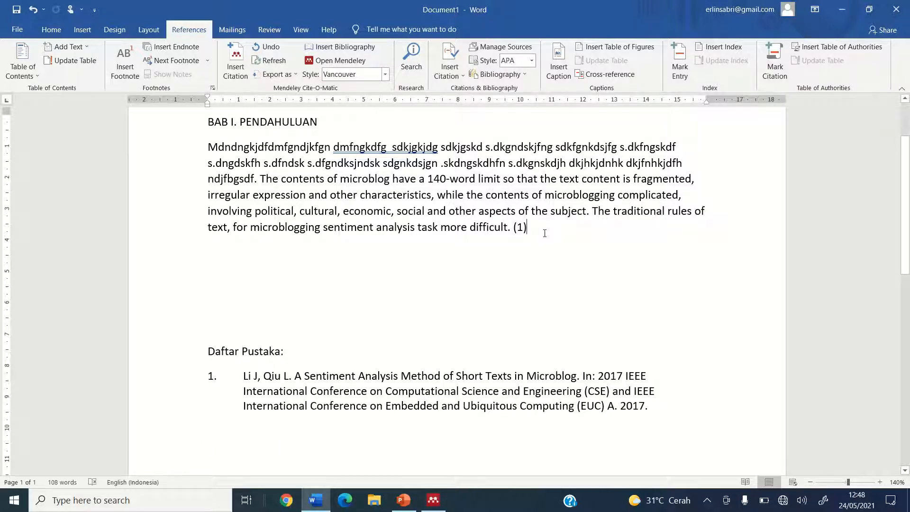
{"action": "type", "text": "."}
{"action": "key", "text": "Return"}
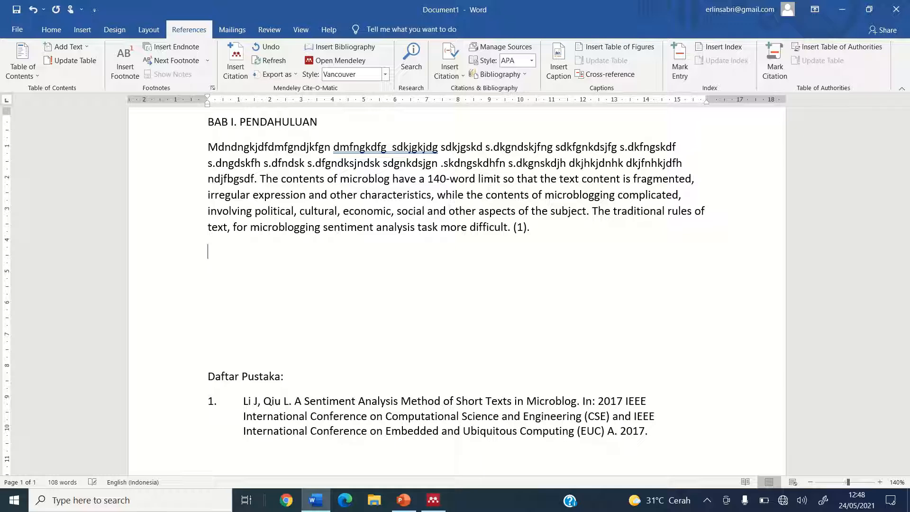
{"action": "type", "text": "gjsdhgjg skdjglksjdg"}
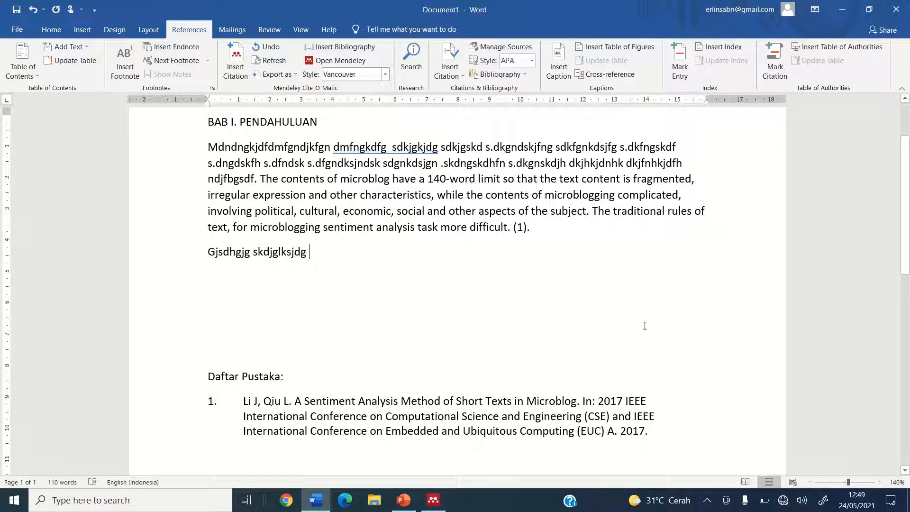
- Switch to Mendeley and open the 2015 book "Sentiment analysis: Mining opinions, sentiments, and emotions" from the TEST1 folder
{"action": "left_click", "coordinate": [433, 500]}
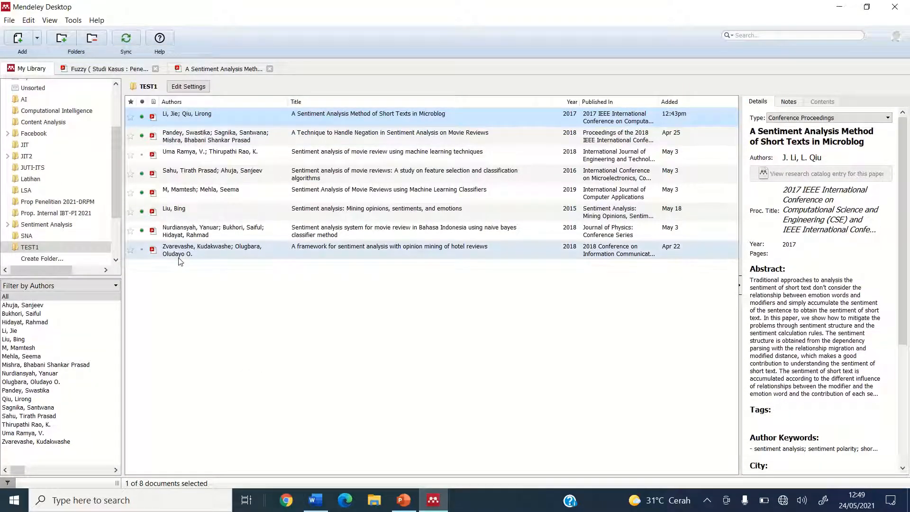
{"action": "left_click", "coordinate": [173, 217]}
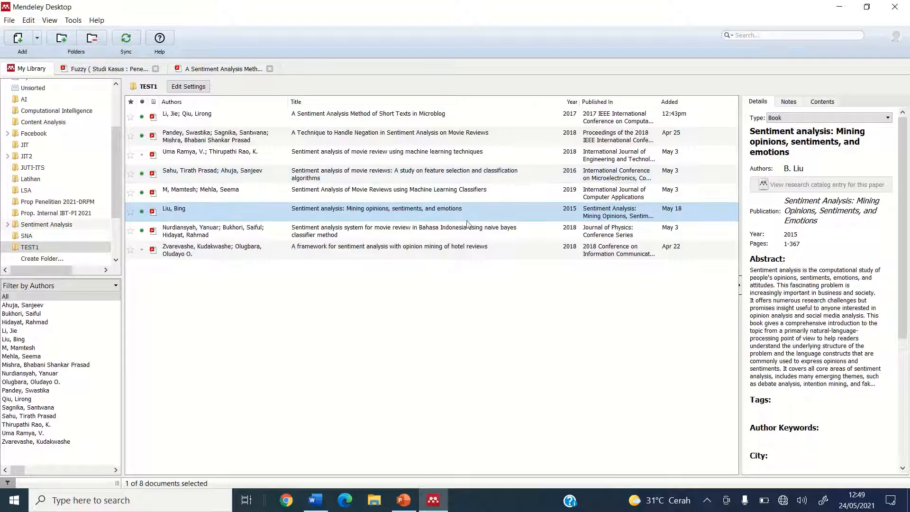
{"action": "double_click", "coordinate": [473, 209]}
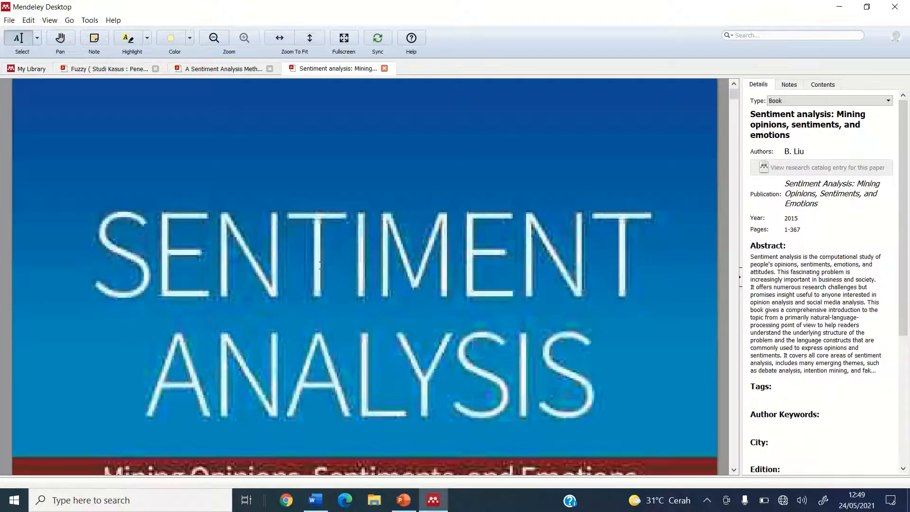
- Examine the book's cover, its document type and the remaining reference detail fields
{"action": "scroll", "coordinate": [320, 265], "scroll_direction": "down", "scroll_amount": 15}
{"action": "scroll", "coordinate": [388, 229], "scroll_direction": "up", "scroll_amount": 10}
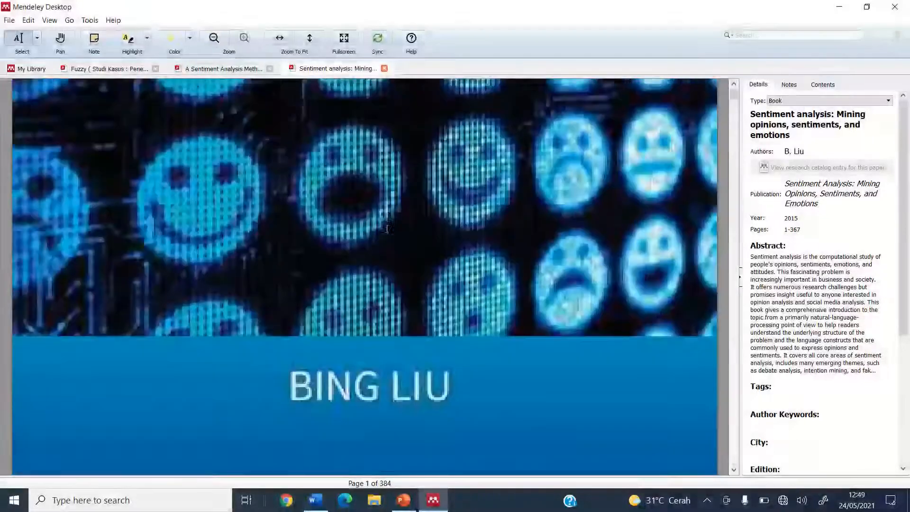
{"action": "scroll", "coordinate": [388, 229], "scroll_direction": "up", "scroll_amount": 5}
{"action": "left_click", "coordinate": [799, 101]}
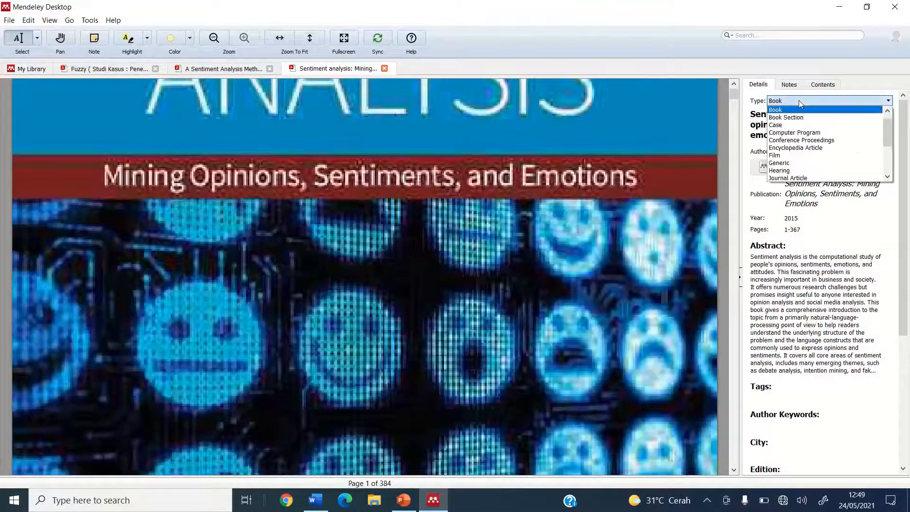
{"action": "left_click", "coordinate": [799, 101]}
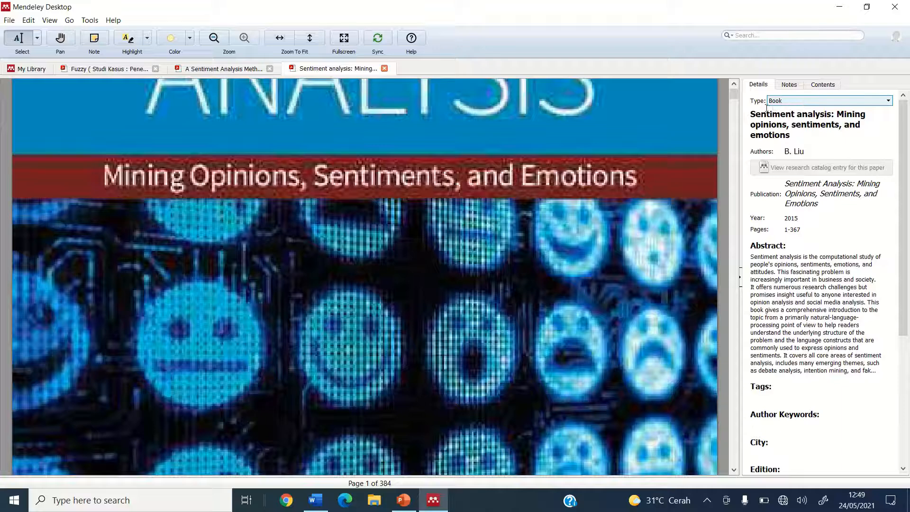
{"action": "scroll", "coordinate": [506, 187], "scroll_direction": "up", "scroll_amount": 5}
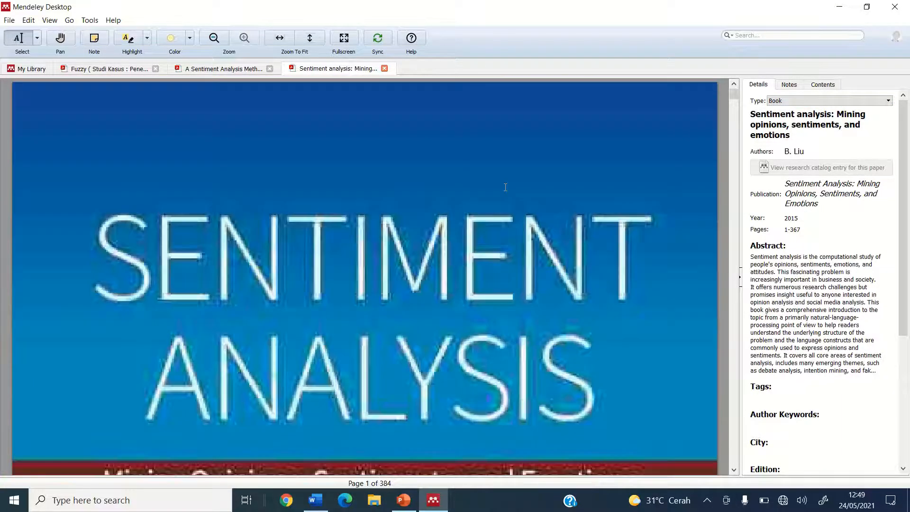
{"action": "scroll", "coordinate": [506, 187], "scroll_direction": "down", "scroll_amount": 3}
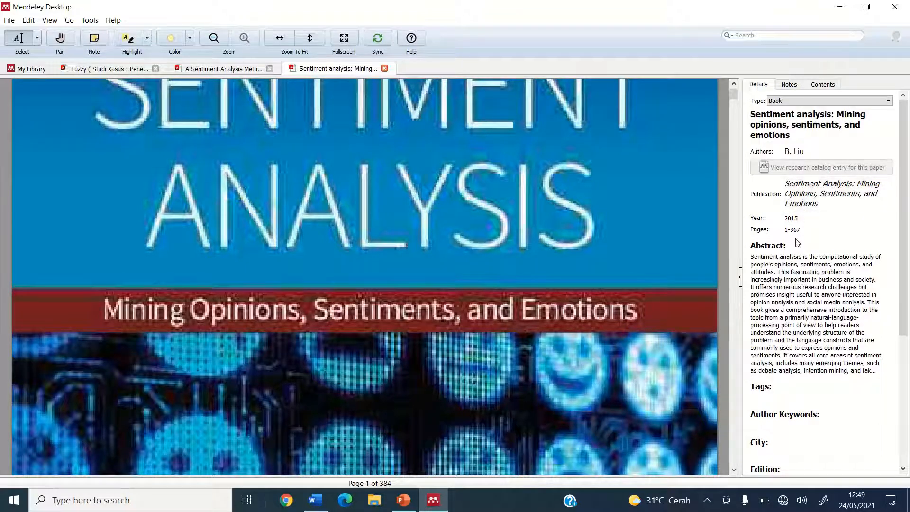
{"action": "scroll", "coordinate": [822, 296], "scroll_direction": "down", "scroll_amount": 5}
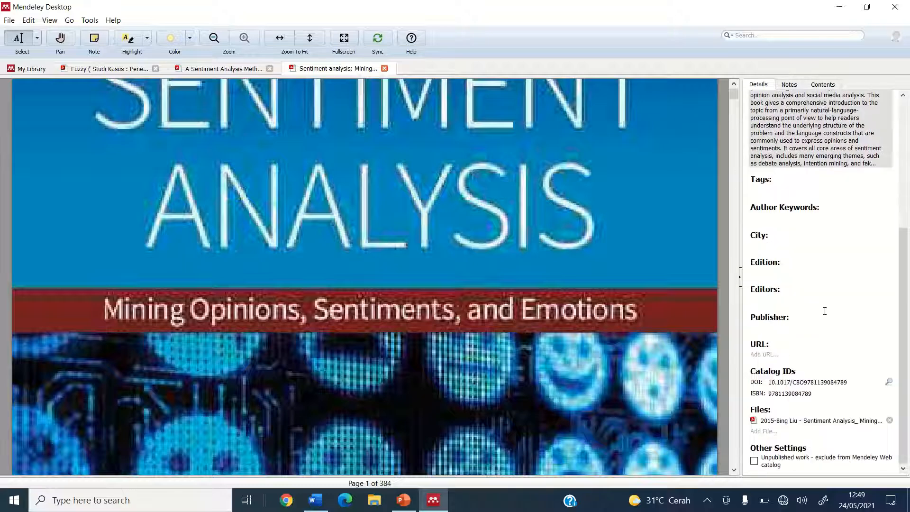
{"action": "scroll", "coordinate": [824, 311], "scroll_direction": "up", "scroll_amount": 5}
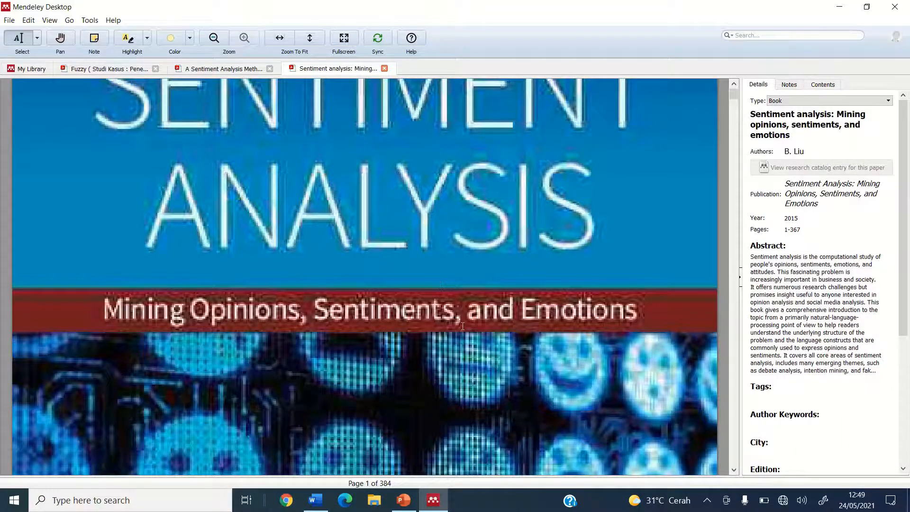
- Copy the opening sentence defining sentiment analysis from the book's first chapter and paste it after the placeholder text in the Word document
{"action": "scroll", "coordinate": [462, 326], "scroll_direction": "down", "scroll_amount": 10}
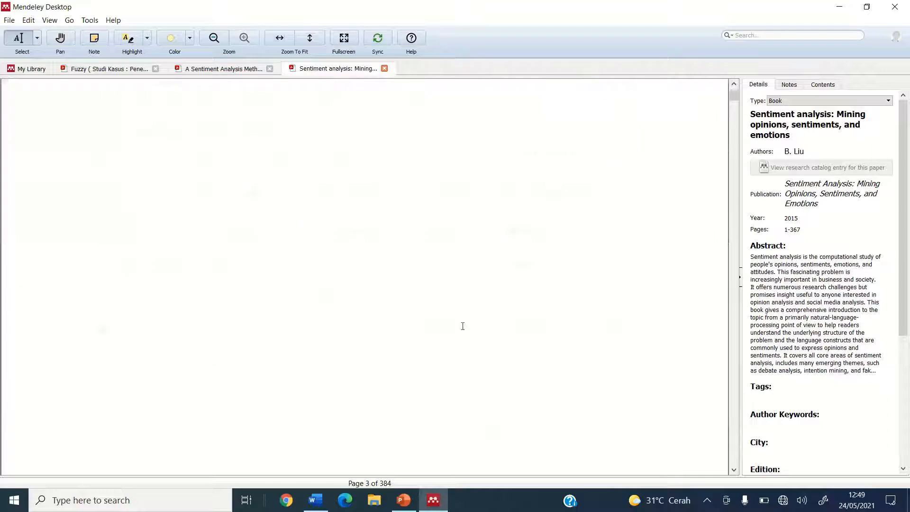
{"action": "scroll", "coordinate": [463, 327], "scroll_direction": "down", "scroll_amount": 10}
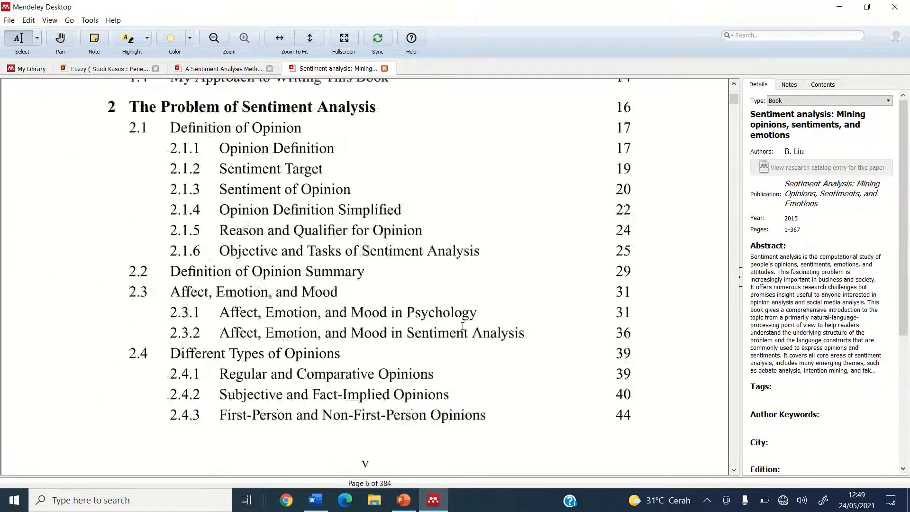
{"action": "scroll", "coordinate": [462, 326], "scroll_direction": "down", "scroll_amount": 15}
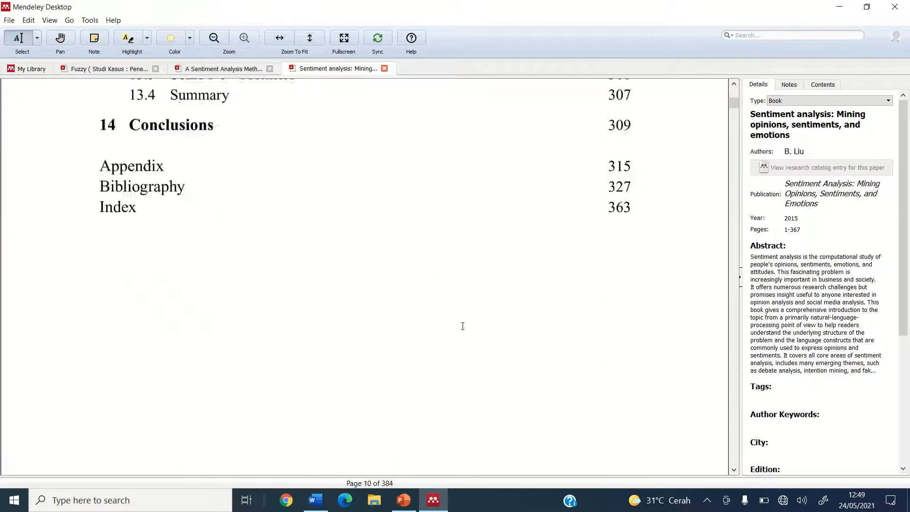
{"action": "scroll", "coordinate": [463, 326], "scroll_direction": "down", "scroll_amount": 15}
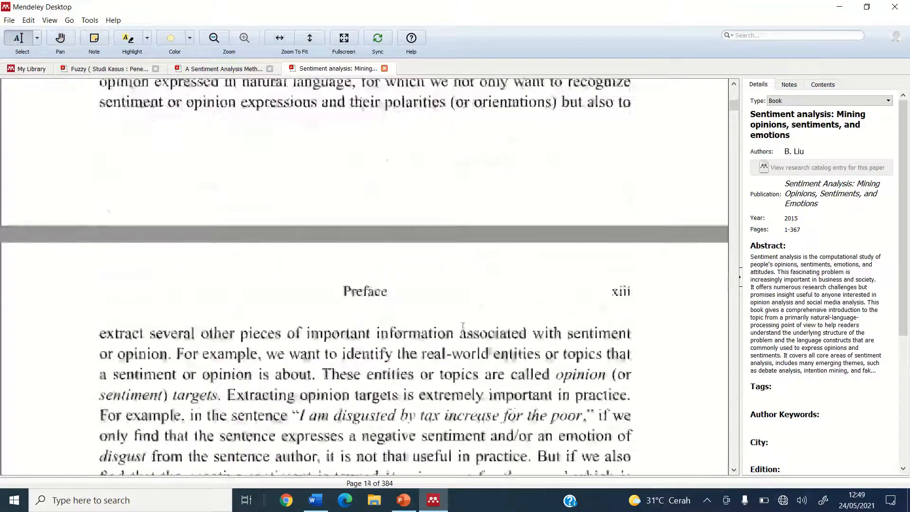
{"action": "scroll", "coordinate": [463, 326], "scroll_direction": "down", "scroll_amount": 15}
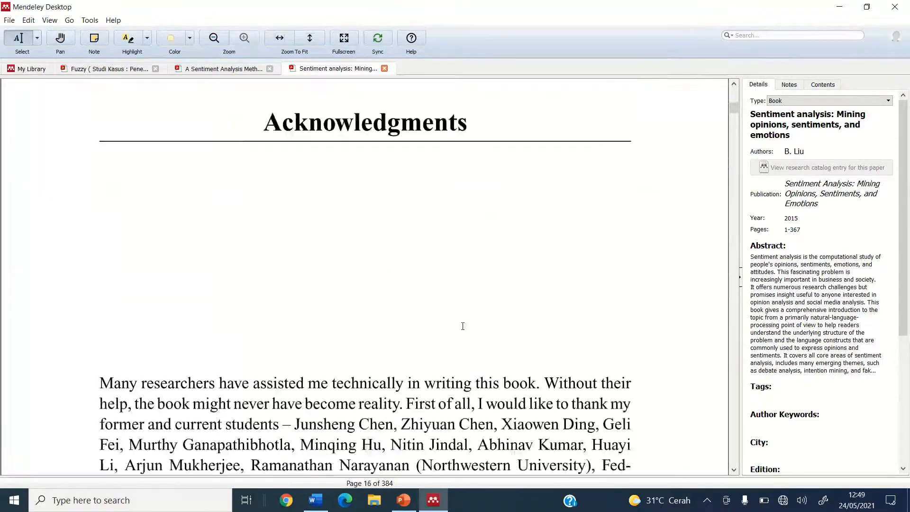
{"action": "scroll", "coordinate": [463, 326], "scroll_direction": "down", "scroll_amount": 15}
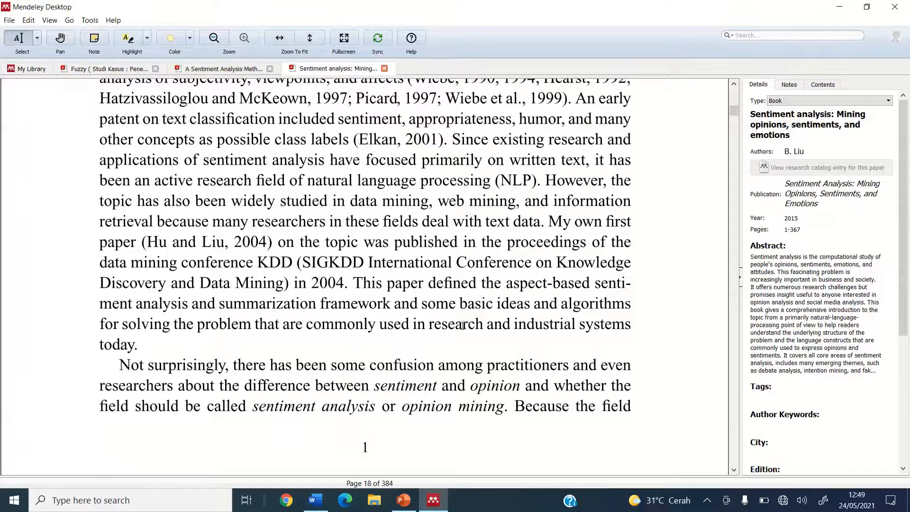
{"action": "scroll", "coordinate": [463, 326], "scroll_direction": "up", "scroll_amount": 10}
{"action": "scroll", "coordinate": [463, 326], "scroll_direction": "down", "scroll_amount": 3}
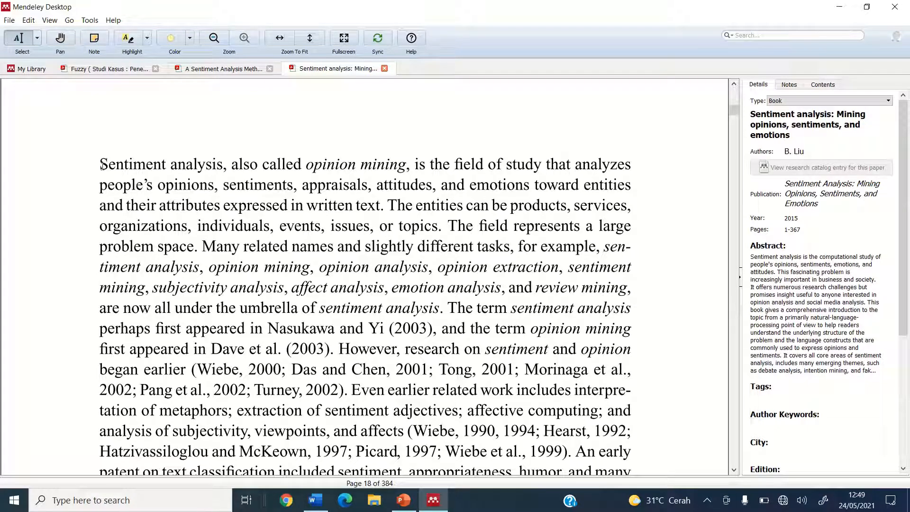
{"action": "left_click_drag", "start_coordinate": [101, 165], "coordinate": [382, 214]}
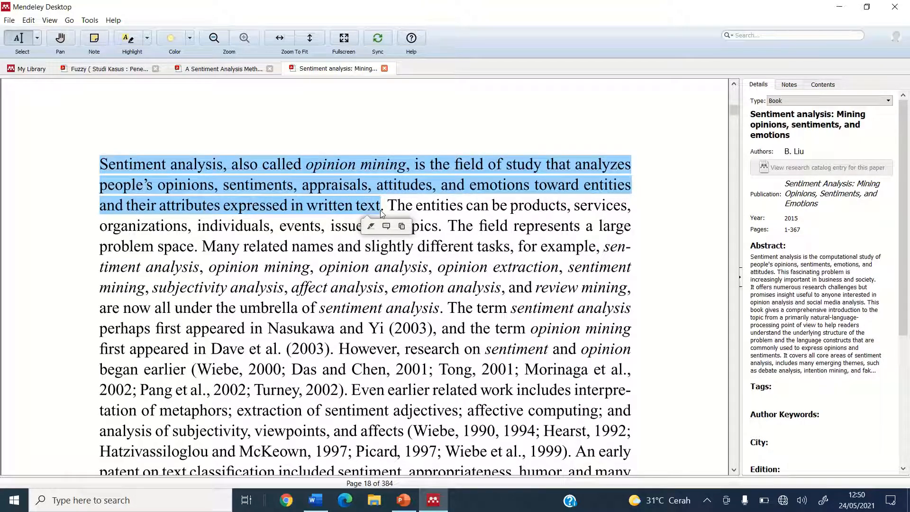
{"action": "left_click", "coordinate": [316, 500]}
{"action": "type", "text": "Sentiment analysis, also called opinion mining, is the field of study that analyzes people’s opinions, sentiments, appraisals, attitudes, and emotions toward entities and their attributes expressed inwritten text"}
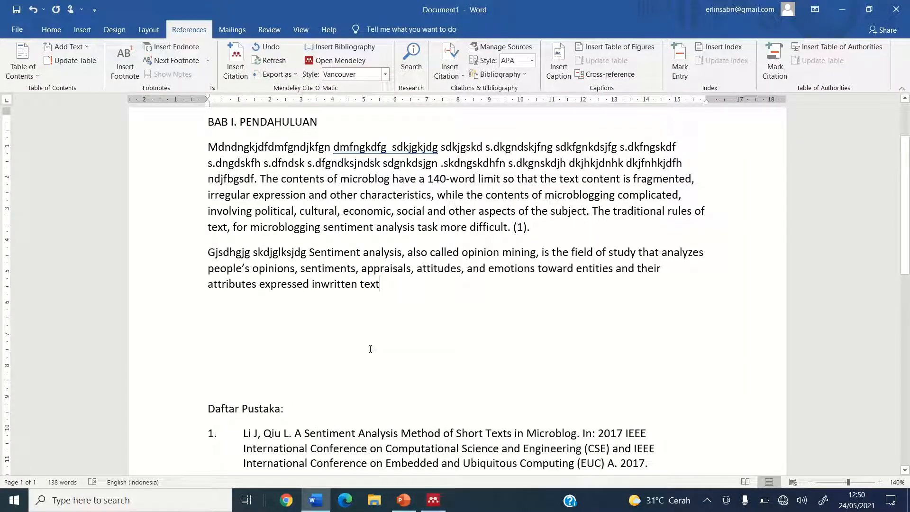
- Cite the 2015 book "Sentiment analysis: Mining opinions, sentiments, and emotions" from Mendeley after the pasted sentence, and check its entry under "Daftar Pustaka:"
{"action": "left_click", "coordinate": [234, 56]}
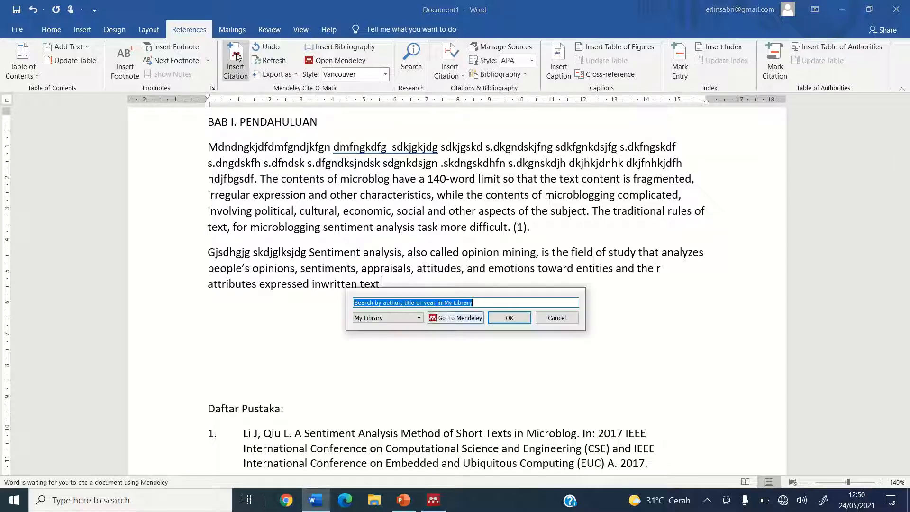
{"action": "left_click", "coordinate": [457, 319]}
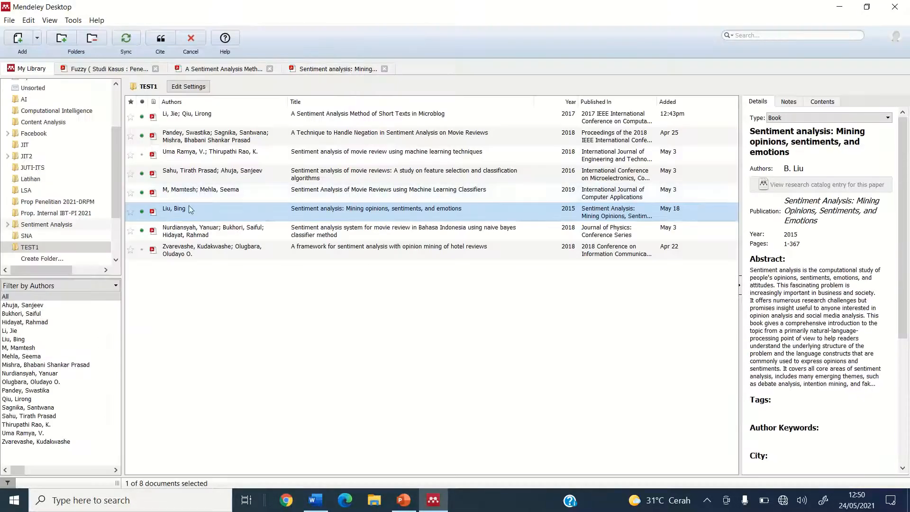
{"action": "left_click", "coordinate": [161, 41]}
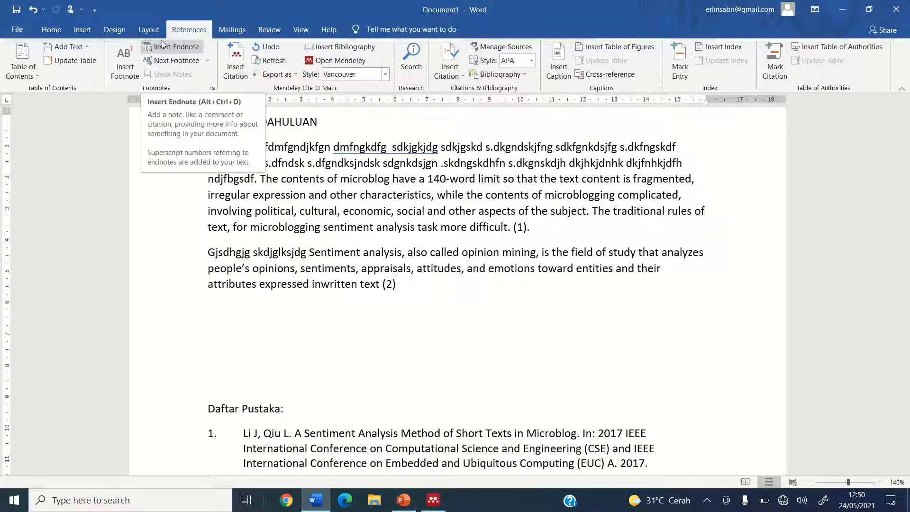
{"action": "scroll", "coordinate": [300, 254], "scroll_direction": "down", "scroll_amount": 5}
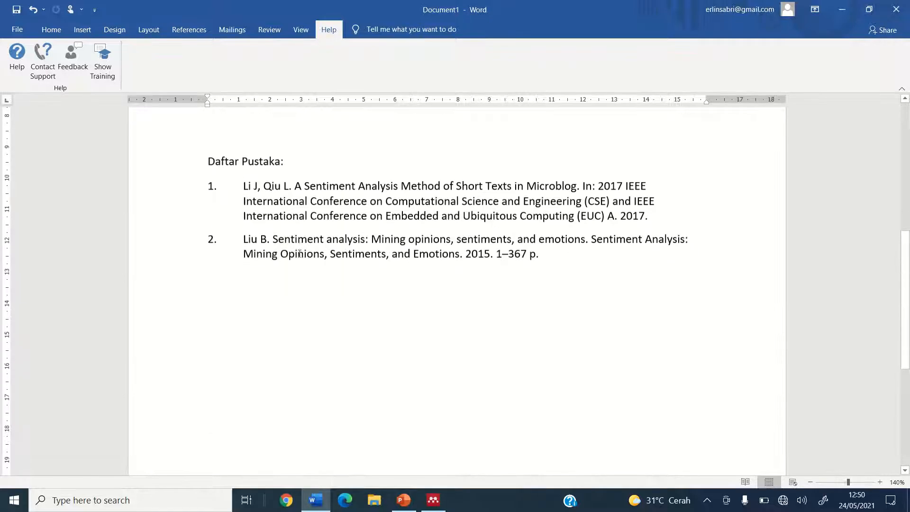
{"action": "scroll", "coordinate": [303, 258], "scroll_direction": "up", "scroll_amount": 1}
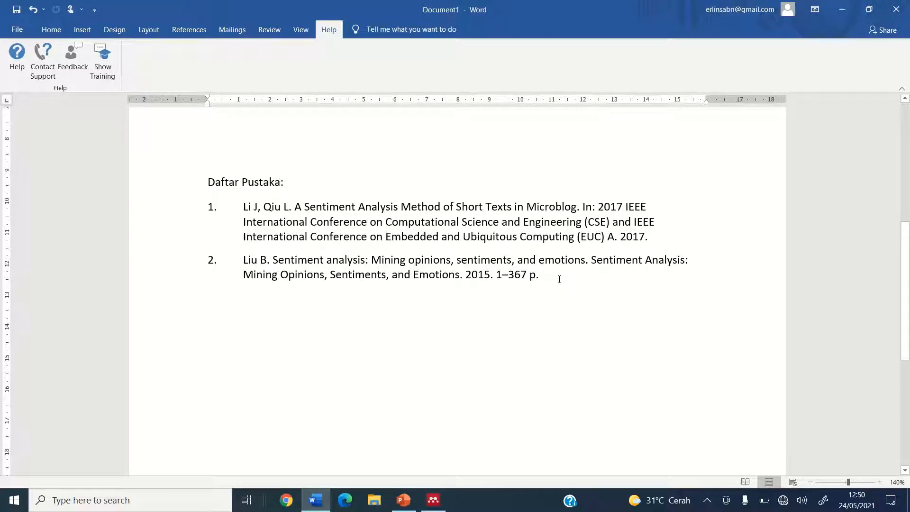
{"action": "scroll", "coordinate": [553, 260], "scroll_direction": "up", "scroll_amount": 5}
{"action": "scroll", "coordinate": [553, 260], "scroll_direction": "down", "scroll_amount": 2}
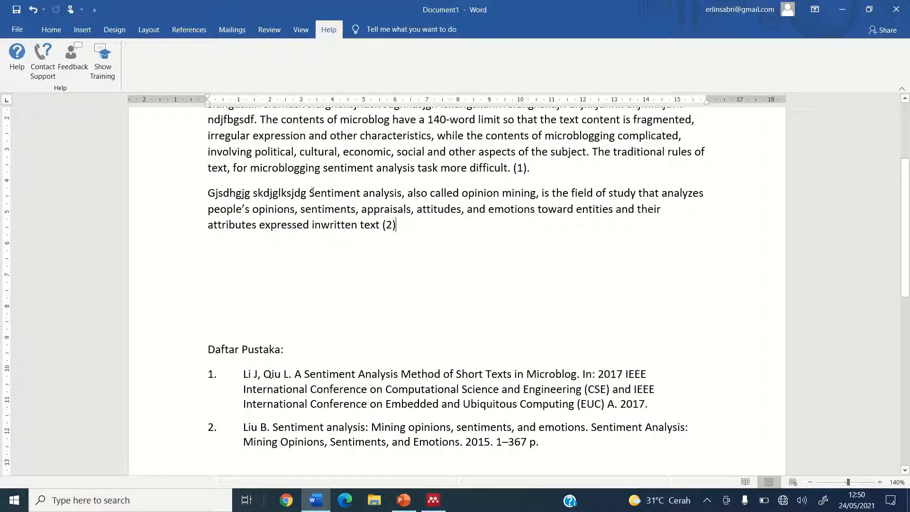
- Enclose the pasted sentiment analysis sentence in double quotation marks, leaving its citation outside, and review the paragraph against the bibliography
{"action": "left_click_drag", "start_coordinate": [313, 192], "coordinate": [376, 224]}
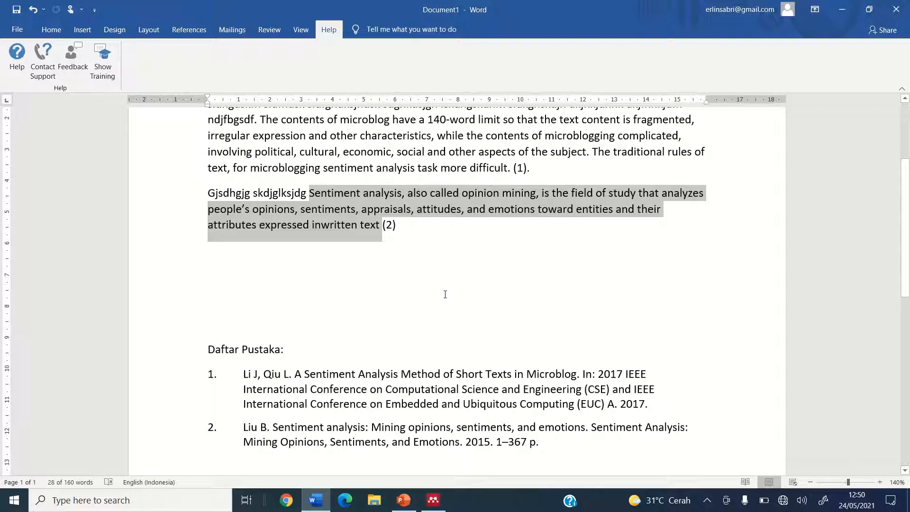
{"action": "left_click", "coordinate": [407, 221]}
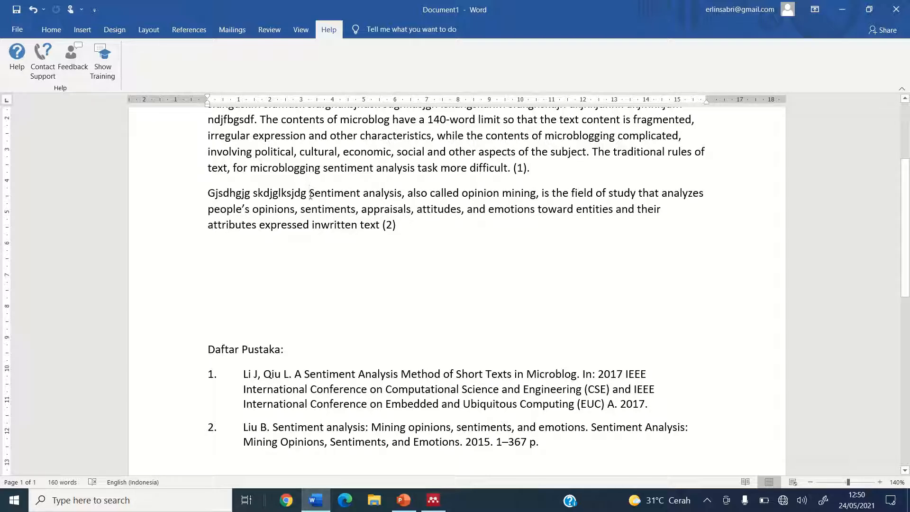
{"action": "type", "text": "\""}
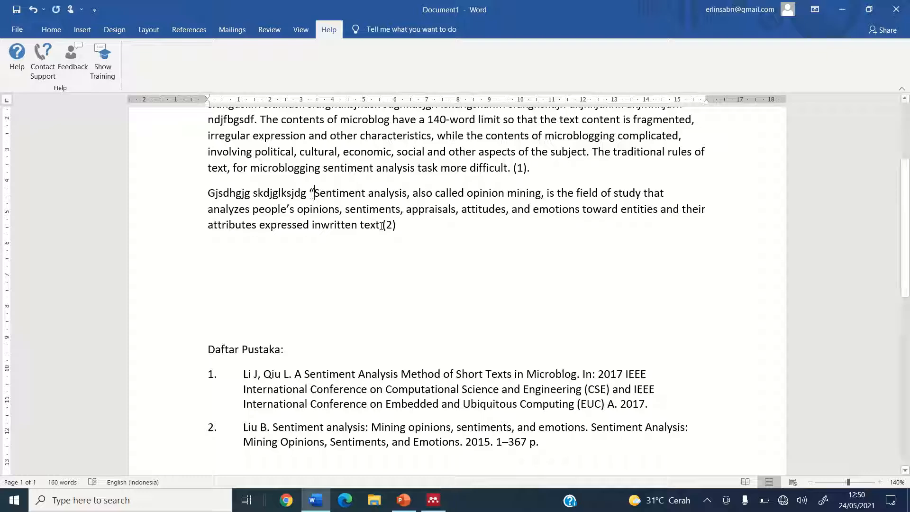
{"action": "left_click", "coordinate": [382, 226]}
{"action": "type", "text": "\""}
{"action": "scroll", "coordinate": [413, 261], "scroll_direction": "up", "scroll_amount": 3}
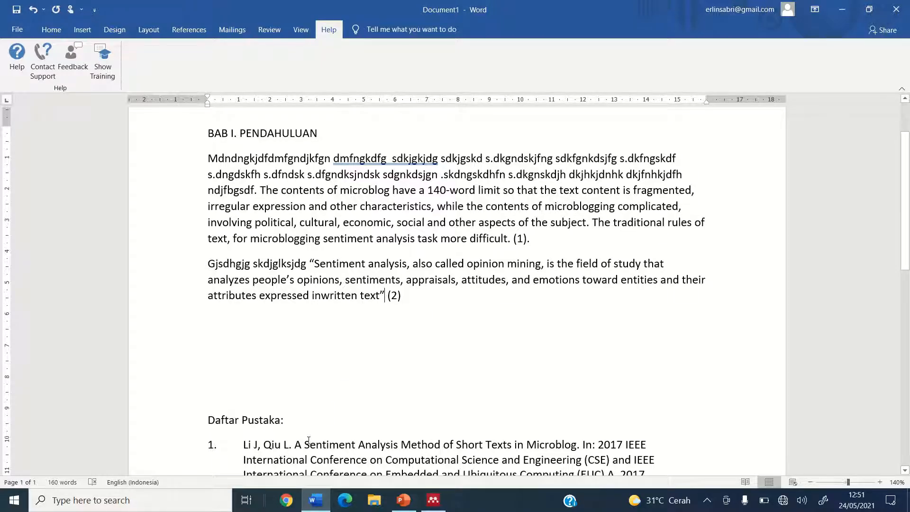
{"action": "scroll", "coordinate": [310, 440], "scroll_direction": "down", "scroll_amount": 3}
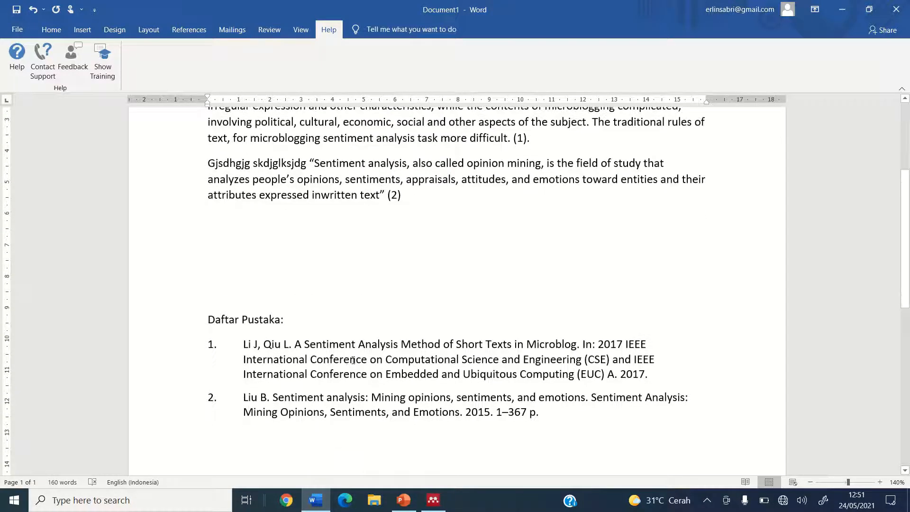
{"action": "scroll", "coordinate": [353, 360], "scroll_direction": "up", "scroll_amount": 1}
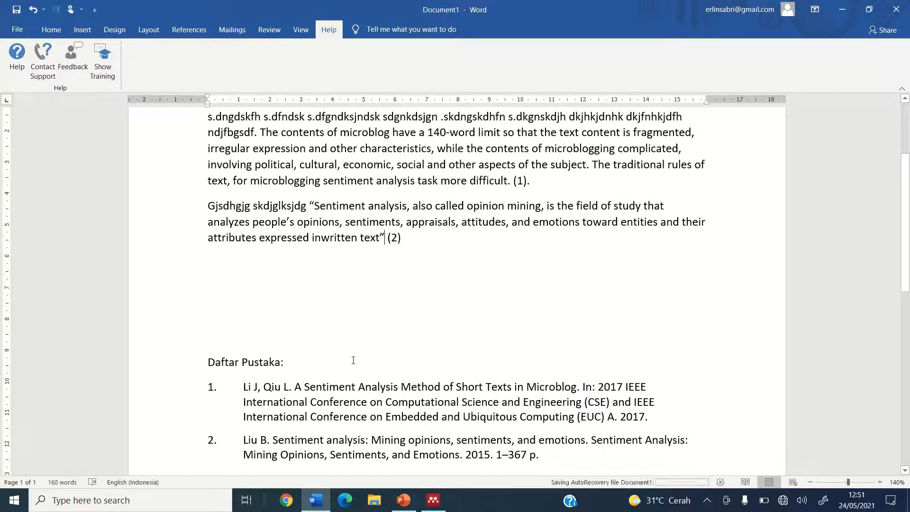
{"action": "scroll", "coordinate": [353, 360], "scroll_direction": "up", "scroll_amount": 1}
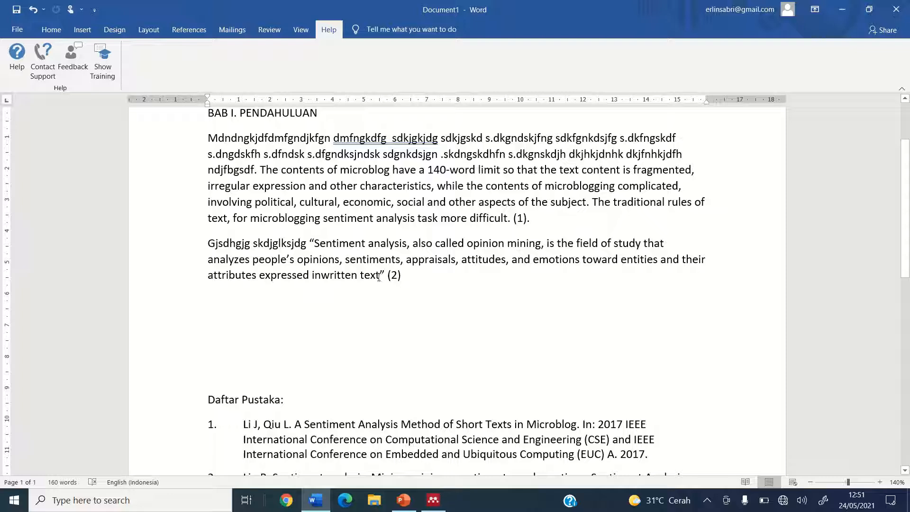
- Remove the opening and closing quotation marks around the sentiment analysis sentence
{"action": "left_click", "coordinate": [314, 243]}
{"action": "key", "text": "BackSpace"}
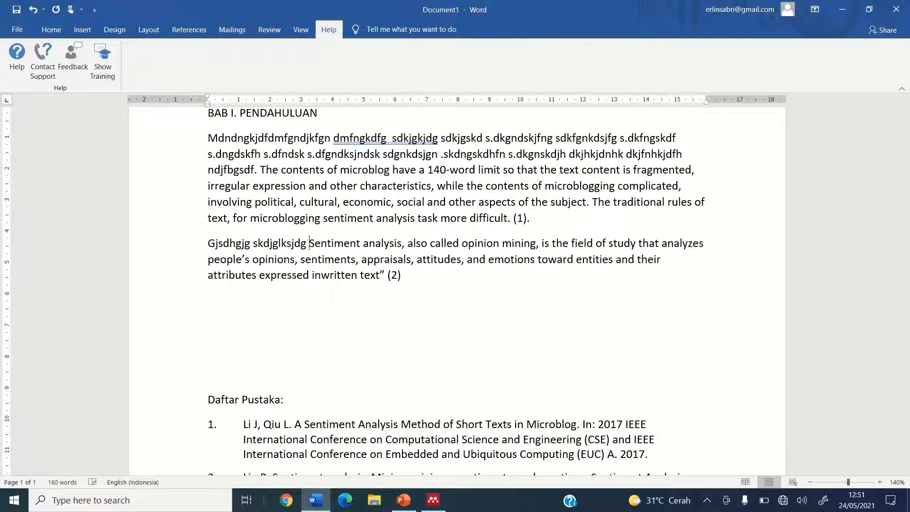
{"action": "left_click", "coordinate": [386, 274]}
{"action": "key", "text": "BackSpace"}
- Delete the placeholder text "Gjsdhgjg skdjglksjdg" so the second paragraph starts with "Sentiment analysis", without an opening quotation mark
{"action": "left_click", "coordinate": [310, 243]}
{"action": "key", "text": "BackSpace"}
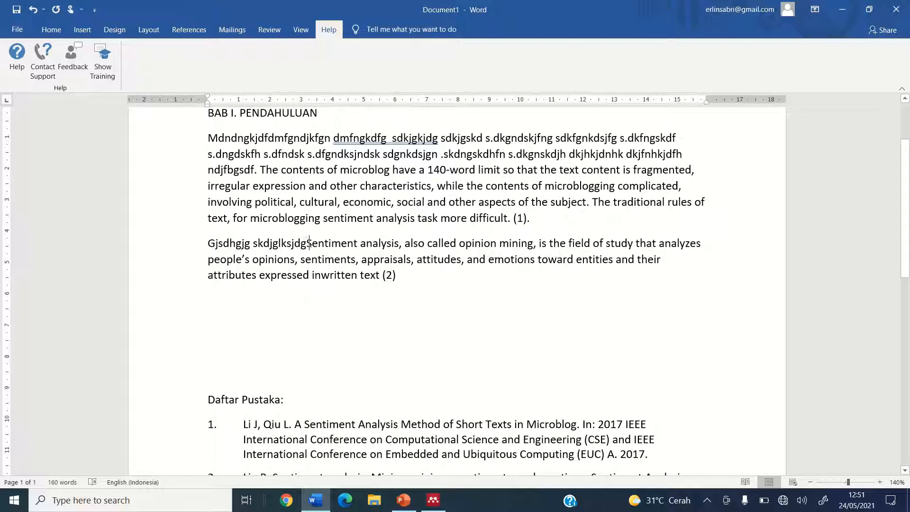
{"action": "key", "text": "BackSpace"}
{"action": "key", "text": "BackSpace"}
{"action": "key", "text": "BackSpace"}
{"action": "key", "text": "BackSpace"}
{"action": "key", "text": "BackSpace"}
{"action": "key", "text": "BackSpace"}
{"action": "key", "text": "BackSpace"}
{"action": "key", "text": "BackSpace"}
{"action": "key", "text": "BackSpace"}
{"action": "key", "text": "BackSpace"}
{"action": "key", "text": "BackSpace"}
{"action": "key", "text": "BackSpace"}
{"action": "key", "text": "BackSpace"}
{"action": "key", "text": "BackSpace"}
{"action": "key", "text": "BackSpace"}
{"action": "key", "text": "BackSpace"}
{"action": "key", "text": "BackSpace"}
{"action": "key", "text": "BackSpace"}
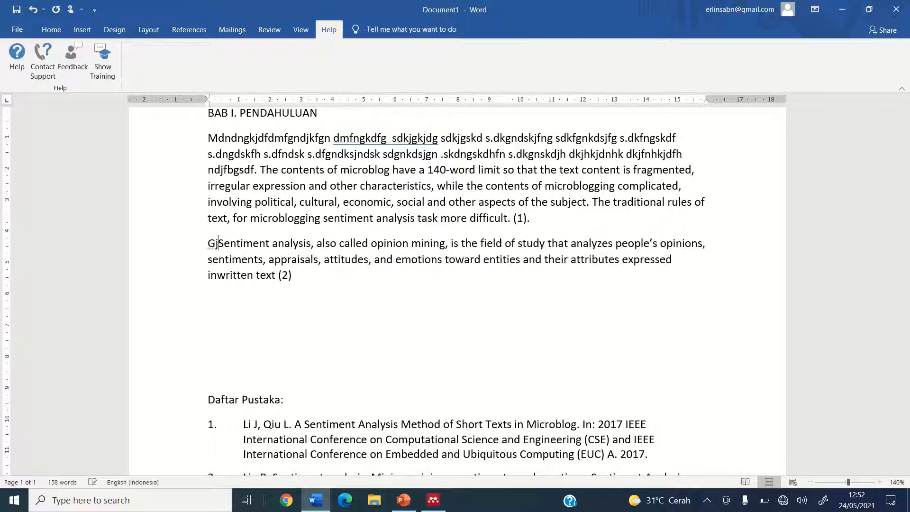
{"action": "key", "text": "BackSpace"}
{"action": "key", "text": "BackSpace"}
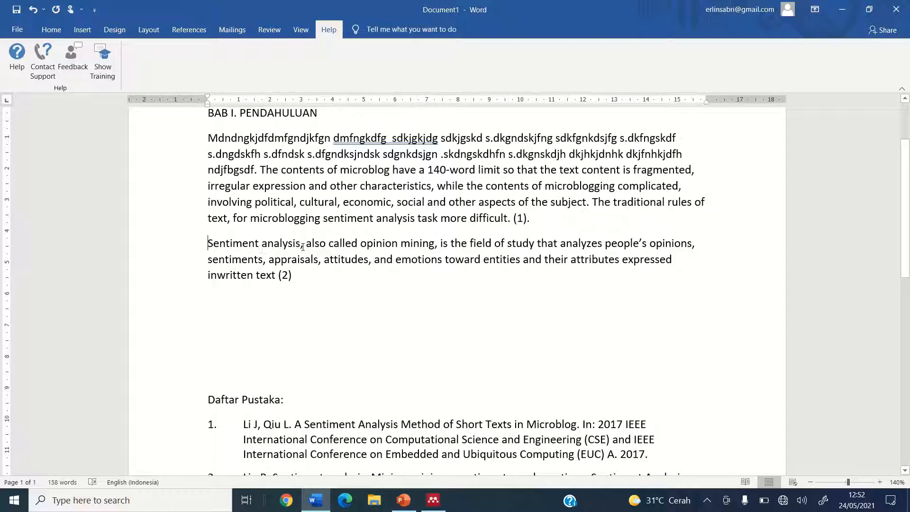
{"action": "type", "text": "\""}
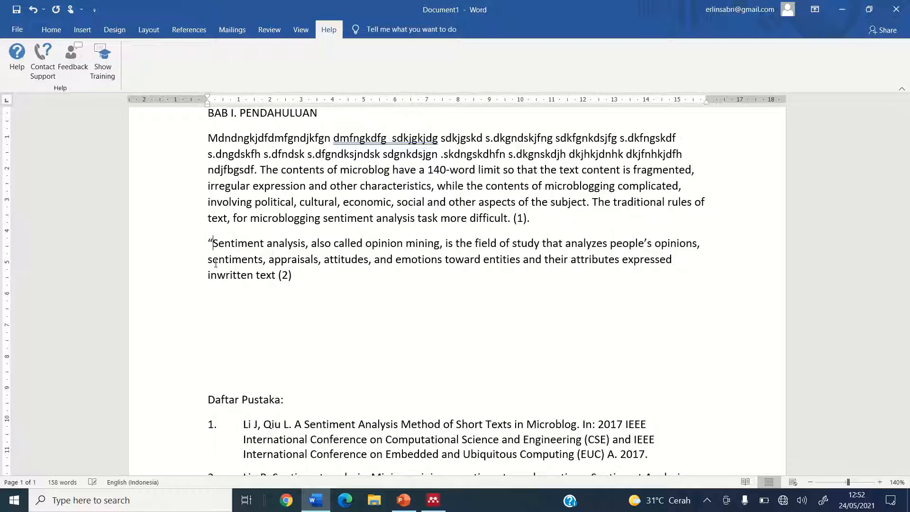
{"action": "key", "text": "BackSpace"}
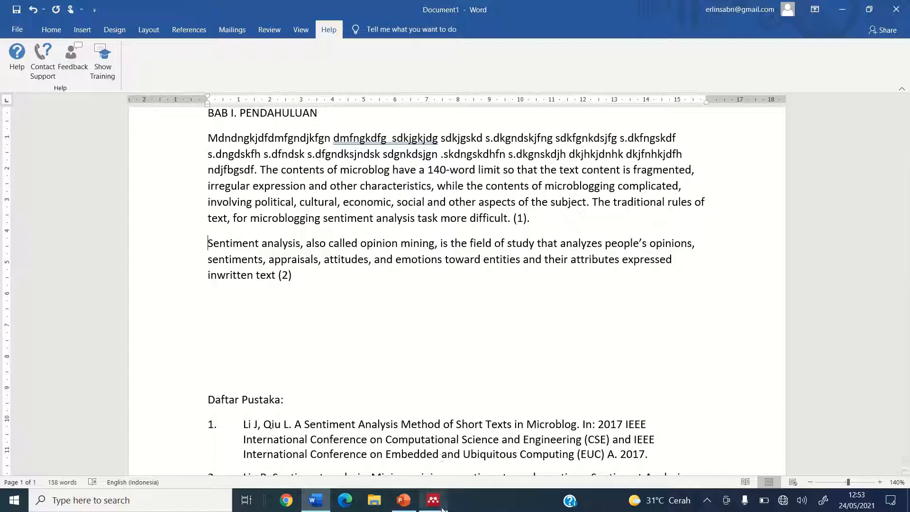
- Start a new paragraph after citation (2), and open "A Technique to Handle Negation in Sentiment Analysis on Movie Reviews" in Mendeley
{"action": "left_click", "coordinate": [311, 276]}
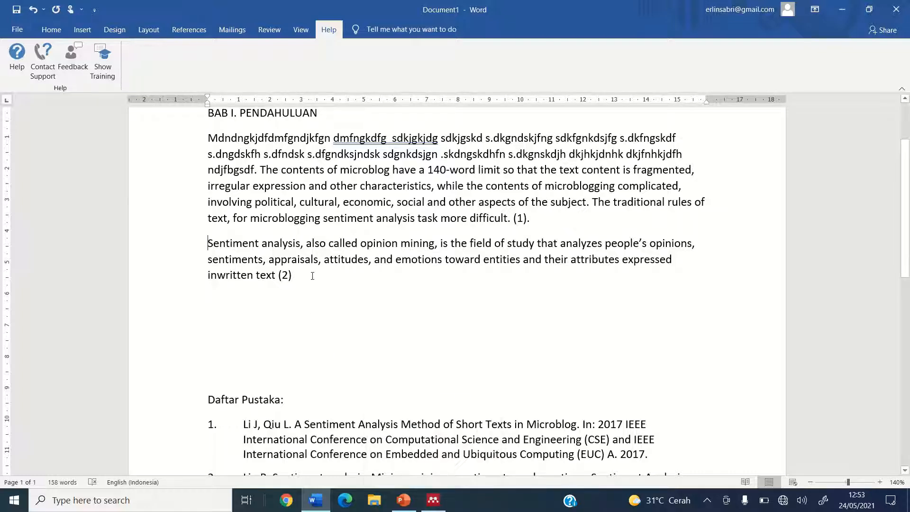
{"action": "key", "text": "Return"}
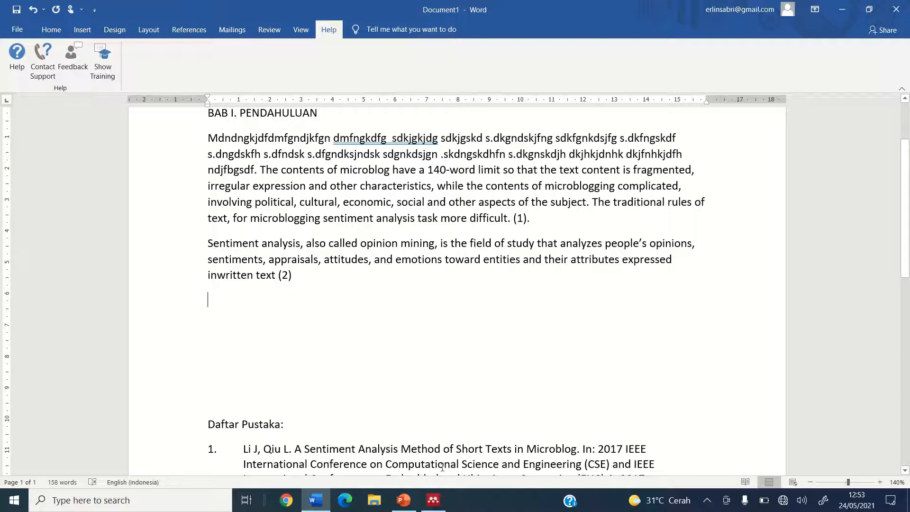
{"action": "left_click", "coordinate": [433, 500]}
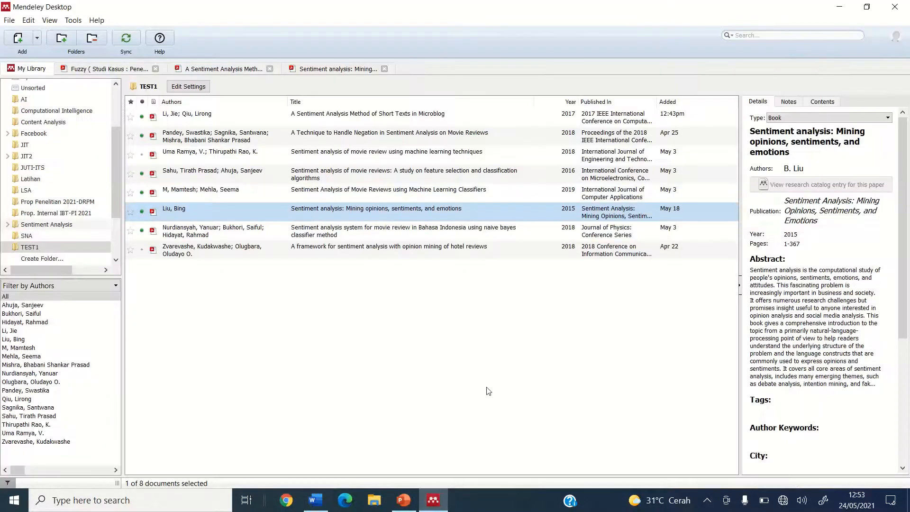
{"action": "double_click", "coordinate": [345, 136]}
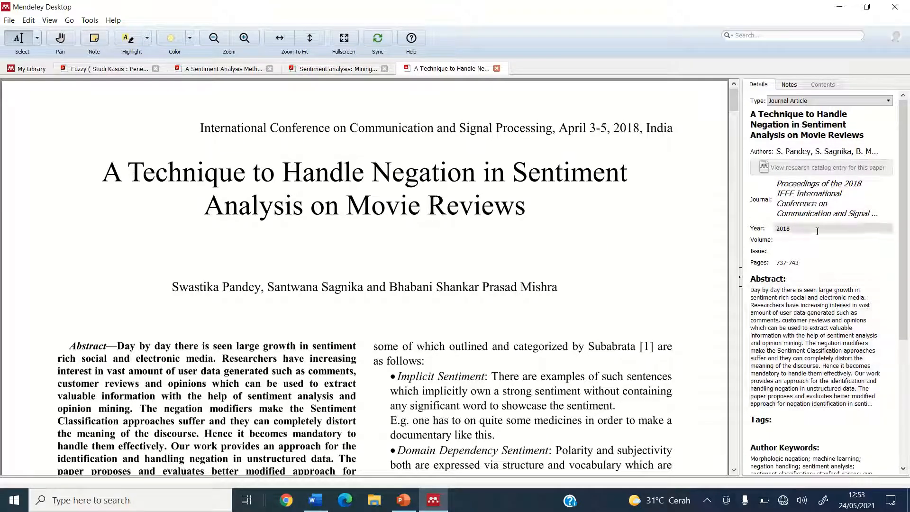
- Clear the publication year in the details of the movie review negation paper
{"action": "left_click", "coordinate": [810, 231]}
{"action": "key", "text": "BackSpace"}
{"action": "key", "text": "BackSpace"}
{"action": "key", "text": "BackSpace"}
{"action": "key", "text": "BackSpace"}
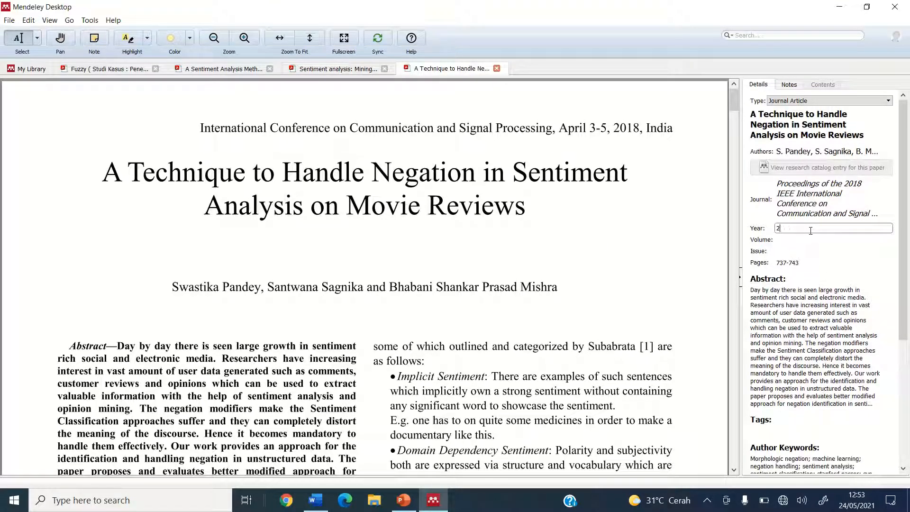
{"action": "type", "text": "2018"}
{"action": "key", "text": "BackSpace"}
{"action": "key", "text": "BackSpace"}
{"action": "key", "text": "BackSpace"}
{"action": "key", "text": "BackSpace"}
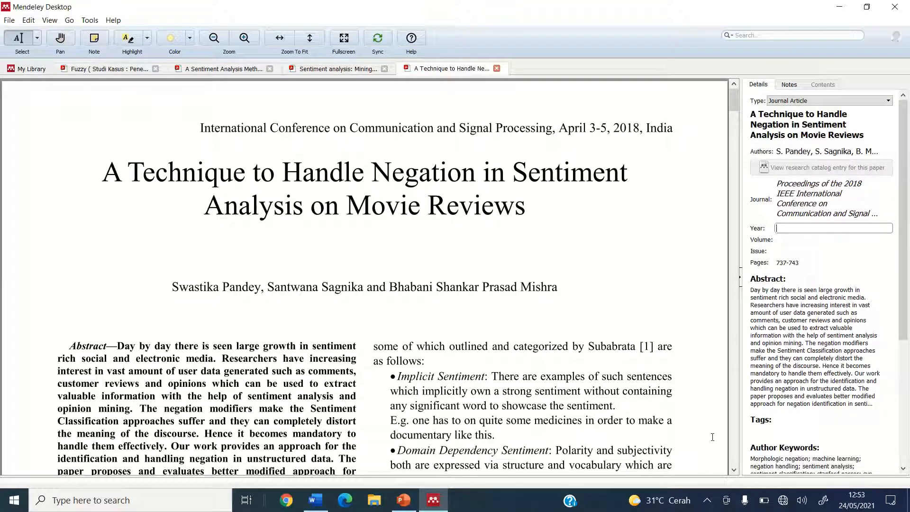
{"action": "left_click", "coordinate": [653, 338]}
{"action": "scroll", "coordinate": [448, 302], "scroll_direction": "down", "scroll_amount": 10}
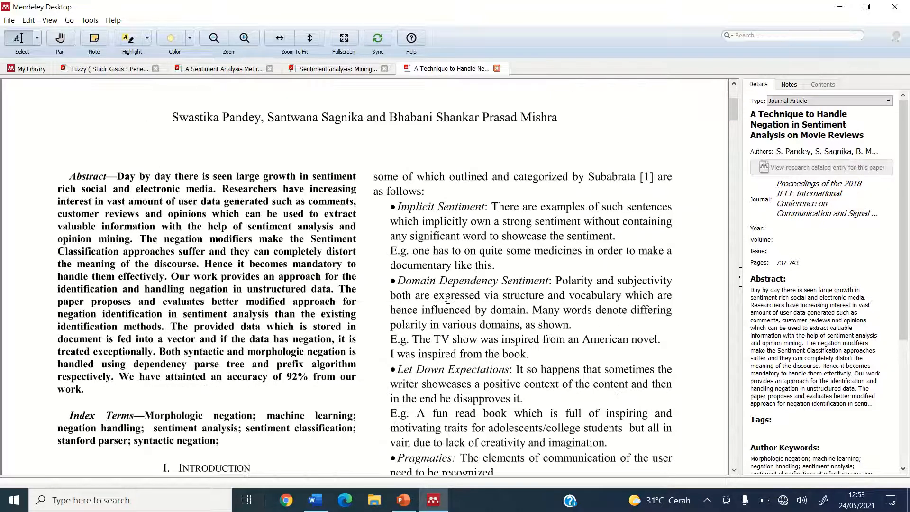
- Copy the introduction passage from "The younger generation in particular" to "multiple application domains" into the new paragraph in Word
{"action": "scroll", "coordinate": [448, 302], "scroll_direction": "down", "scroll_amount": 2}
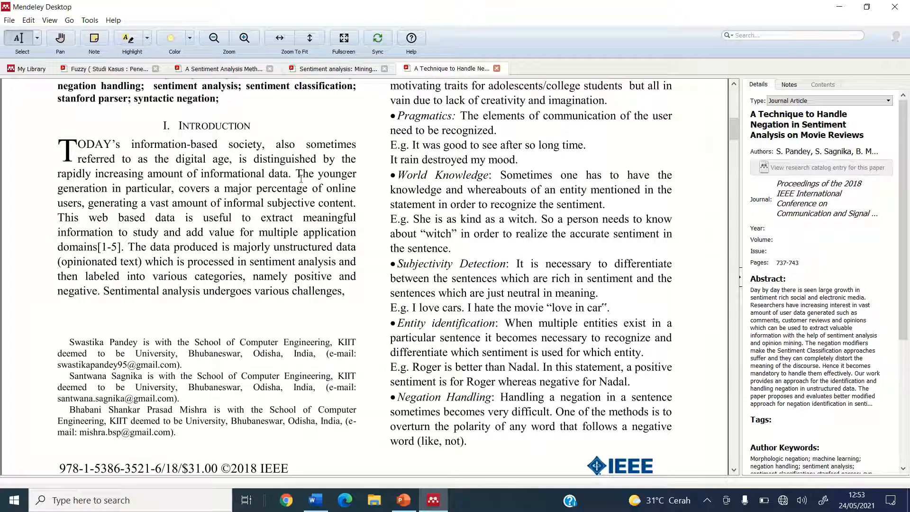
{"action": "mouse_move", "coordinate": [299, 175]}
{"action": "left_mouse_down"}
{"action": "mouse_move", "coordinate": [142, 244]}
{"action": "mouse_move", "coordinate": [290, 219]}
{"action": "mouse_move", "coordinate": [97, 247]}
{"action": "left_mouse_up"}
{"action": "key", "text": "ctrl+c"}
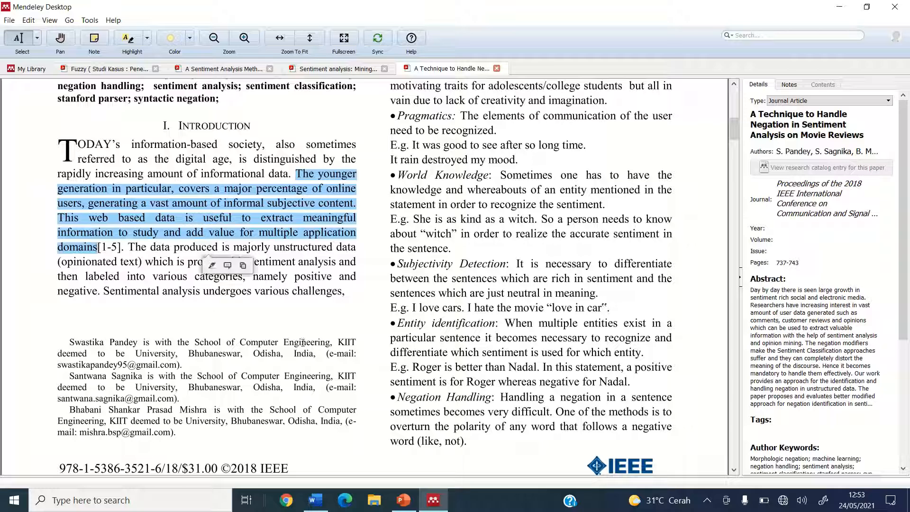
{"action": "left_click", "coordinate": [316, 500]}
{"action": "left_click", "coordinate": [342, 326]}
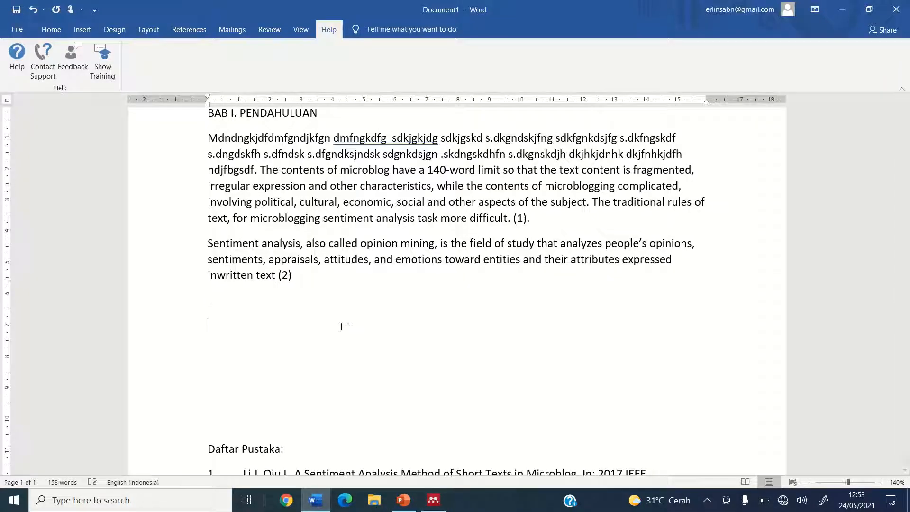
{"action": "key", "text": "ctrl+v"}
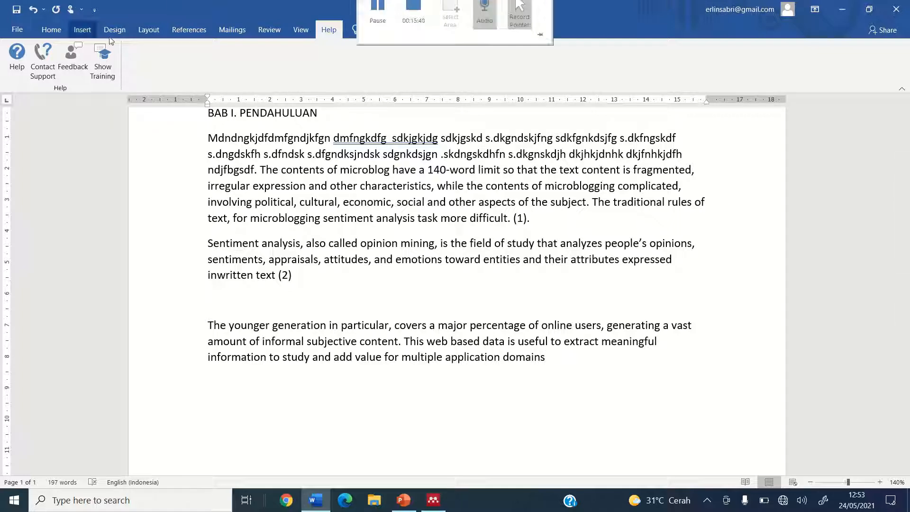
- Cite "A Technique to Handle Negation in Sentiment Analysis on Movie Reviews" from Mendeley after the pasted passage and check its bibliography entry
{"action": "left_click", "coordinate": [189, 29]}
{"action": "left_click", "coordinate": [235, 62]}
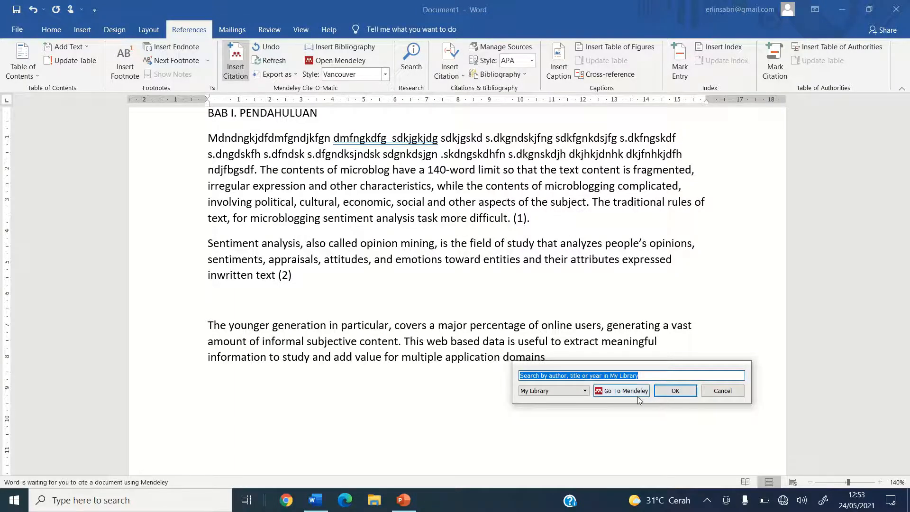
{"action": "left_click", "coordinate": [622, 391]}
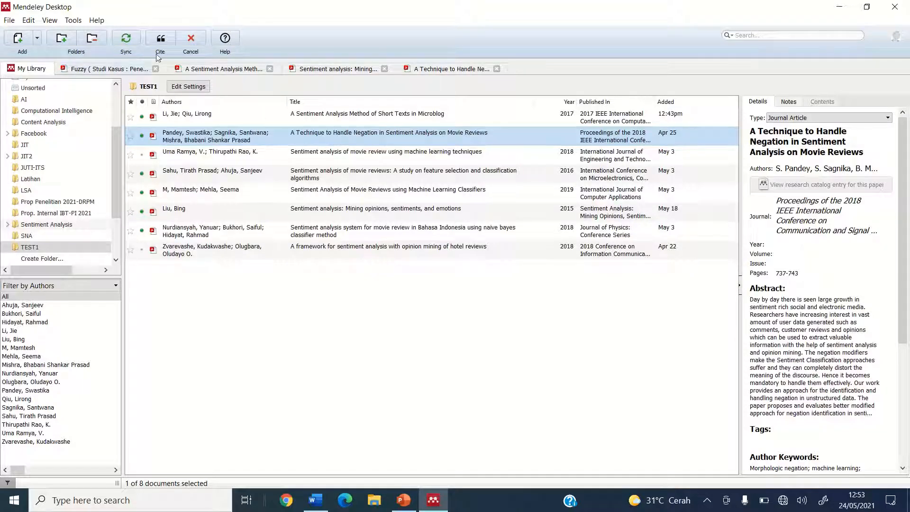
{"action": "left_click", "coordinate": [161, 39]}
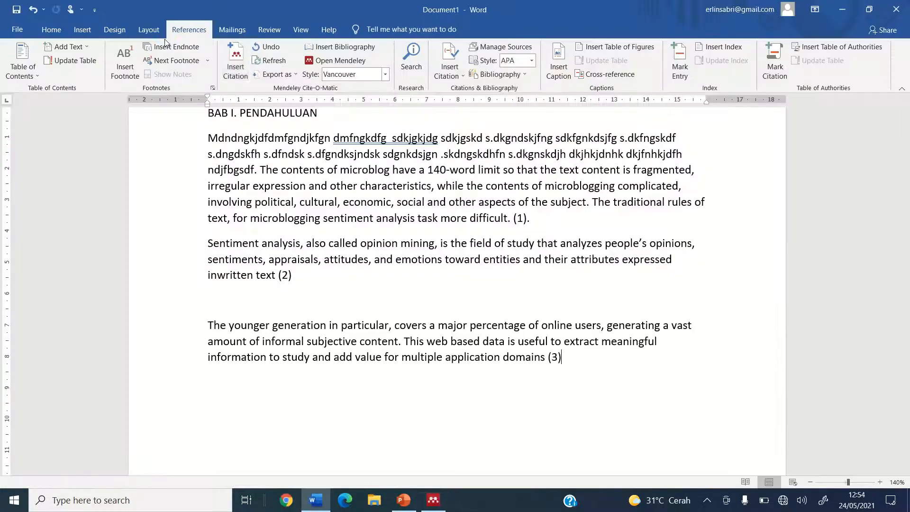
{"action": "scroll", "coordinate": [616, 255], "scroll_direction": "down", "scroll_amount": 7}
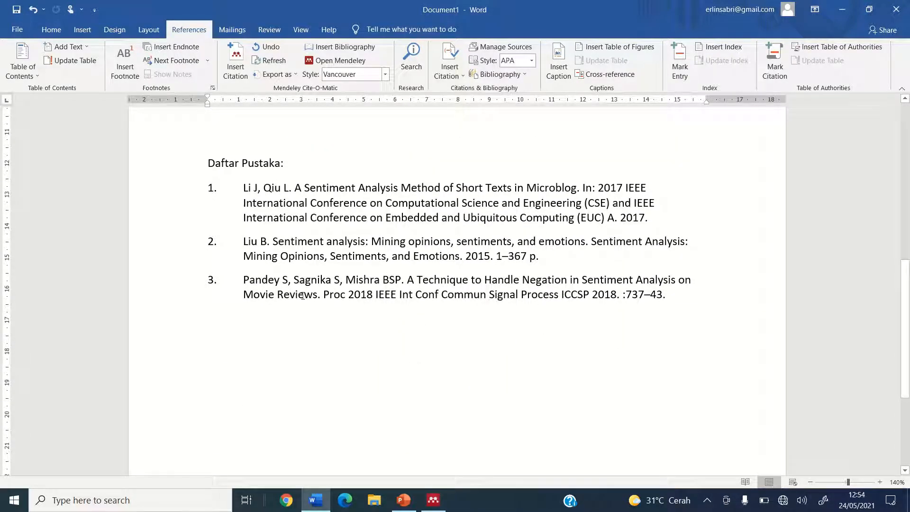
{"action": "left_click", "coordinate": [410, 280]}
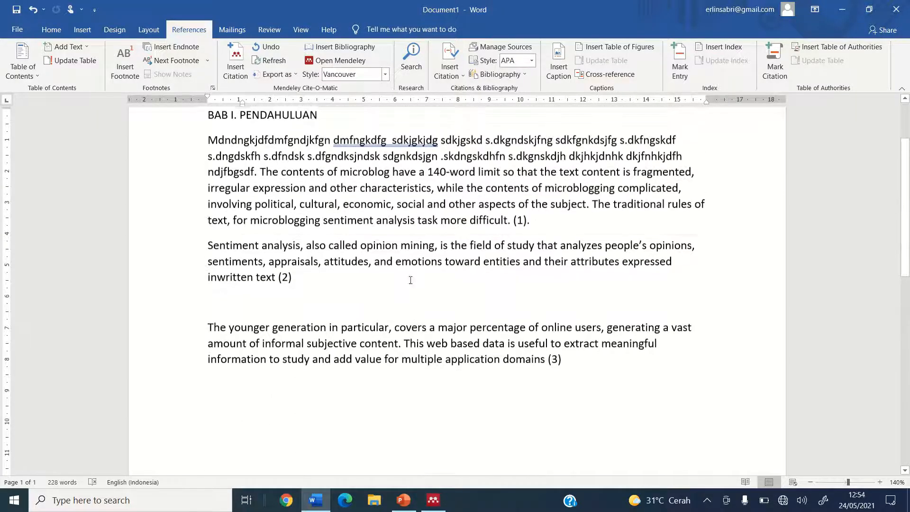
- Open the movie review negation paper in Mendeley and clear the journal name in its details
{"action": "left_click", "coordinate": [439, 497]}
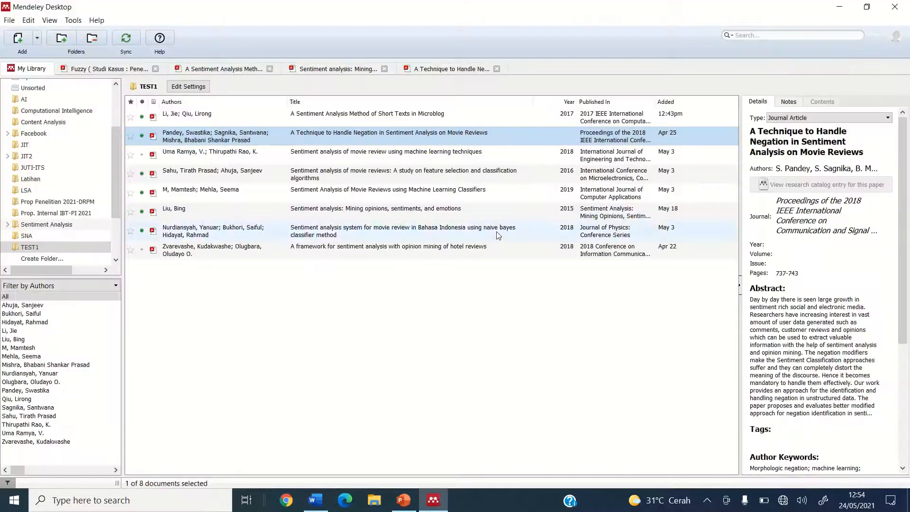
{"action": "double_click", "coordinate": [597, 135]}
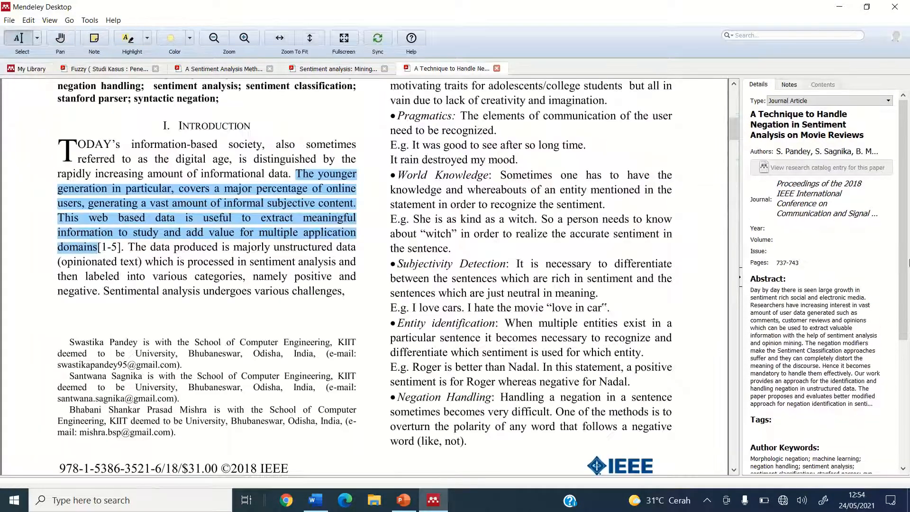
{"action": "left_click", "coordinate": [821, 186]}
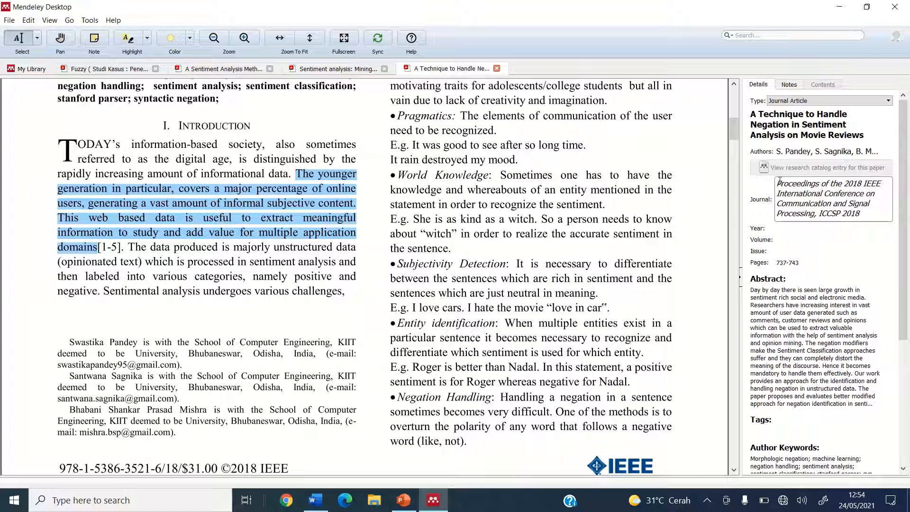
{"action": "left_click_drag", "start_coordinate": [779, 180], "coordinate": [872, 216]}
{"action": "key", "text": "BackSpace"}
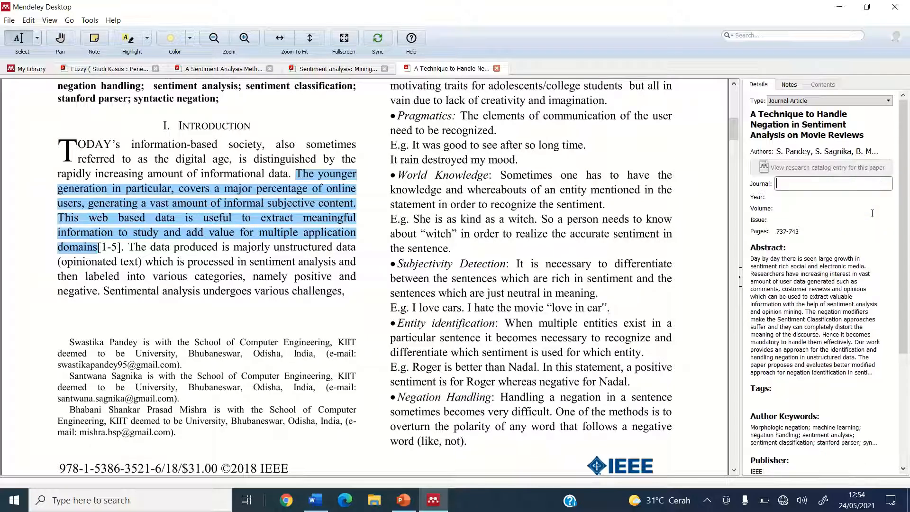
{"action": "left_click", "coordinate": [565, 173]}
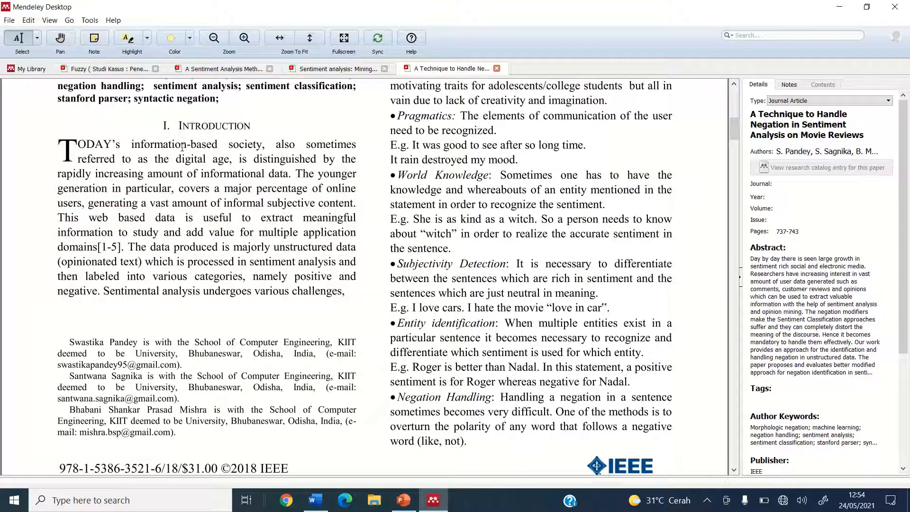
- Switch to Word and delete citation (3) after "multiple application domains"
{"action": "left_click", "coordinate": [316, 501]}
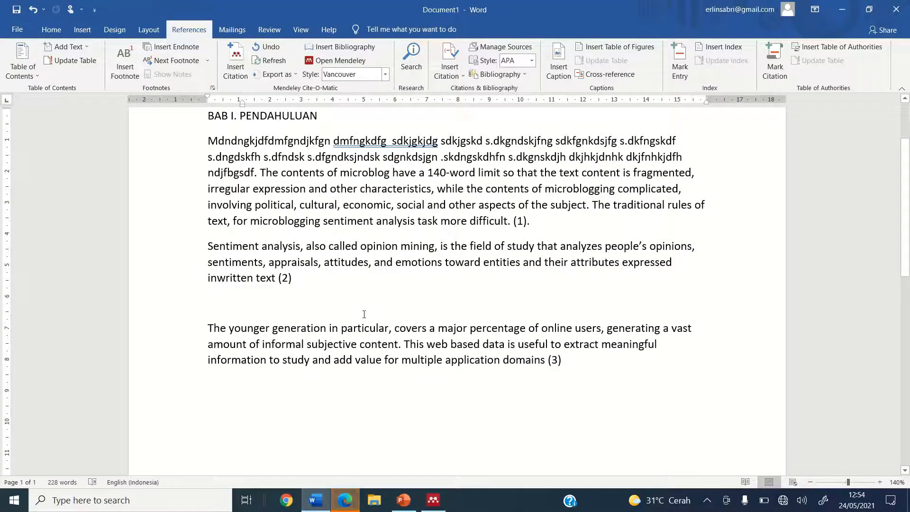
{"action": "scroll", "coordinate": [361, 315], "scroll_direction": "up", "scroll_amount": 1}
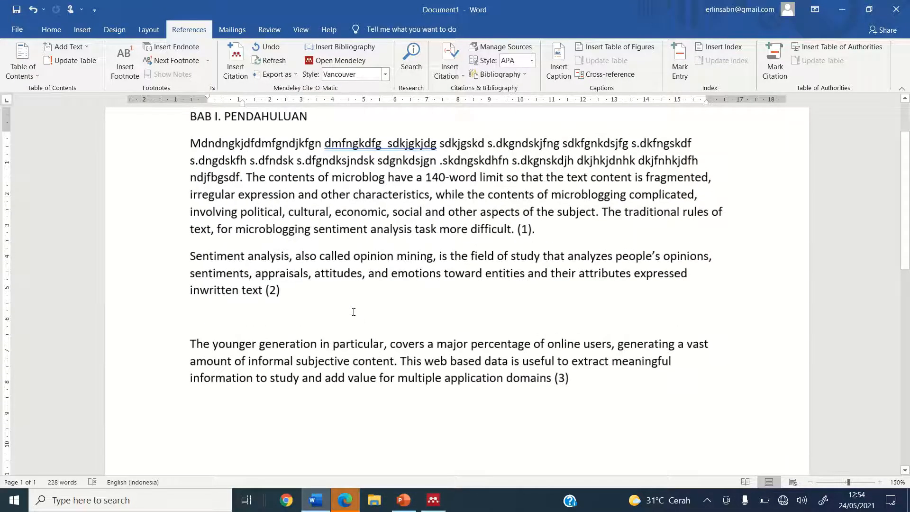
{"action": "left_click", "coordinate": [573, 375]}
{"action": "key", "text": "BackSpace"}
{"action": "key", "text": "BackSpace"}
{"action": "key", "text": "BackSpace"}
- Delete the third entry, for the movie review negation paper, from the Daftar Pustaka list
{"action": "scroll", "coordinate": [573, 375], "scroll_direction": "down", "scroll_amount": 8}
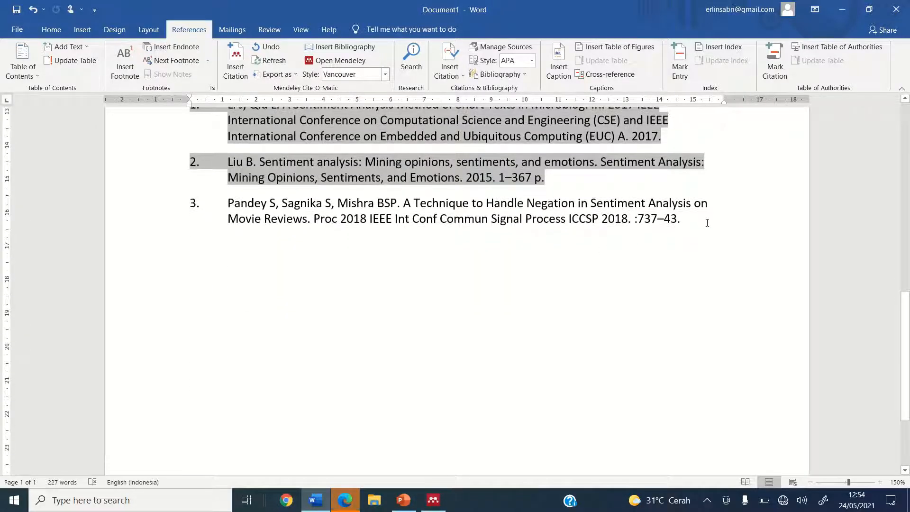
{"action": "left_click", "coordinate": [705, 223]}
{"action": "left_click_drag", "start_coordinate": [684, 218], "coordinate": [198, 210]}
{"action": "key", "text": "BackSpace"}
{"action": "key", "text": "BackSpace"}
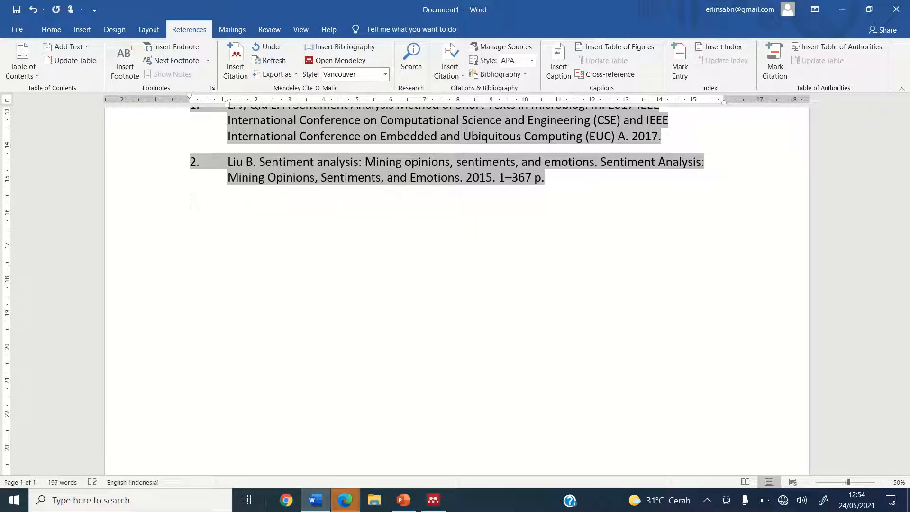
- Cite the movie review negation paper from Mendeley again after "multiple application domains" and examine its entry in the Daftar Pustaka
{"action": "scroll", "coordinate": [470, 285], "scroll_direction": "up", "scroll_amount": 8}
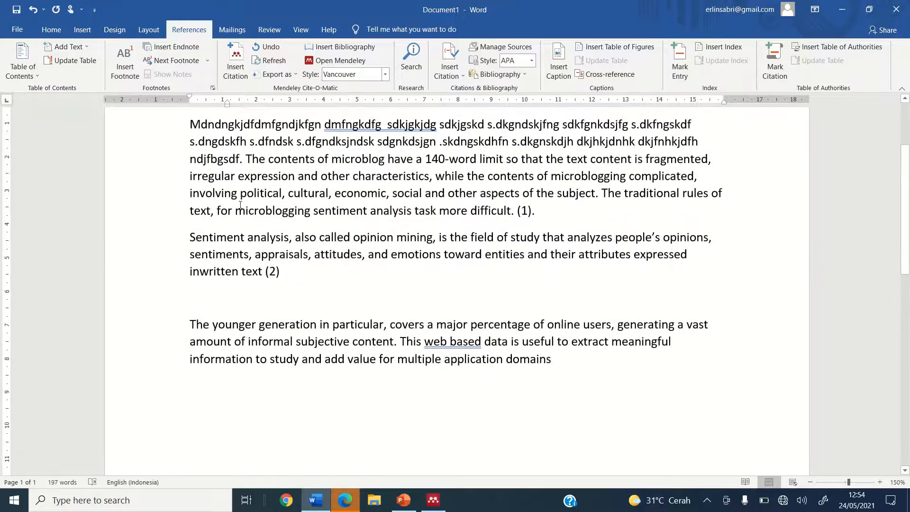
{"action": "left_click", "coordinate": [564, 356]}
{"action": "left_click", "coordinate": [235, 48]}
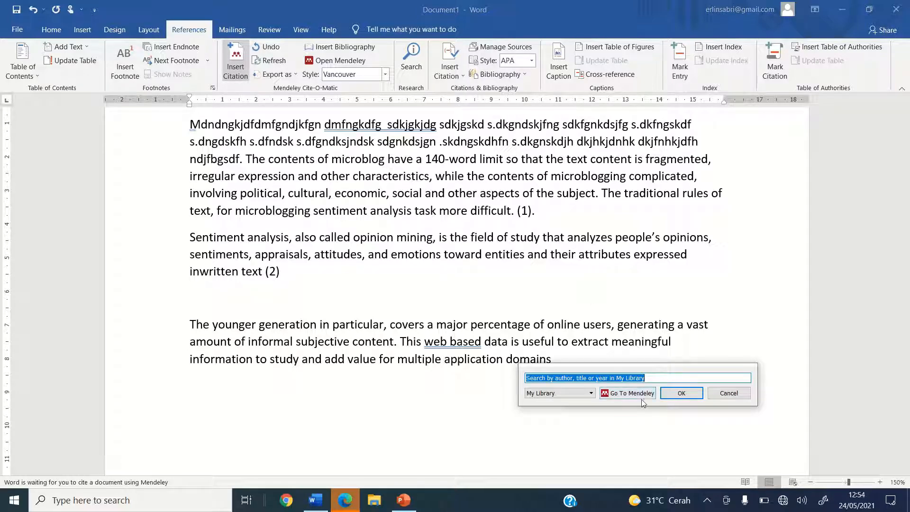
{"action": "left_click", "coordinate": [645, 397]}
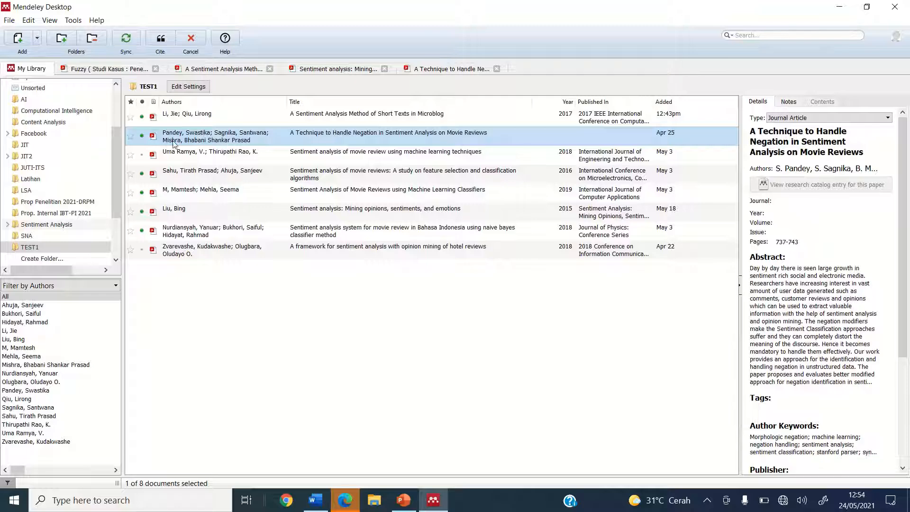
{"action": "left_click", "coordinate": [161, 45]}
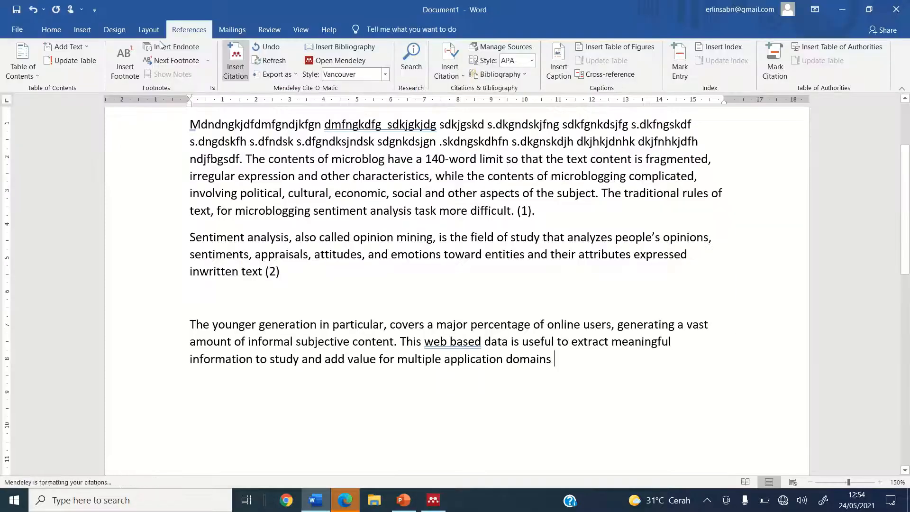
{"action": "scroll", "coordinate": [333, 259], "scroll_direction": "down", "scroll_amount": 10}
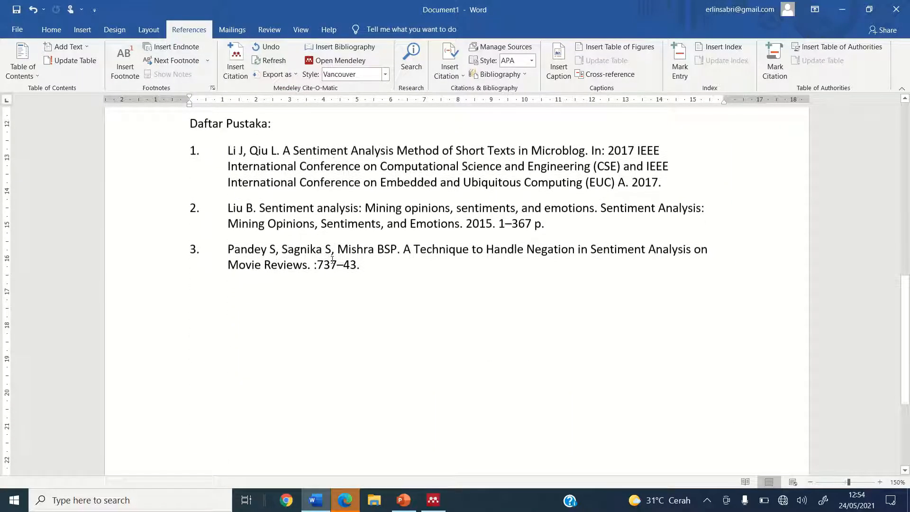
{"action": "left_click", "coordinate": [401, 272]}
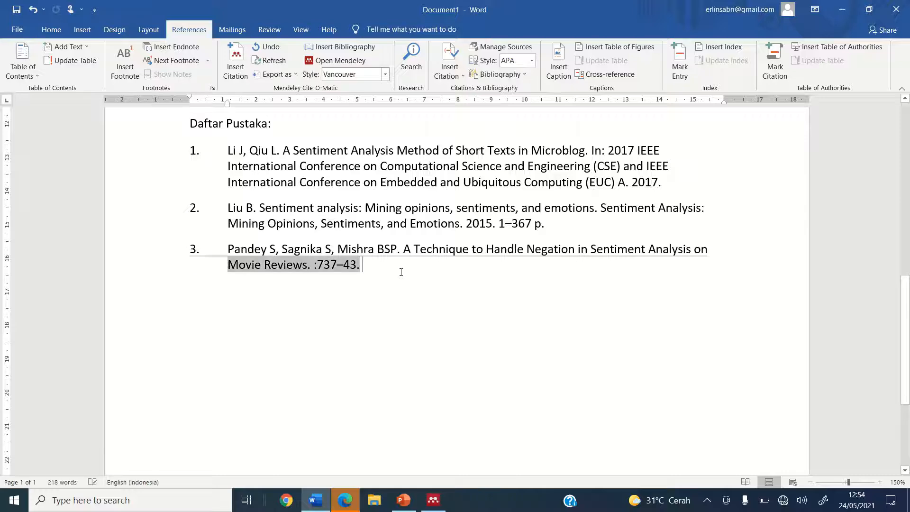
{"action": "double_click", "coordinate": [401, 272]}
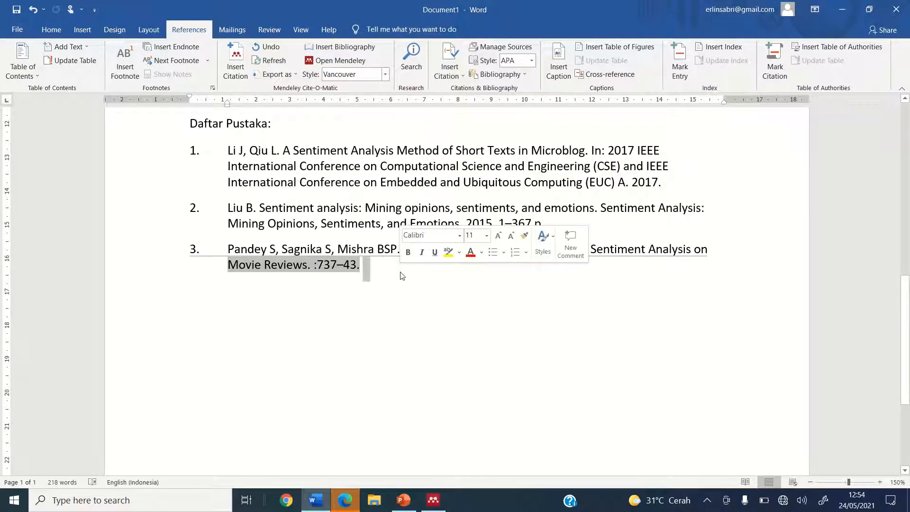
{"action": "left_click", "coordinate": [389, 319]}
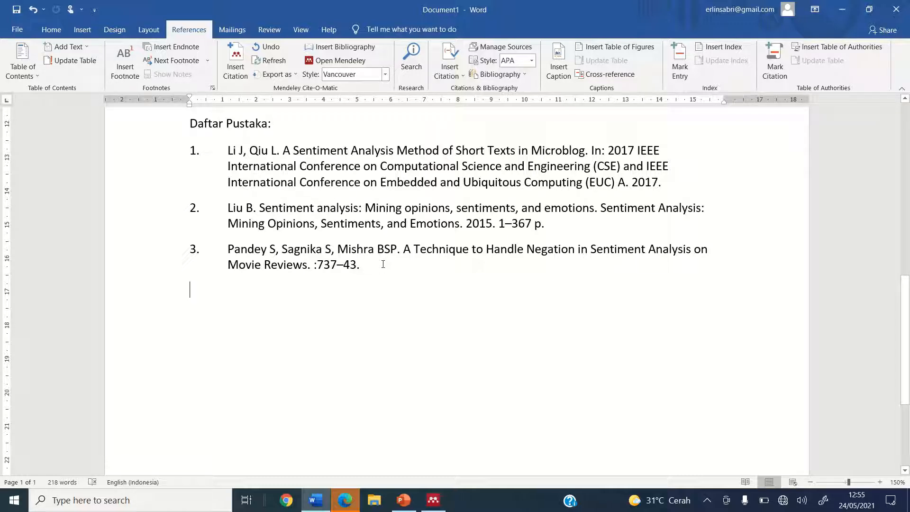
{"action": "left_click", "coordinate": [383, 264]}
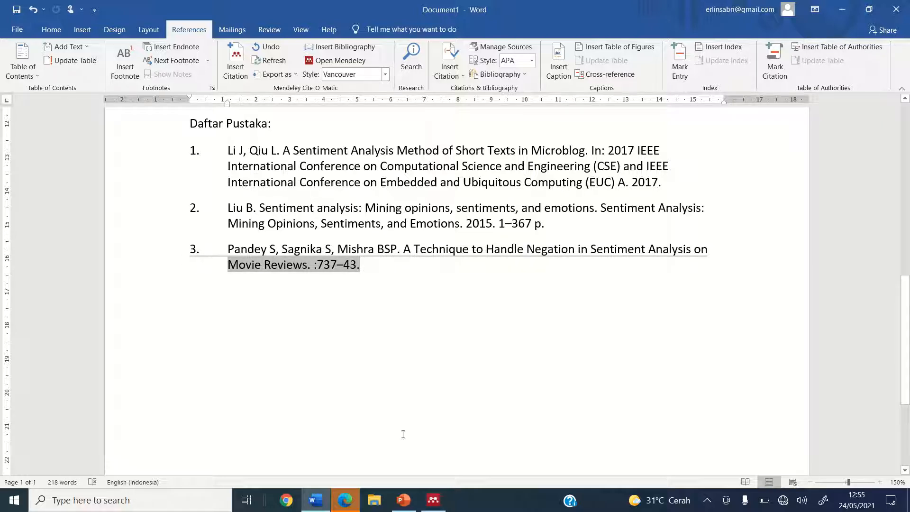
- Reopen the negation paper in Mendeley, set its year to 2018 and change its type to Conference Proceedings
{"action": "left_click", "coordinate": [433, 501]}
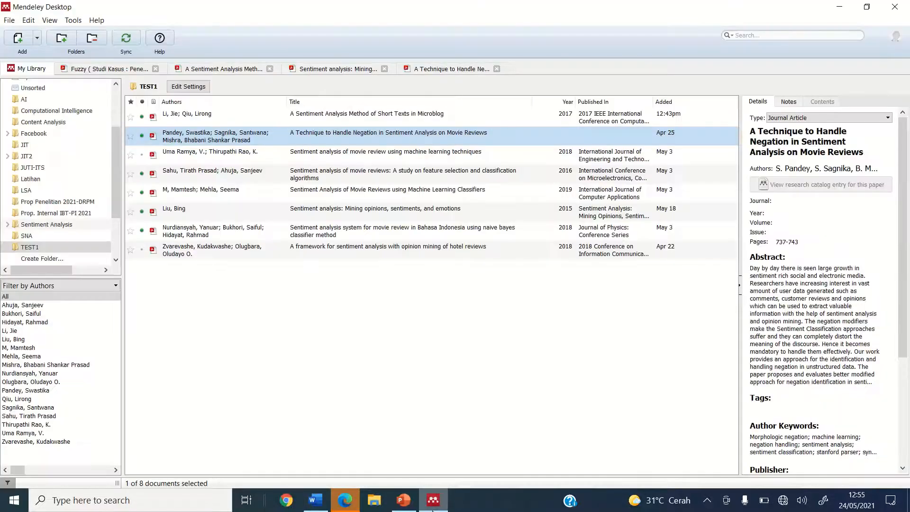
{"action": "double_click", "coordinate": [444, 138]}
{"action": "scroll", "coordinate": [443, 135], "scroll_direction": "up", "scroll_amount": 10}
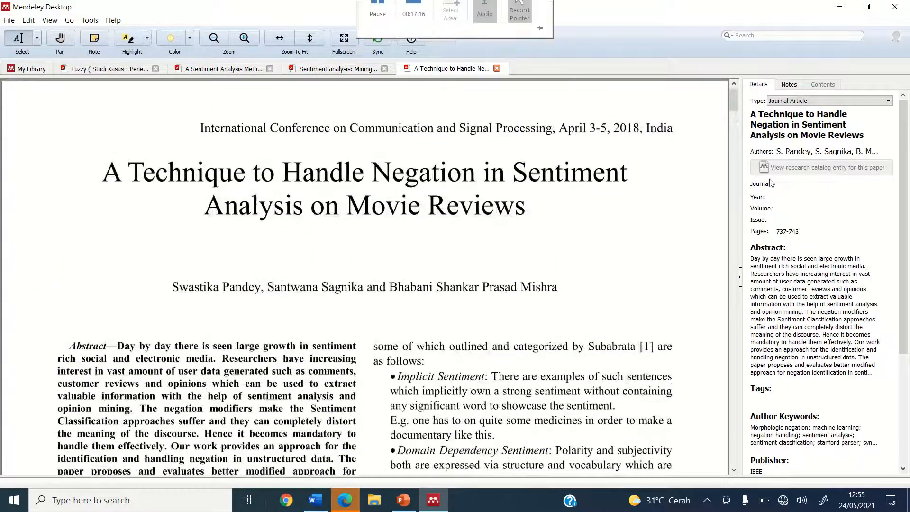
{"action": "left_click", "coordinate": [781, 197]}
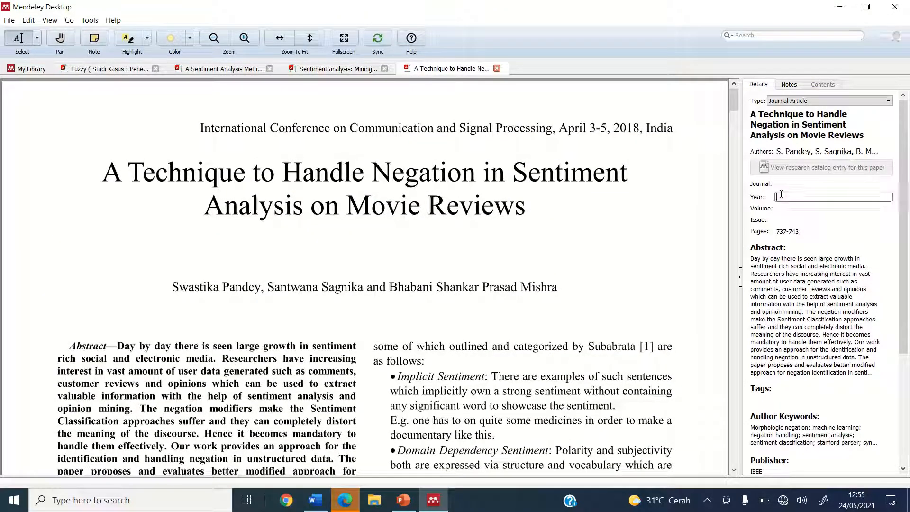
{"action": "type", "text": "2018"}
{"action": "left_click", "coordinate": [823, 101]}
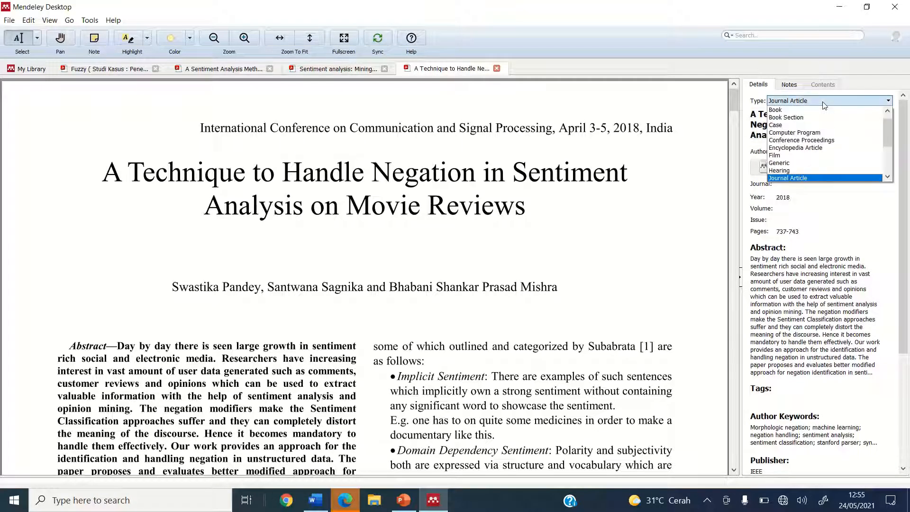
{"action": "left_click", "coordinate": [799, 141]}
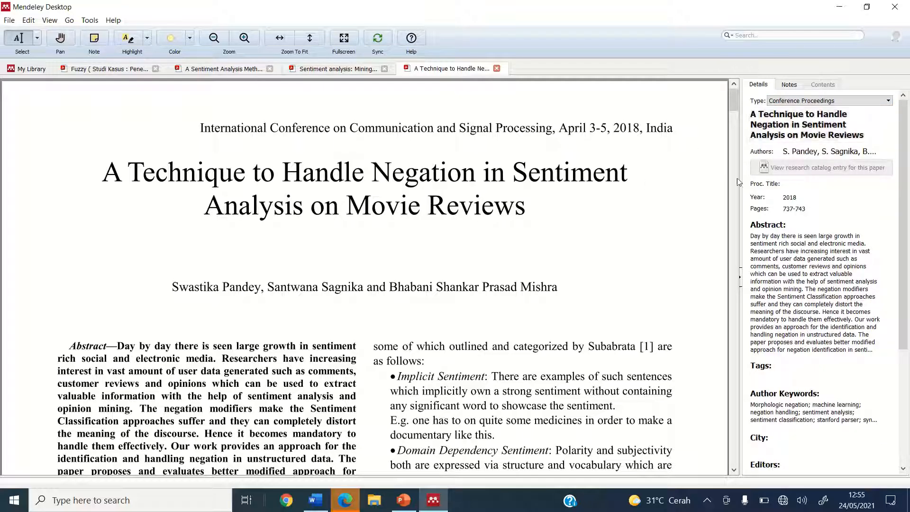
- Copy the conference line from the paper into the proceedings title as "International Conference on Communication and Signal Processing, April 3-5, 2018, India A"
{"action": "left_click", "coordinate": [789, 184]}
{"action": "left_click_drag", "start_coordinate": [673, 128], "coordinate": [202, 128]}
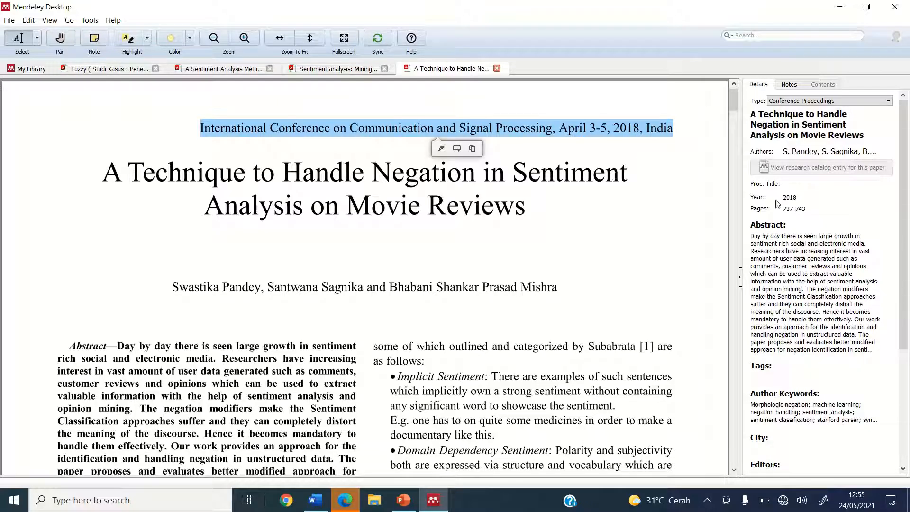
{"action": "left_click", "coordinate": [790, 186]}
{"action": "type", "text": "International Conference on Communication and Signal Processing, April 3-5, 2018, India A"}
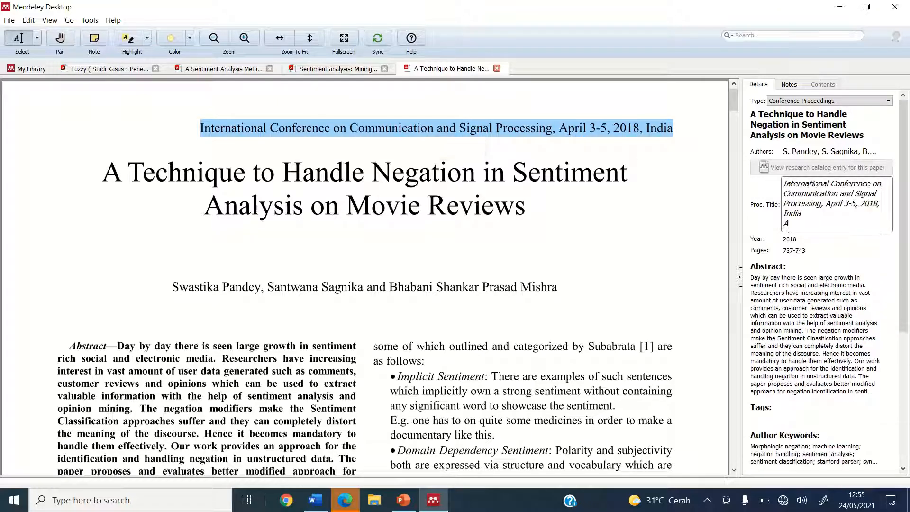
{"action": "left_click", "coordinate": [803, 277]}
{"action": "left_click", "coordinate": [800, 294]}
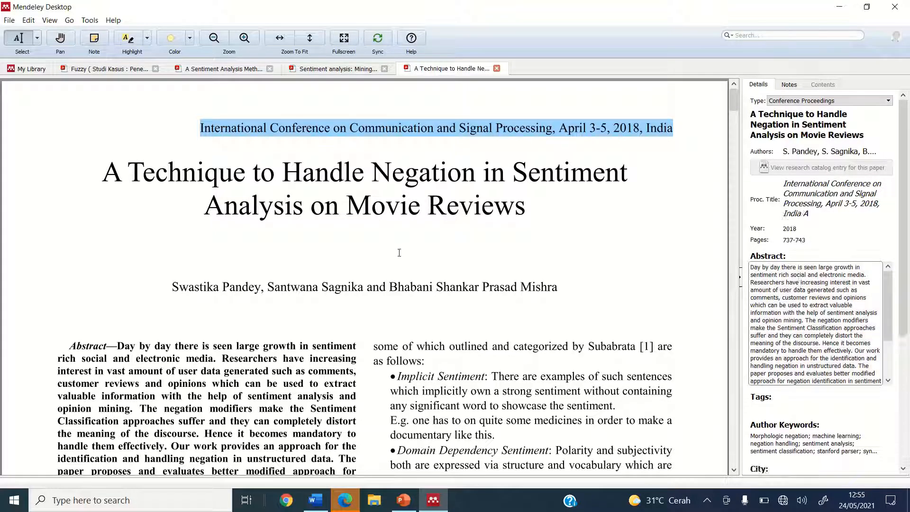
- Switch to Word and delete the negation paper's citation after "multiple application domains"
{"action": "left_click", "coordinate": [315, 500]}
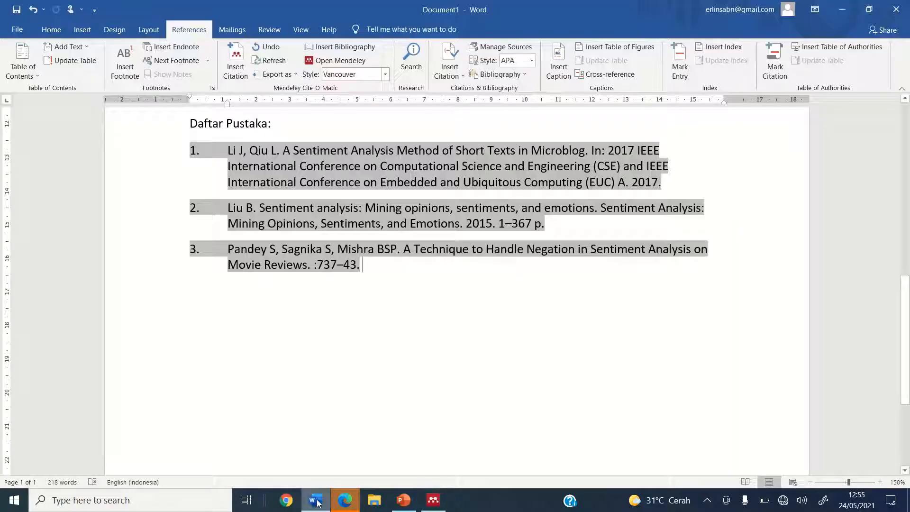
{"action": "scroll", "coordinate": [399, 267], "scroll_direction": "up", "scroll_amount": 10}
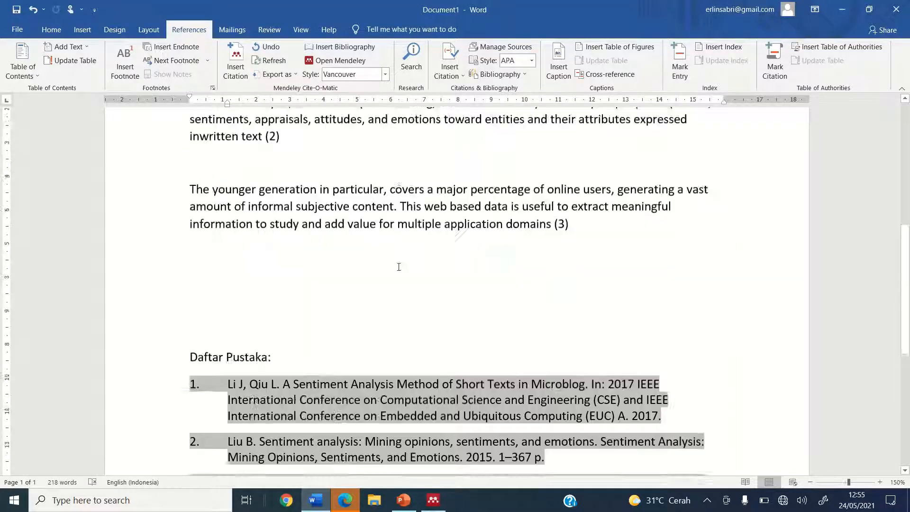
{"action": "left_click", "coordinate": [607, 371]}
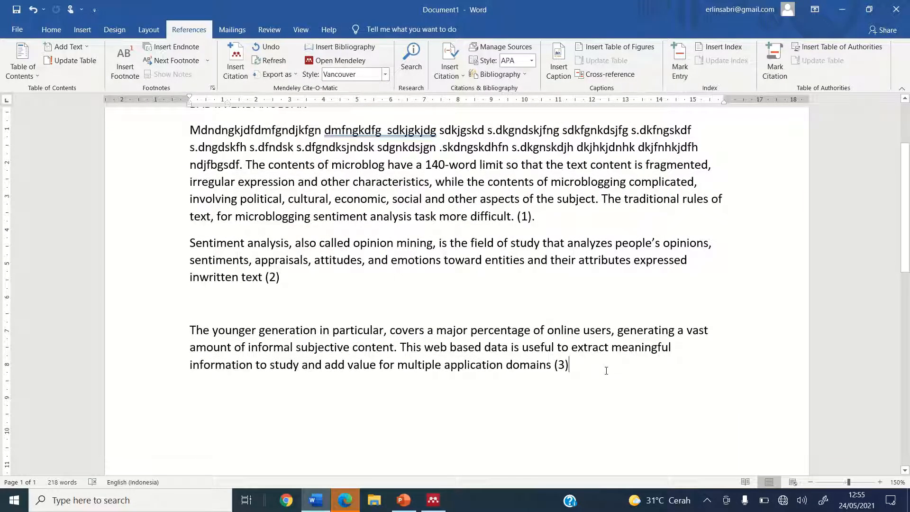
{"action": "key", "text": "BackSpace"}
{"action": "key", "text": "BackSpace"}
- Erase the text of the third Daftar Pustaka entry, for the movie review negation paper, back to its number
{"action": "scroll", "coordinate": [606, 371], "scroll_direction": "down", "scroll_amount": 10}
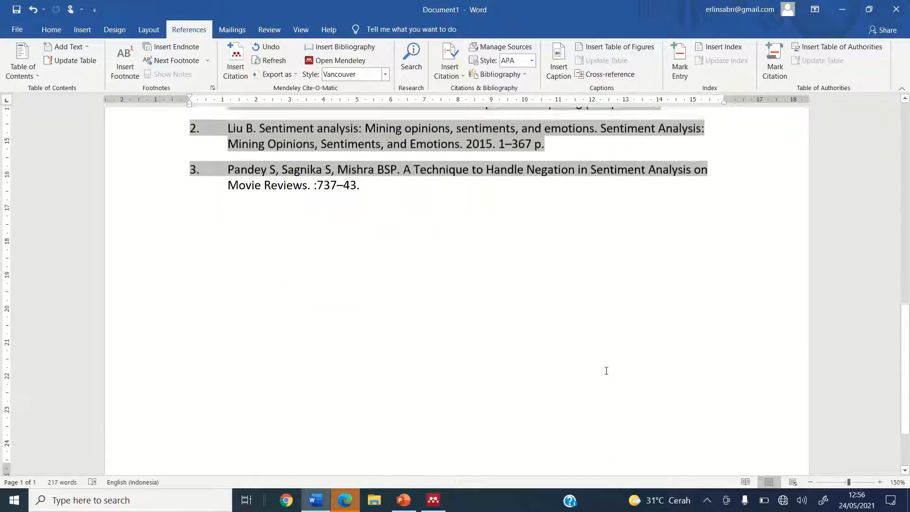
{"action": "left_click", "coordinate": [370, 184]}
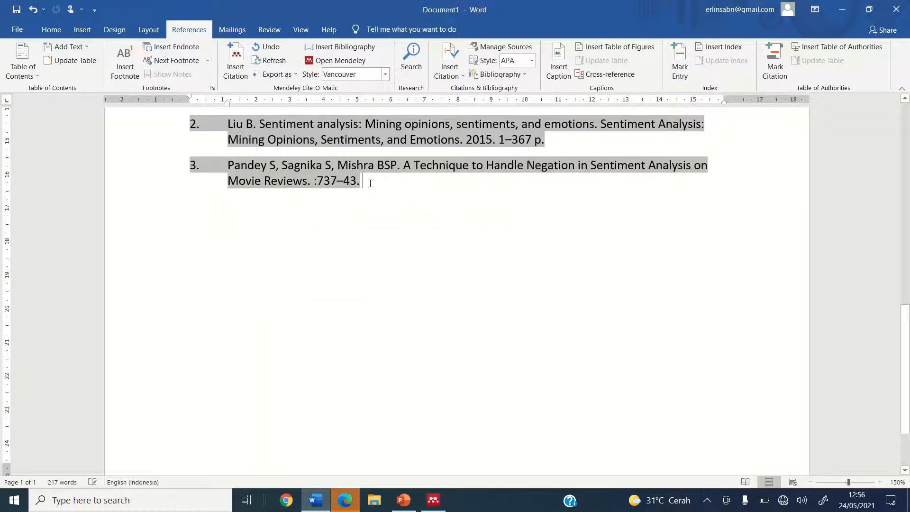
{"action": "key", "text": "BackSpace"}
{"action": "key", "text": "BackSpace"}
{"action": "key", "text": "BackSpace"}
{"action": "key", "text": "BackSpace"}
{"action": "key", "text": "BackSpace"}
{"action": "key", "text": "BackSpace"}
{"action": "key", "text": "BackSpace"}
{"action": "key", "text": "BackSpace"}
{"action": "key", "text": "BackSpace"}
{"action": "key", "text": "BackSpace"}
{"action": "key", "text": "BackSpace"}
{"action": "key", "text": "BackSpace"}
{"action": "key", "text": "BackSpace"}
{"action": "key", "text": "BackSpace"}
{"action": "key", "text": "BackSpace"}
{"action": "key", "text": "BackSpace"}
{"action": "key", "text": "BackSpace"}
{"action": "key", "text": "BackSpace"}
{"action": "key", "text": "BackSpace"}
{"action": "key", "text": "BackSpace"}
{"action": "key", "text": "BackSpace"}
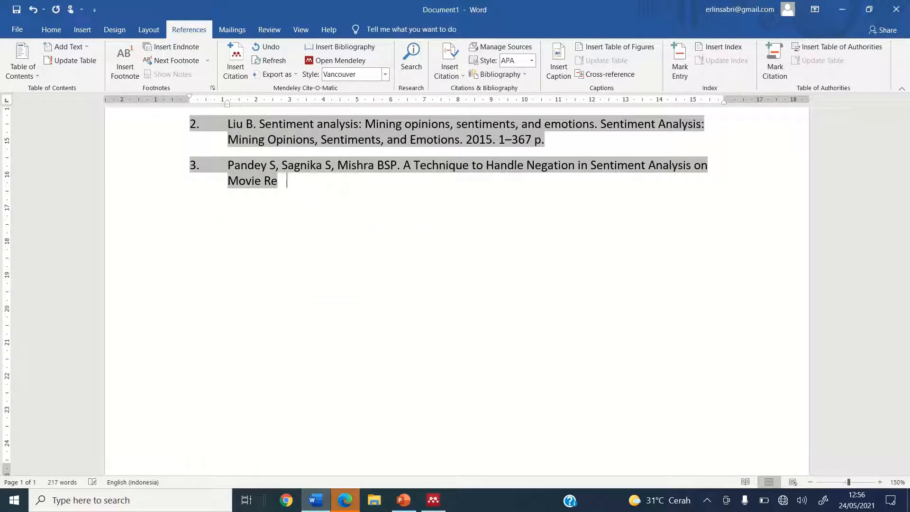
{"action": "key", "text": "BackSpace"}
{"action": "key", "text": "BackSpace"}
{"action": "key", "text": "BackSpace"}
{"action": "key", "text": "BackSpace"}
{"action": "key", "text": "BackSpace"}
{"action": "key", "text": "BackSpace"}
{"action": "key", "text": "BackSpace"}
{"action": "key", "text": "BackSpace"}
{"action": "key", "text": "BackSpace"}
{"action": "key", "text": "BackSpace"}
{"action": "key", "text": "BackSpace"}
{"action": "key", "text": "BackSpace"}
{"action": "key", "text": "BackSpace"}
{"action": "key", "text": "BackSpace"}
{"action": "key", "text": "BackSpace"}
{"action": "key", "text": "BackSpace"}
{"action": "key", "text": "BackSpace"}
{"action": "key", "text": "BackSpace"}
{"action": "key", "text": "BackSpace"}
{"action": "key", "text": "BackSpace"}
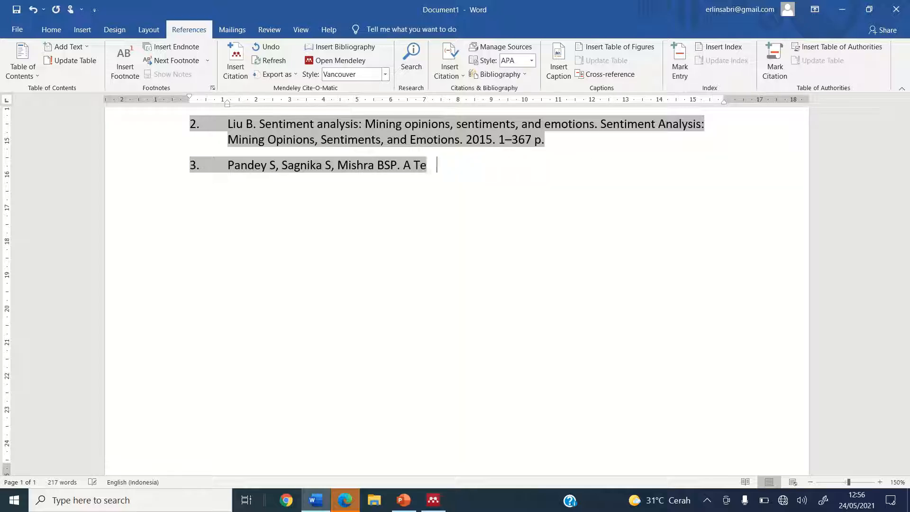
{"action": "key", "text": "BackSpace"}
{"action": "key", "text": "BackSpace"}
{"action": "key", "text": "BackSpace"}
{"action": "key", "text": "BackSpace"}
{"action": "key", "text": "BackSpace"}
{"action": "key", "text": "BackSpace"}
{"action": "key", "text": "BackSpace"}
{"action": "key", "text": "BackSpace"}
{"action": "key", "text": "BackSpace"}
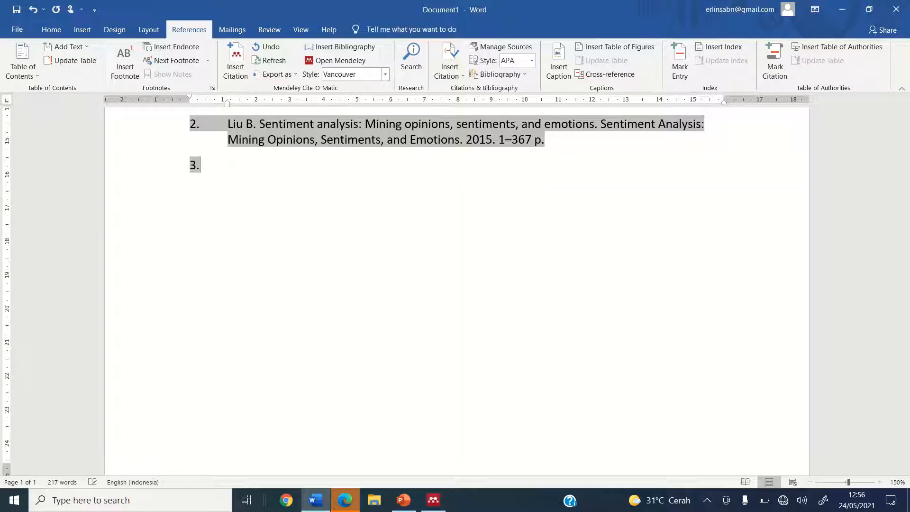
- Insert the negation paper's citation from Mendeley again after "multiple application domains" and compare its regenerated Daftar Pustaka entry with the others
{"action": "scroll", "coordinate": [455, 285], "scroll_direction": "up", "scroll_amount": 10}
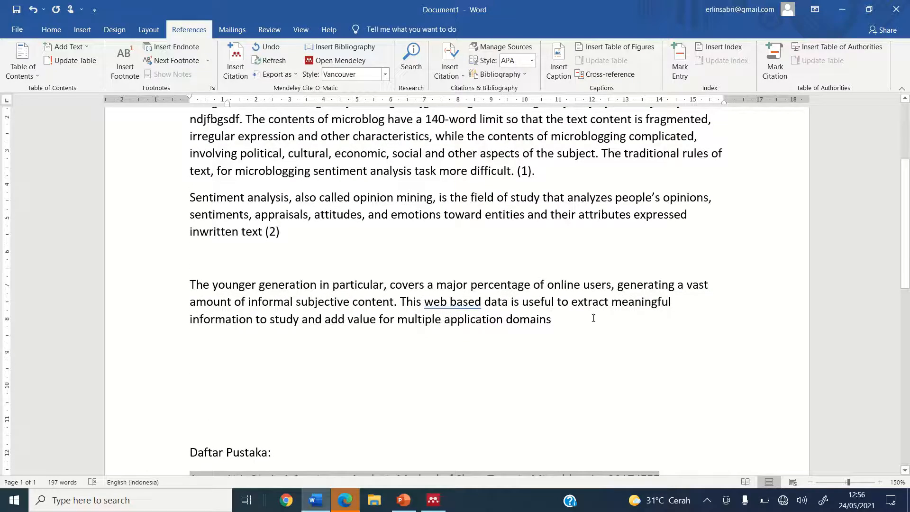
{"action": "left_click", "coordinate": [593, 316]}
{"action": "left_click", "coordinate": [237, 55]}
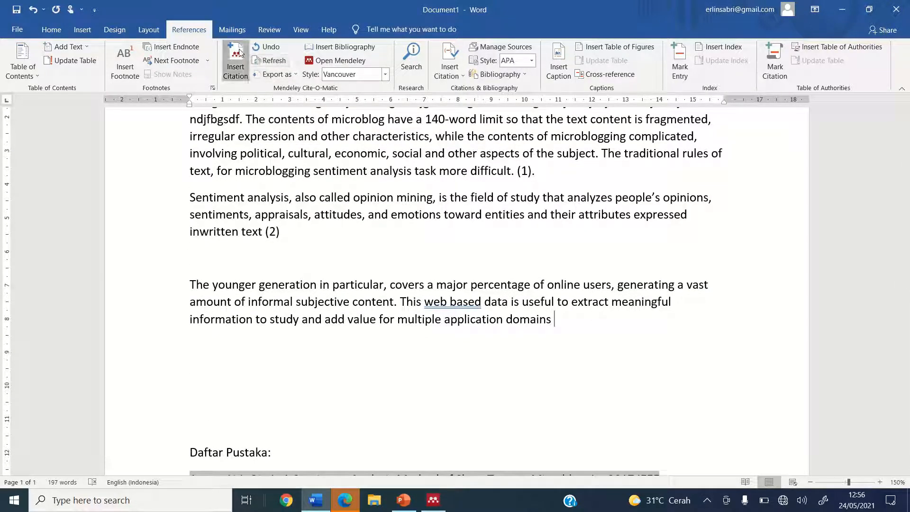
{"action": "left_click", "coordinate": [647, 353]}
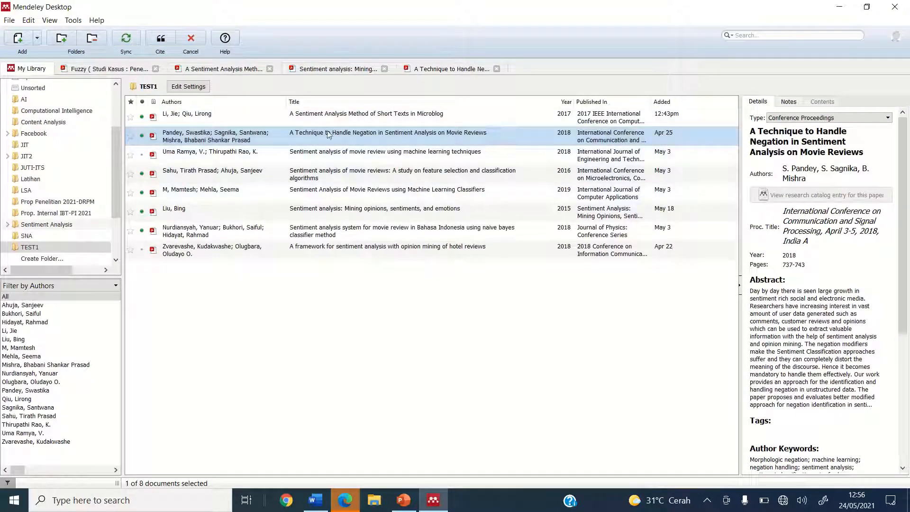
{"action": "left_click", "coordinate": [160, 38]}
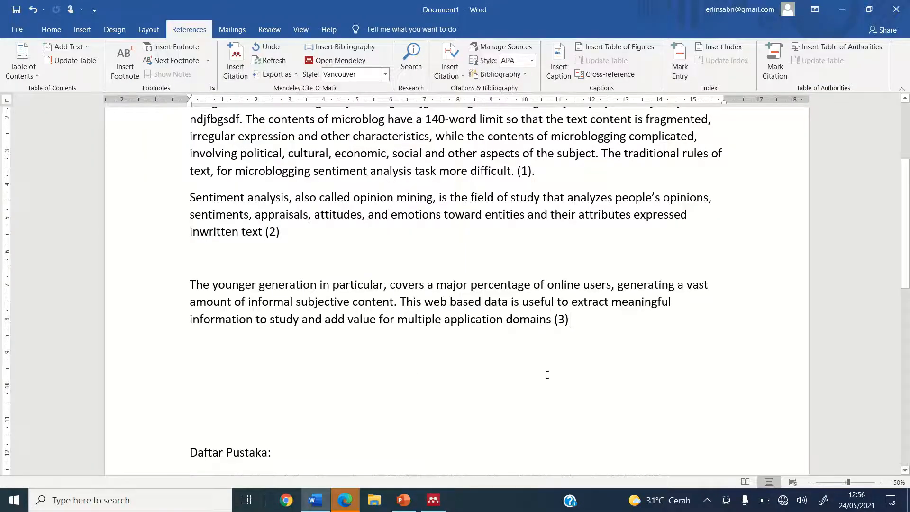
{"action": "scroll", "coordinate": [547, 375], "scroll_direction": "down", "scroll_amount": 8}
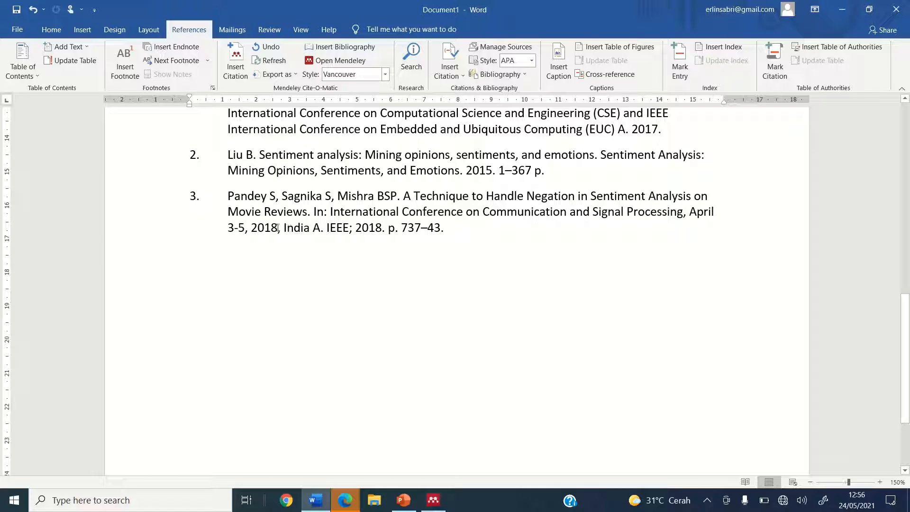
{"action": "scroll", "coordinate": [433, 346], "scroll_direction": "up", "scroll_amount": 5}
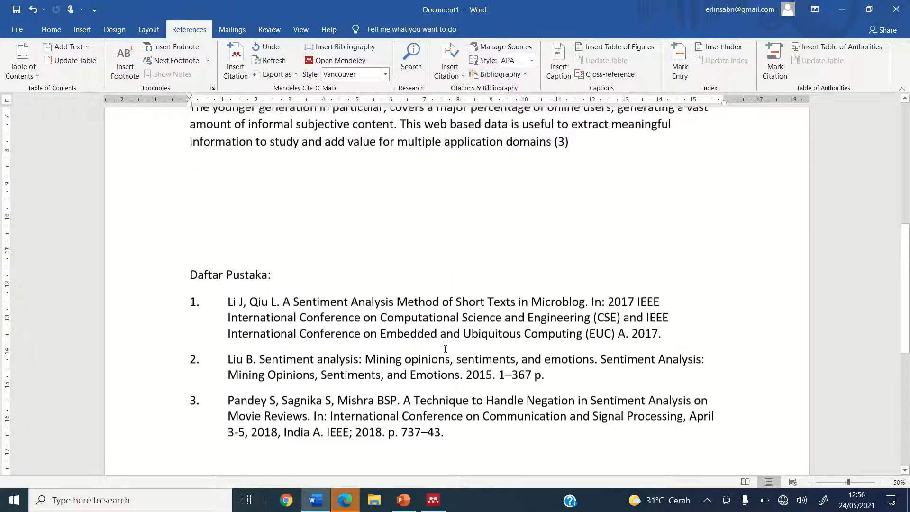
{"action": "scroll", "coordinate": [445, 349], "scroll_direction": "up", "scroll_amount": 5}
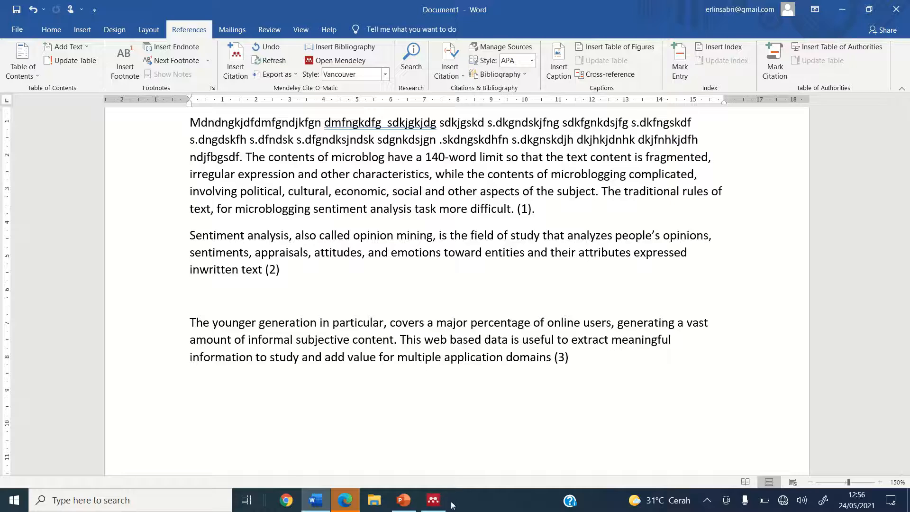
- Switch to Mendeley and try the Book and Journal Article types on the negation paper to compare their detail fields
{"action": "left_click", "coordinate": [433, 500]}
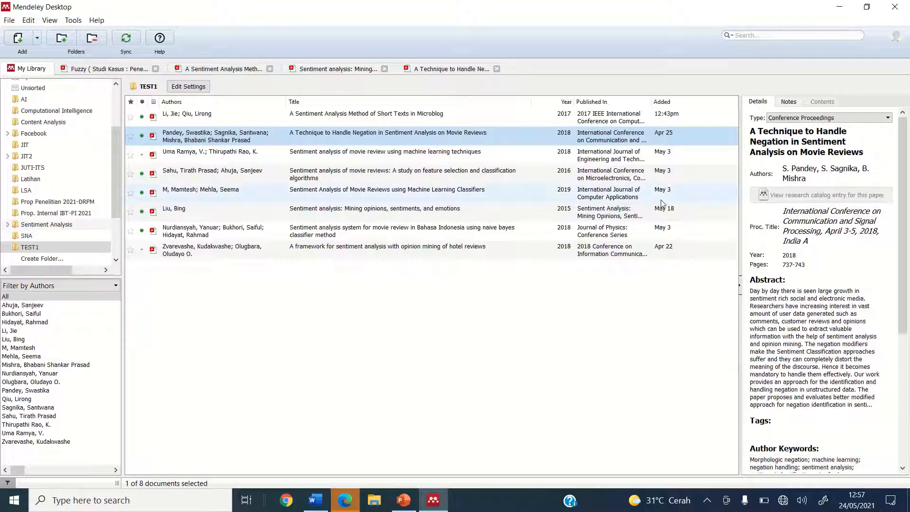
{"action": "left_click", "coordinate": [848, 119]}
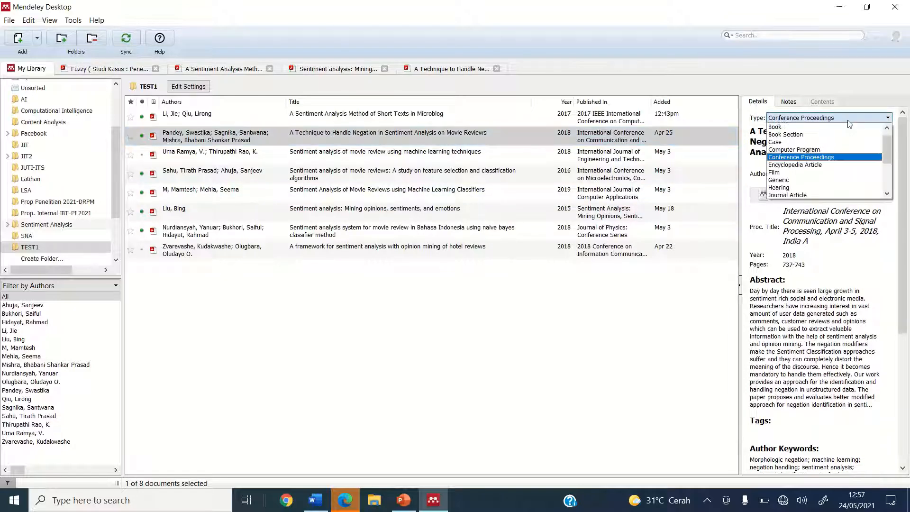
{"action": "left_click", "coordinate": [796, 127]}
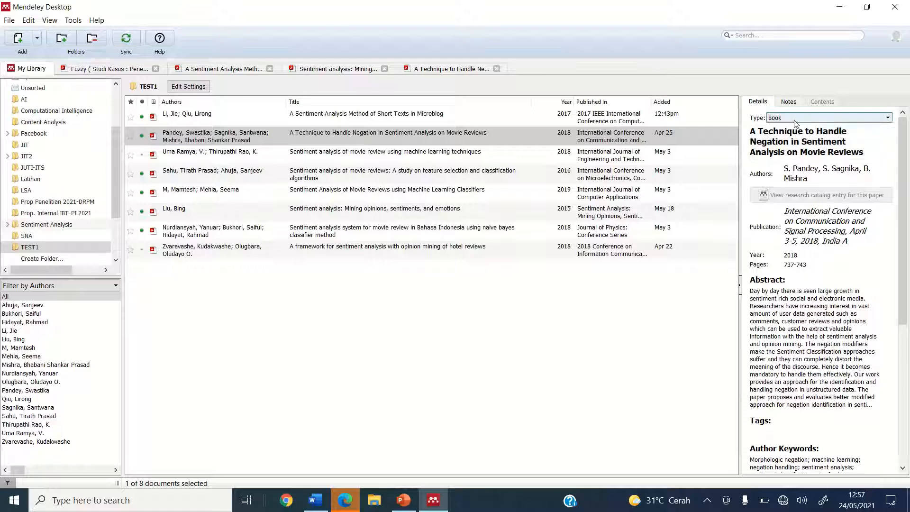
{"action": "left_click", "coordinate": [797, 118]}
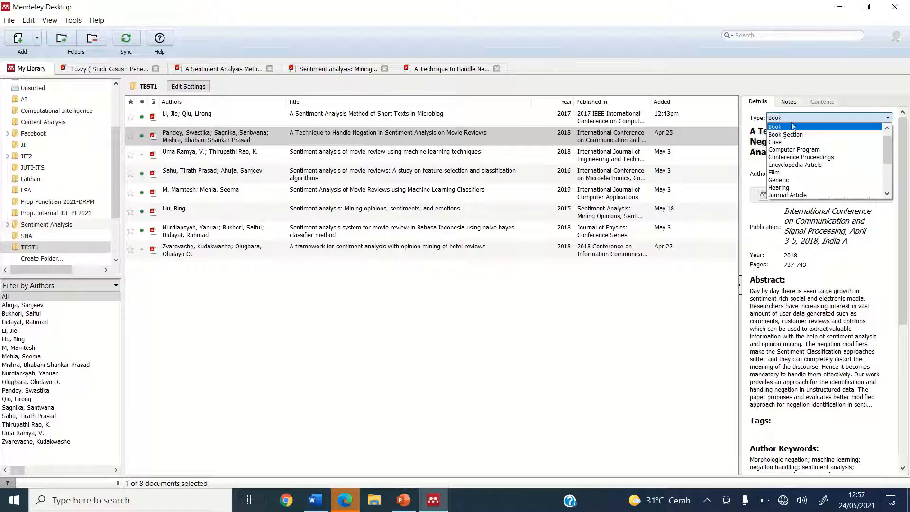
{"action": "left_click", "coordinate": [796, 199]}
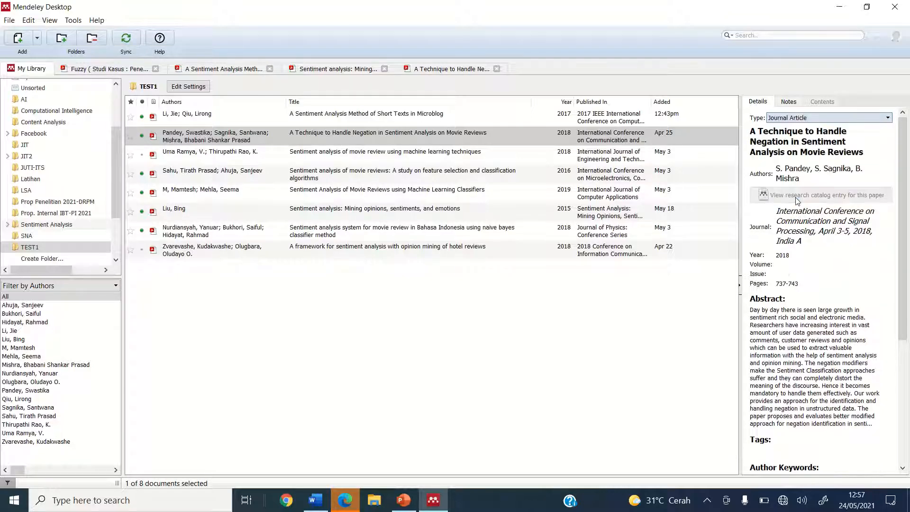
- Look through the available reference types down to Working Paper and set the negation paper's type back to Conference Proceedings
{"action": "left_click", "coordinate": [818, 124]}
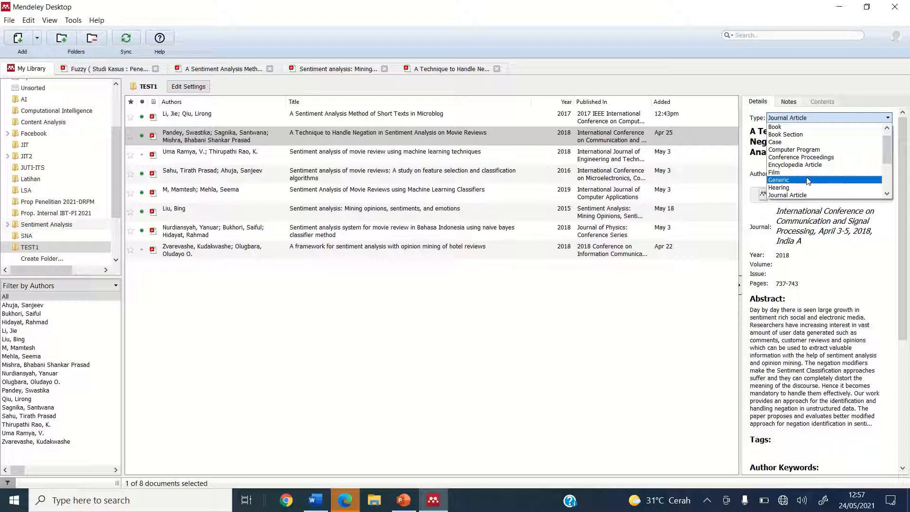
{"action": "scroll", "coordinate": [808, 181], "scroll_direction": "down", "scroll_amount": 2}
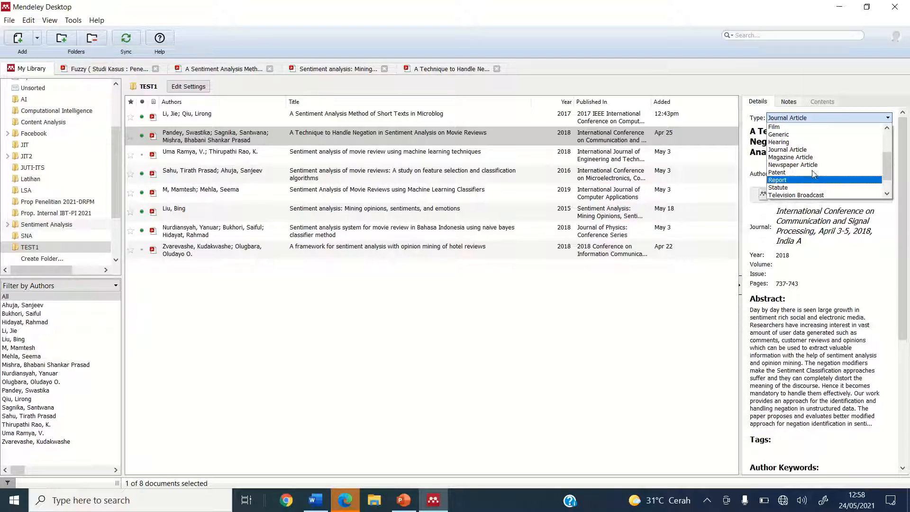
{"action": "scroll", "coordinate": [818, 178], "scroll_direction": "down", "scroll_amount": 1}
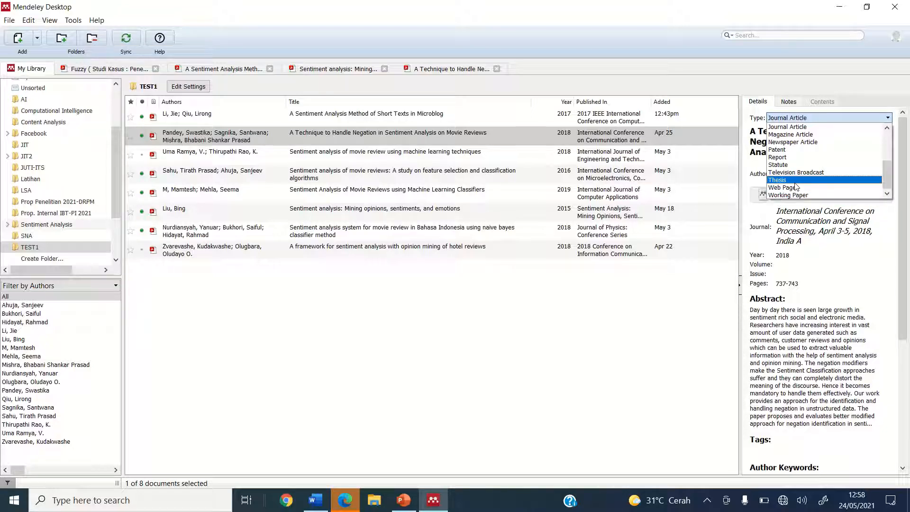
{"action": "left_click", "coordinate": [796, 119]}
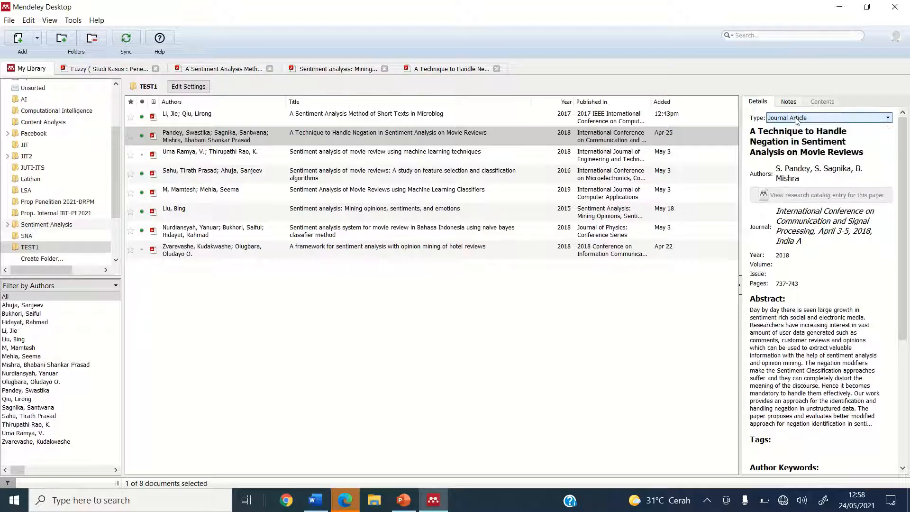
{"action": "left_click", "coordinate": [796, 119]}
{"action": "left_click", "coordinate": [795, 118]}
{"action": "left_click", "coordinate": [796, 118]}
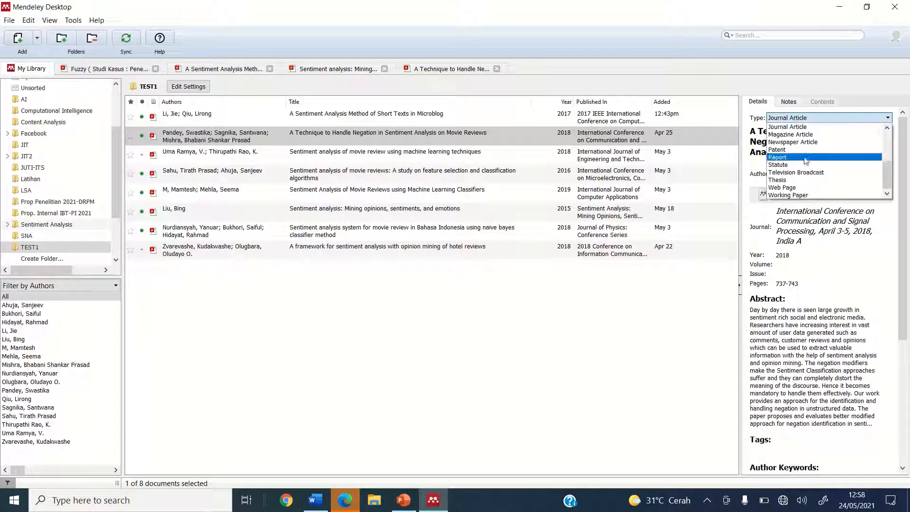
{"action": "scroll", "coordinate": [808, 176], "scroll_direction": "up", "scroll_amount": 3}
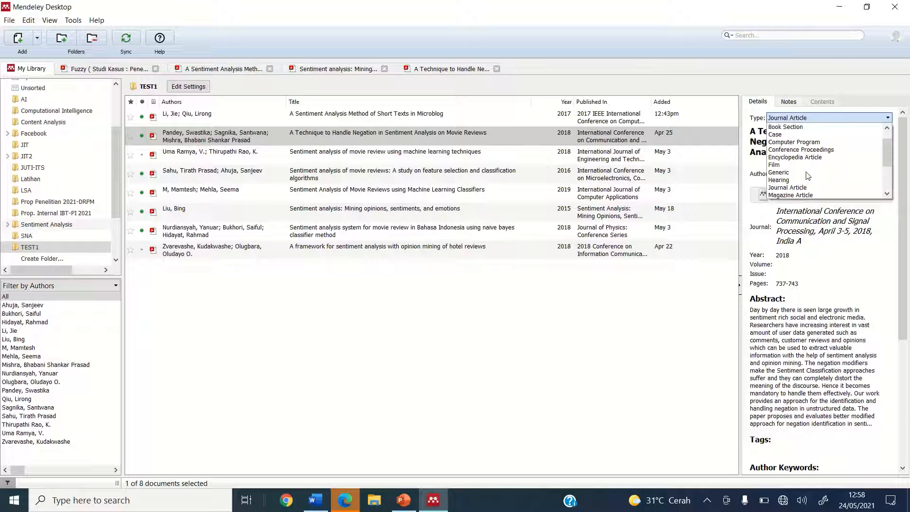
{"action": "left_click", "coordinate": [815, 150]}
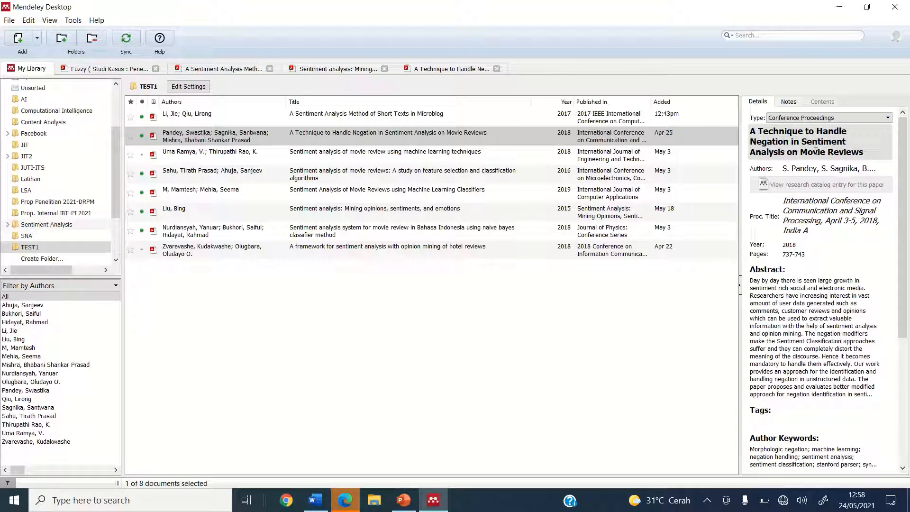